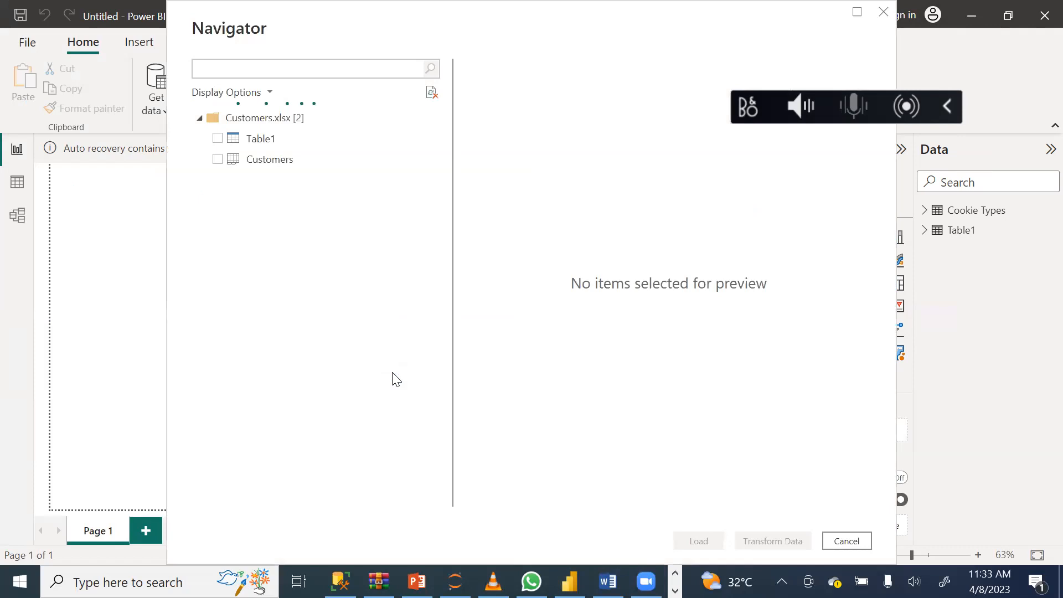
Load the Customers sheet, not Table1, from the Customers.xlsx workbook into the data model.
click(217, 139)
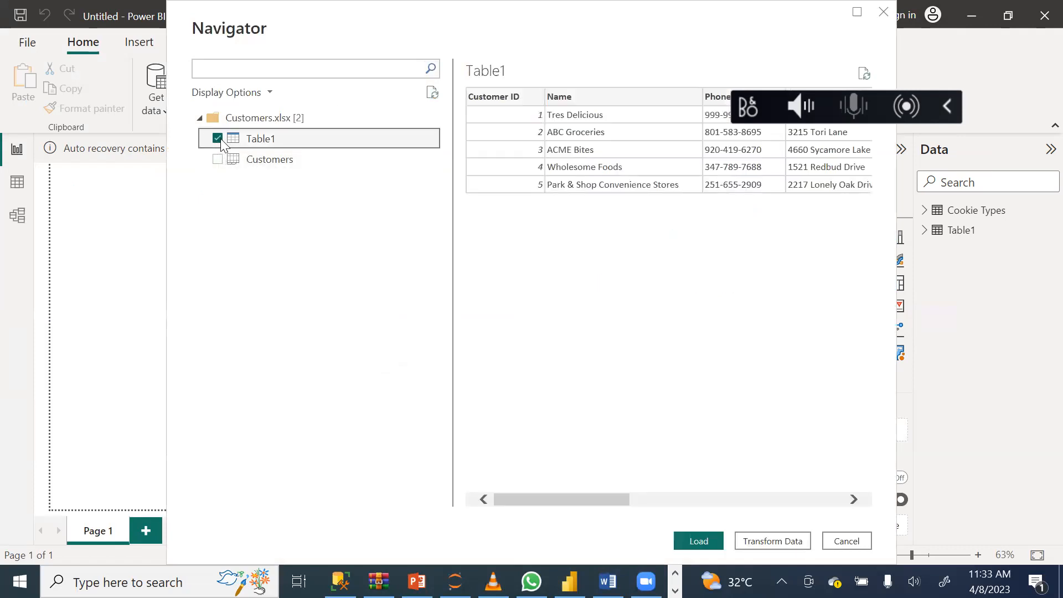
click(217, 138)
click(219, 159)
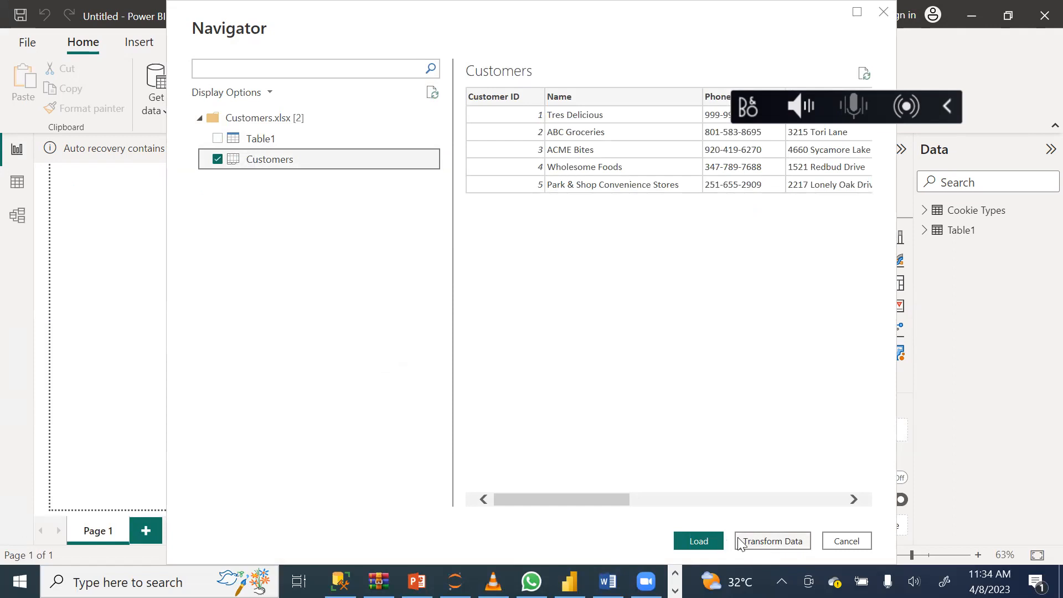
click(712, 542)
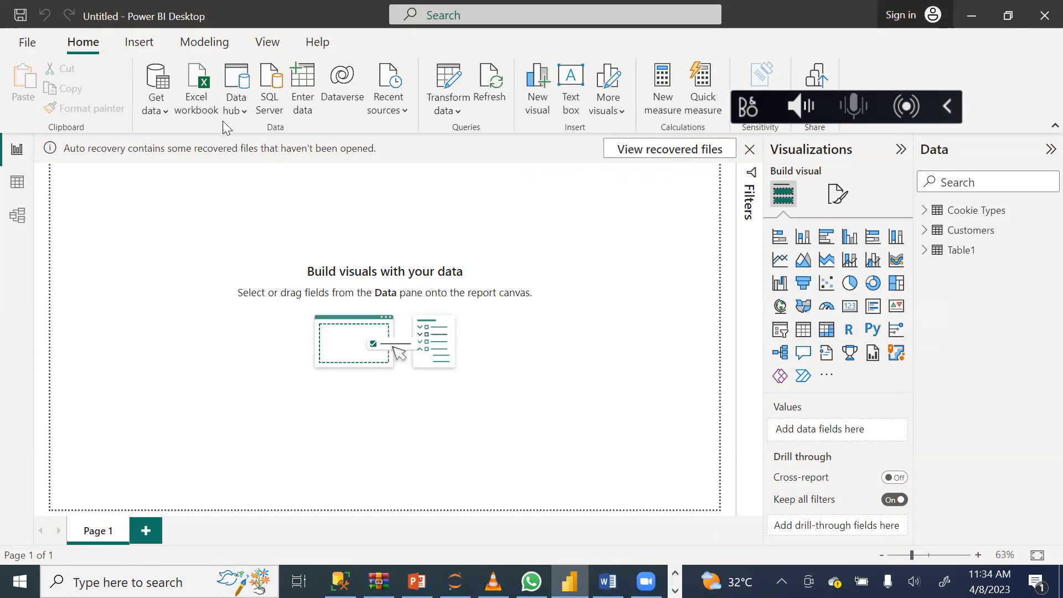
Import the Orders sheet from the Orders Excel workbook in Downloads into the data model.
click(203, 103)
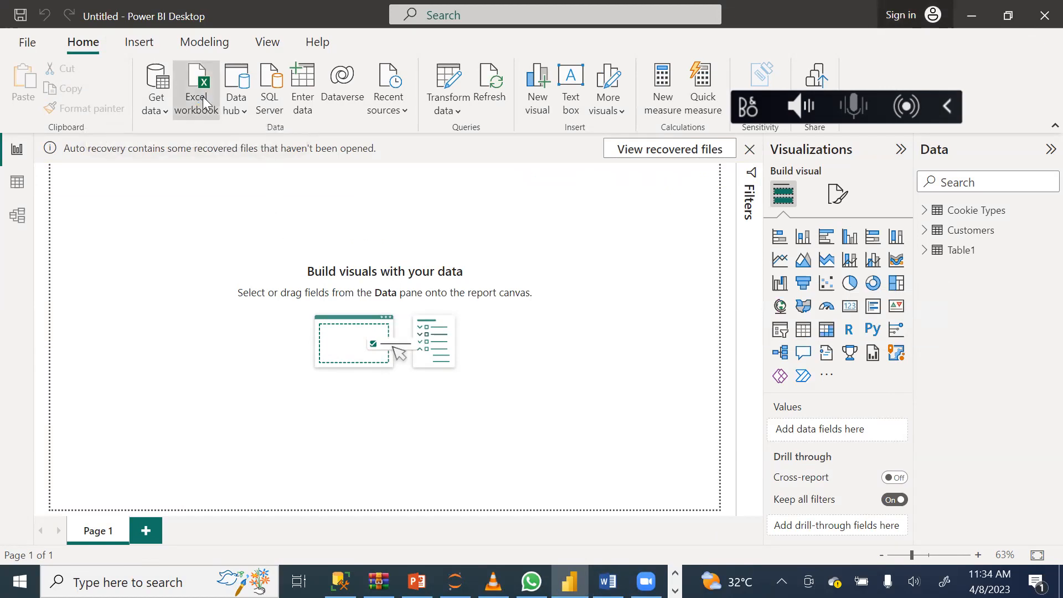
click(190, 182)
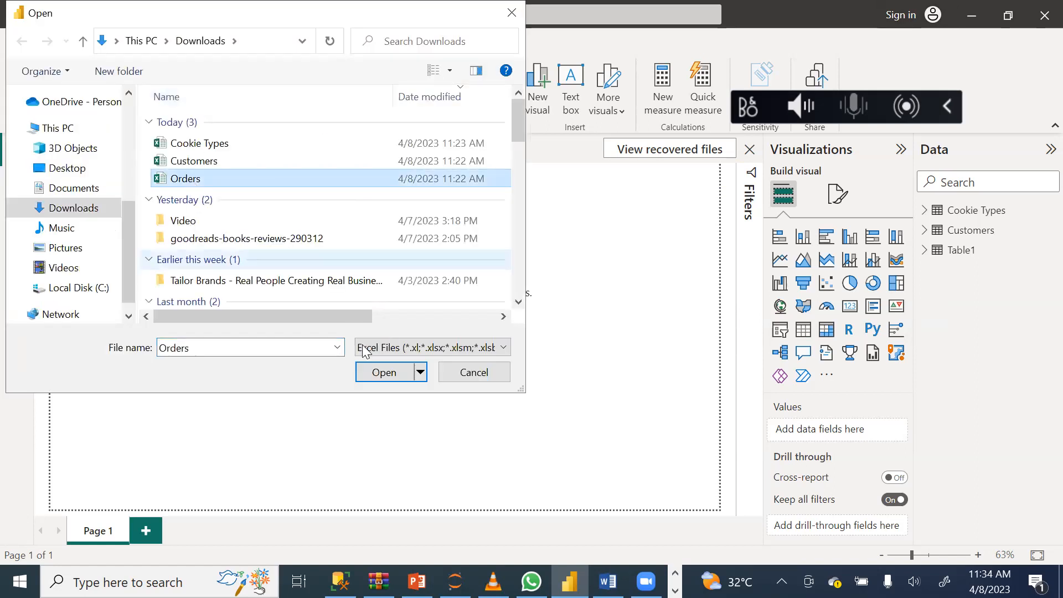
click(391, 377)
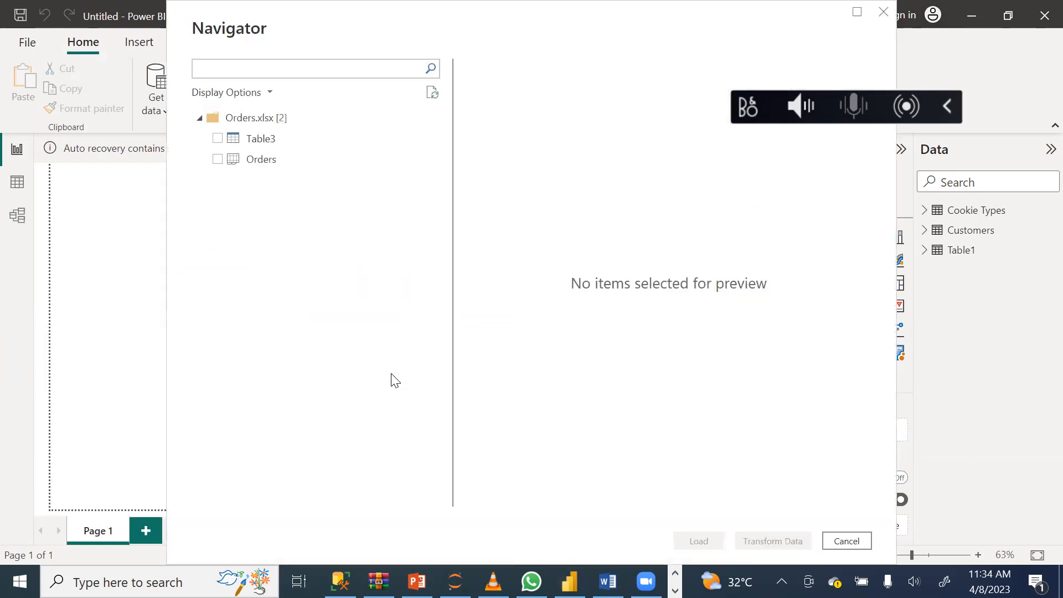
click(217, 160)
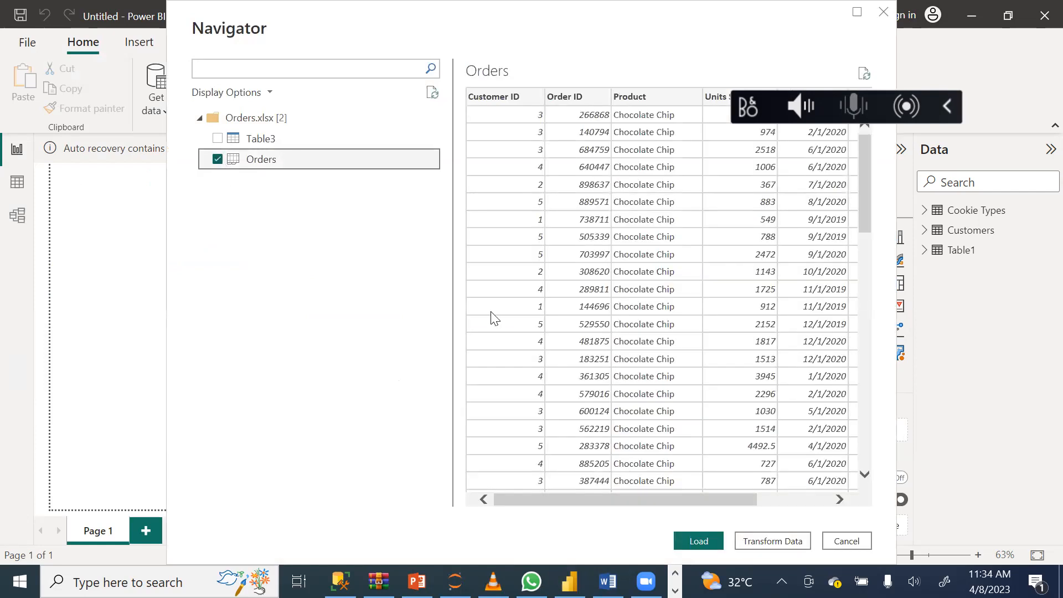
click(699, 542)
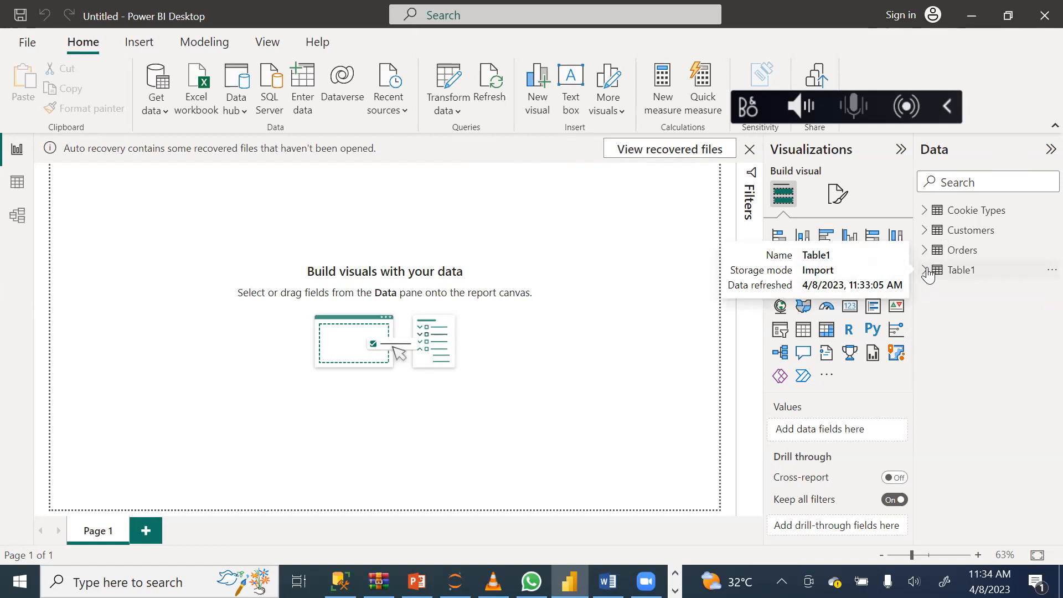
Delete the redundant Table1 table from the data model.
click(1042, 272)
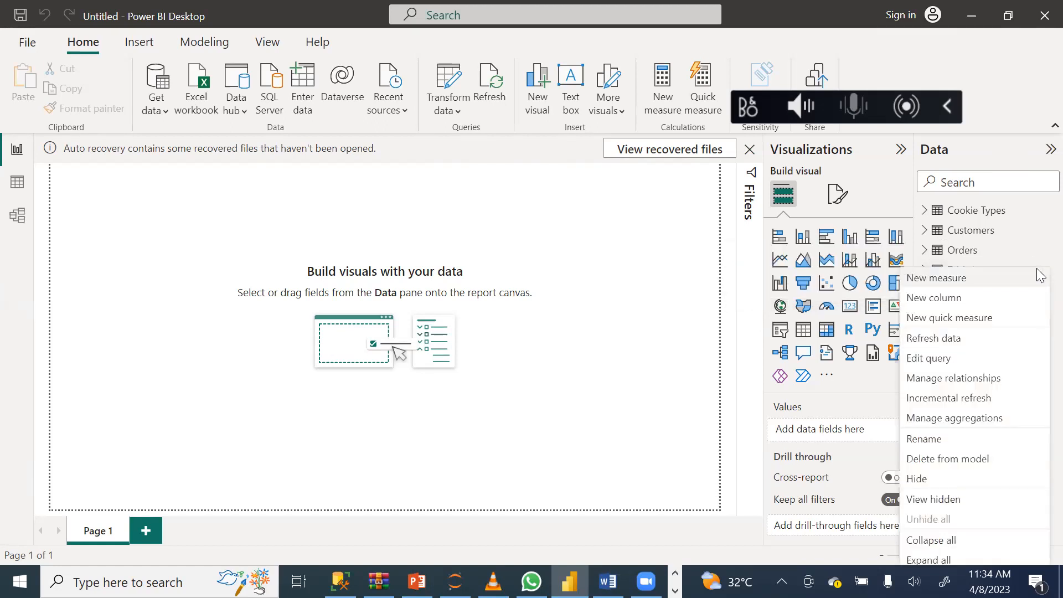
click(973, 459)
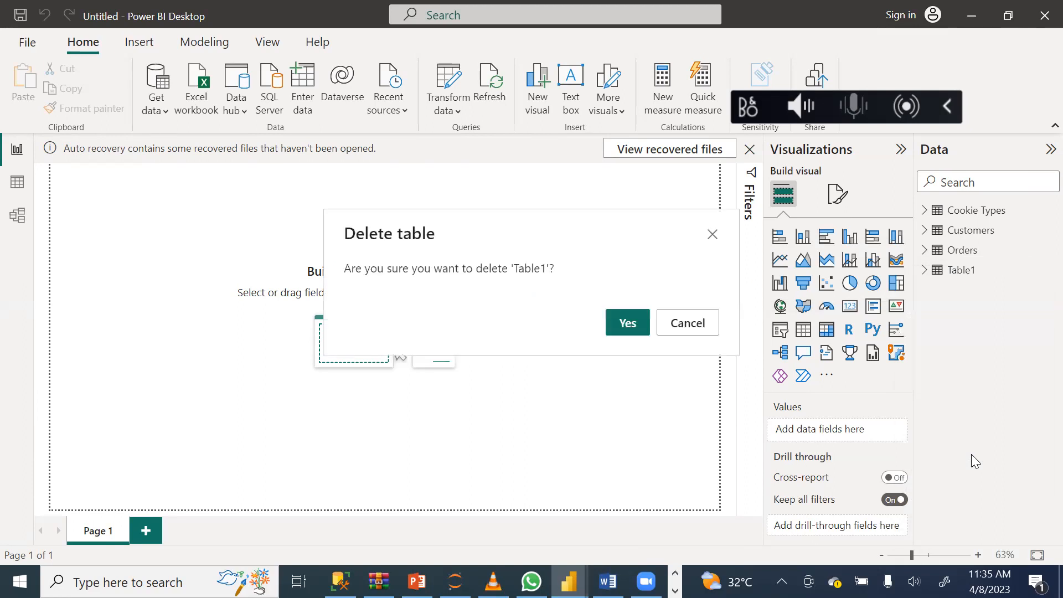
click(628, 323)
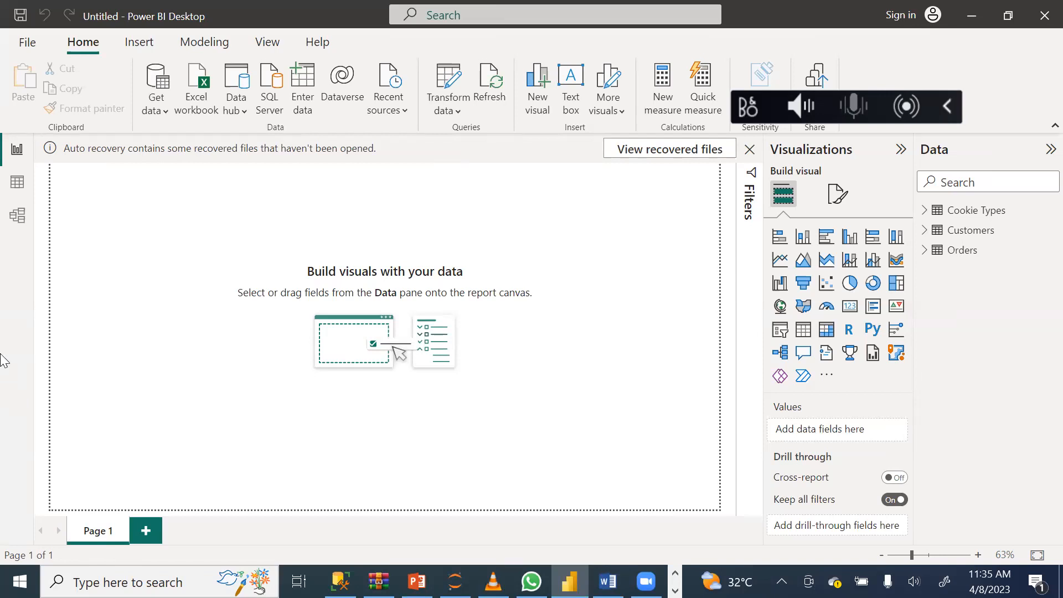
Review the records of the Cookie Types, Customers and Orders tables in Data view, browsing Orders through to its end.
click(16, 191)
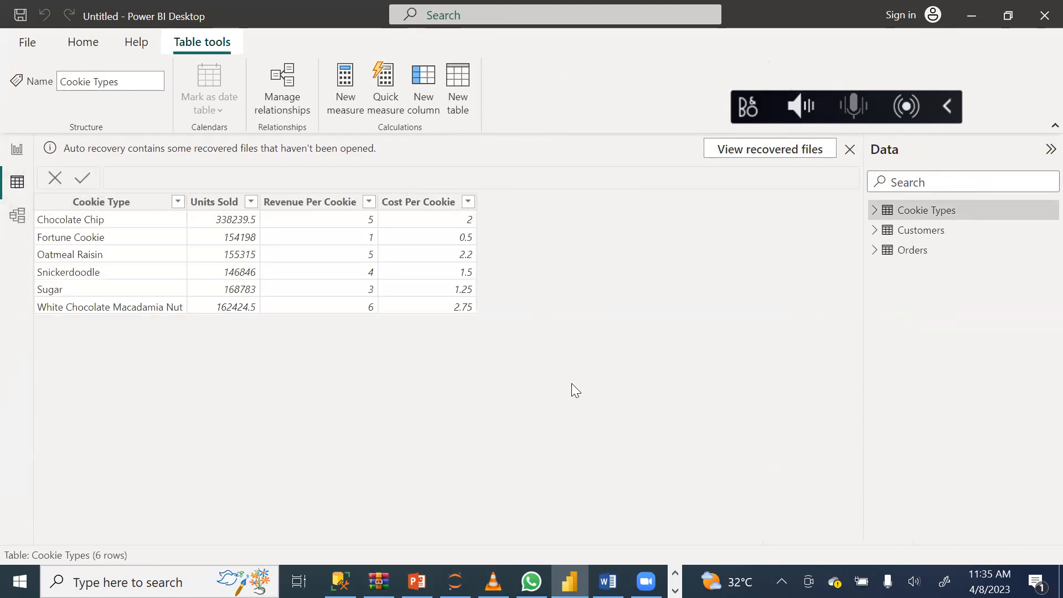
click(928, 235)
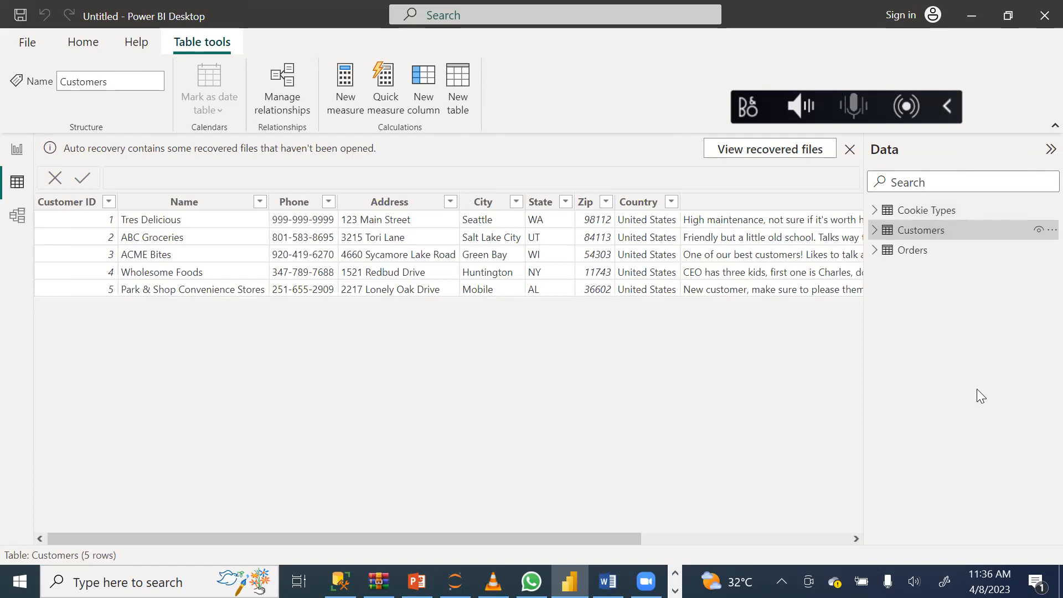
click(936, 250)
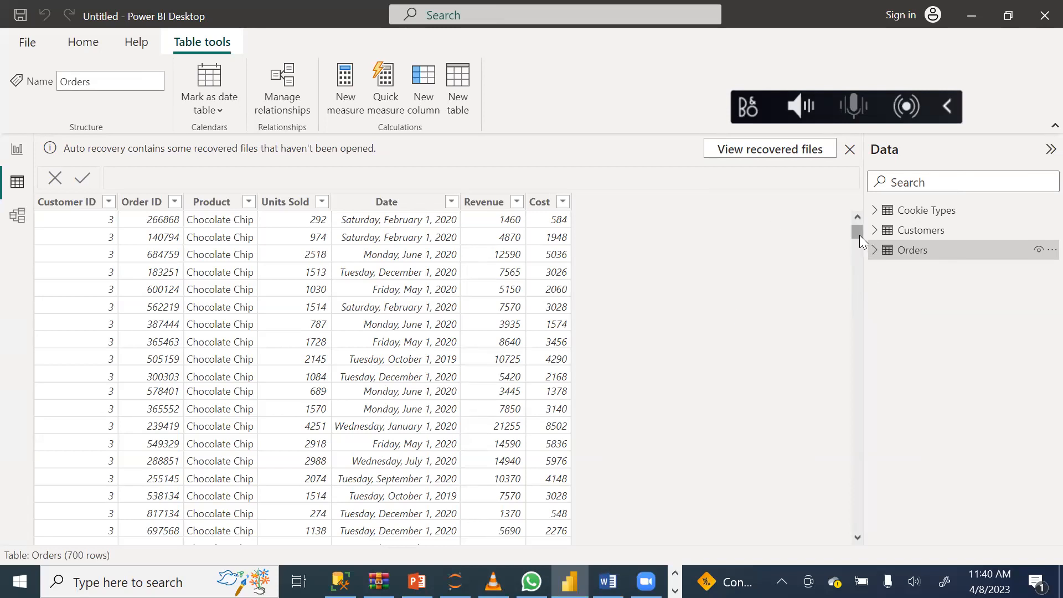
drag(860, 236, 860, 260)
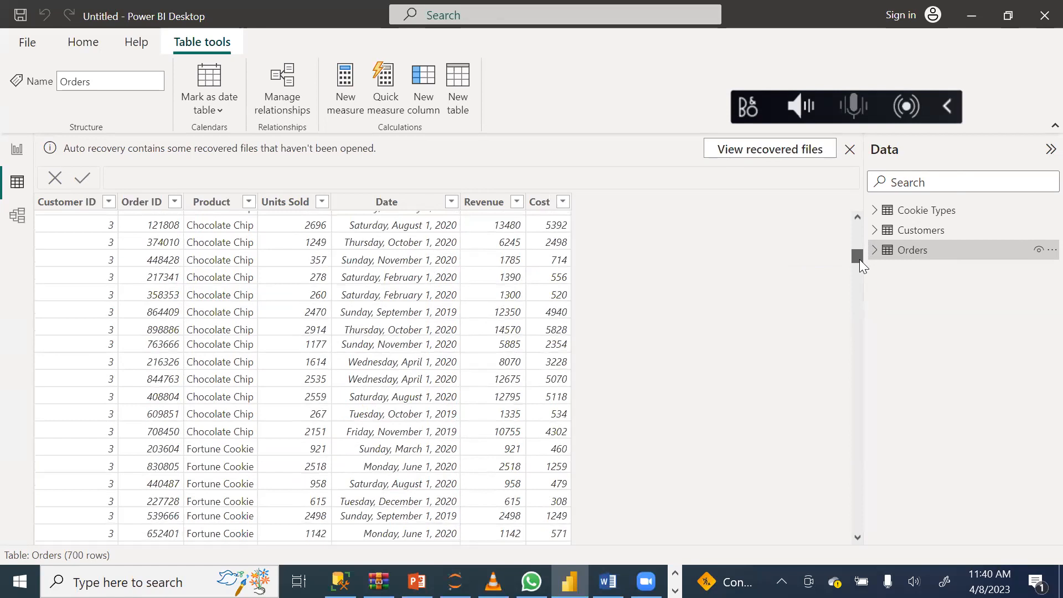
drag(859, 262, 858, 539)
drag(852, 521, 767, 200)
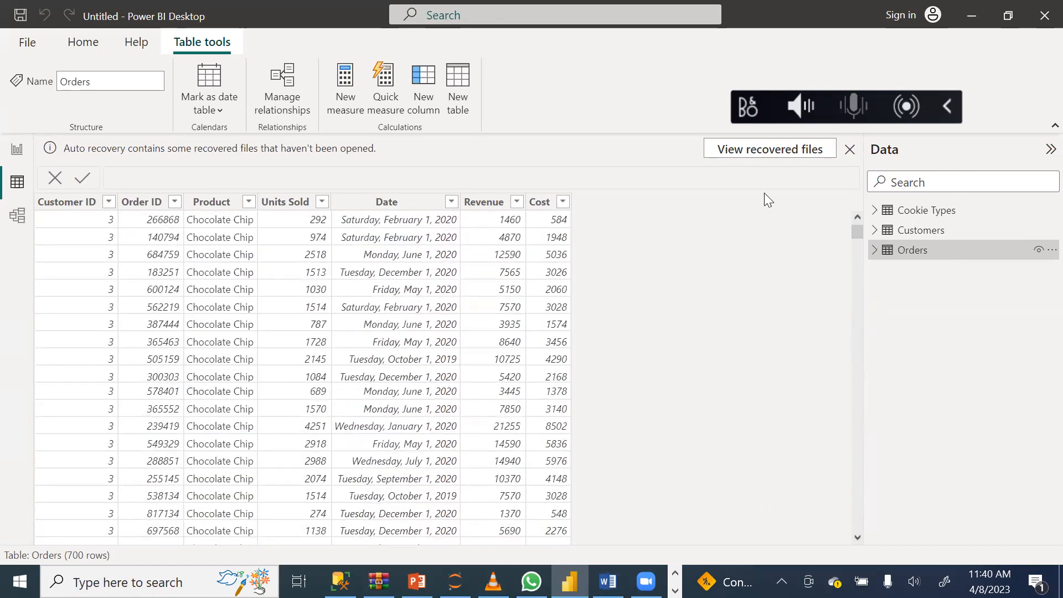
Compare the columns of Customers and Cookie Types with those of Orders, and browse the Orders rows again.
click(919, 232)
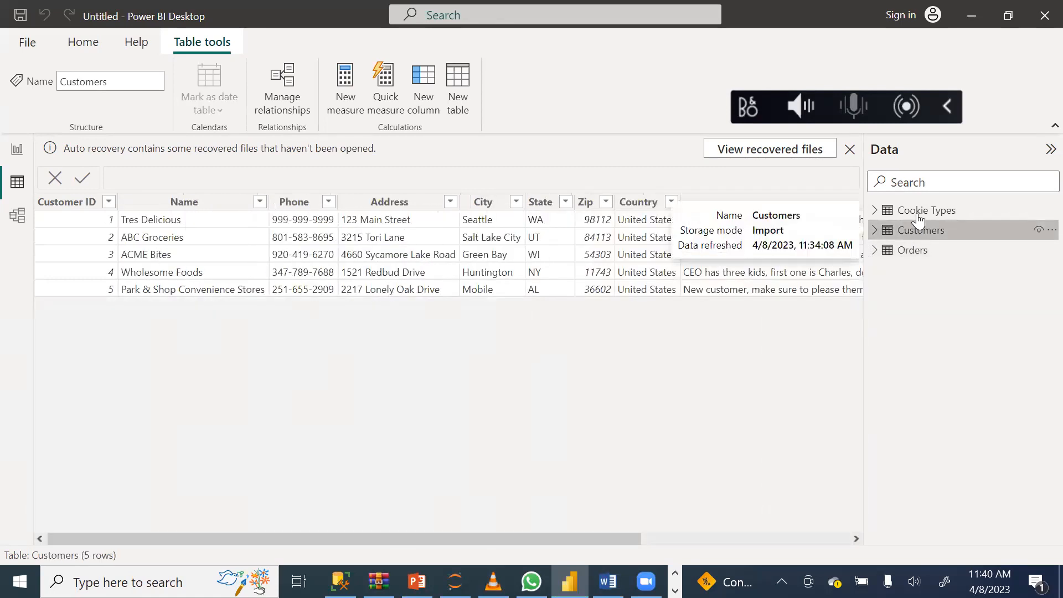
click(919, 211)
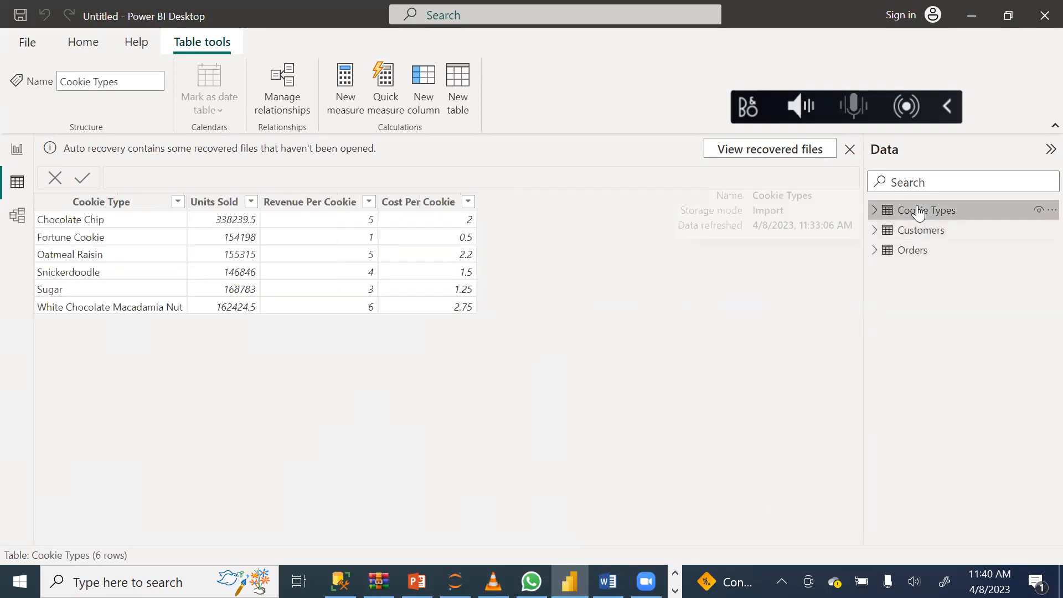
click(917, 251)
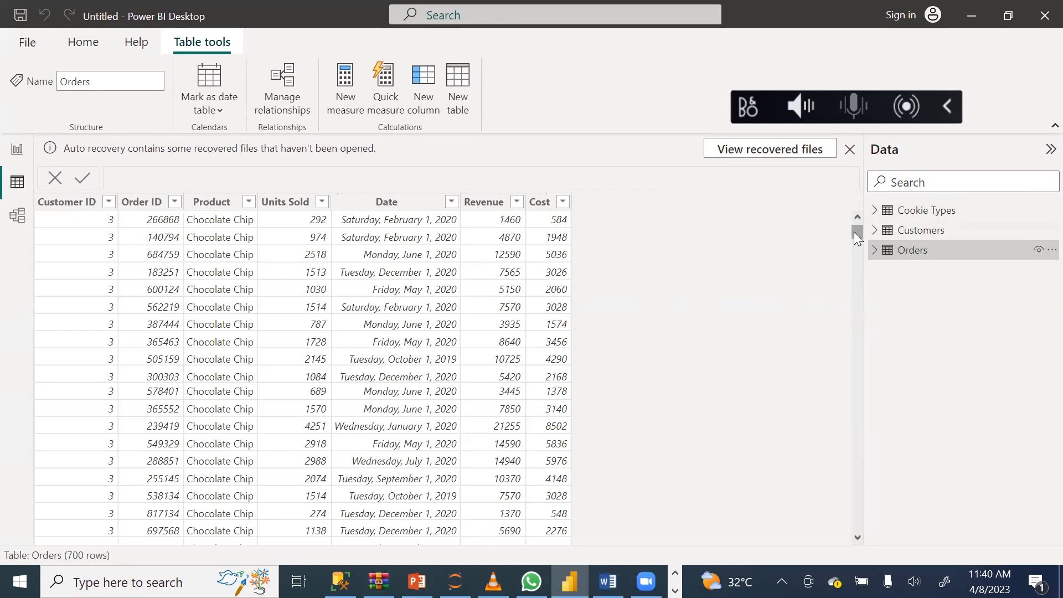
mouse_move(857, 237)
mouse_down()
mouse_move(867, 289)
mouse_move(861, 532)
mouse_move(848, 219)
mouse_up()
drag(853, 259, 852, 483)
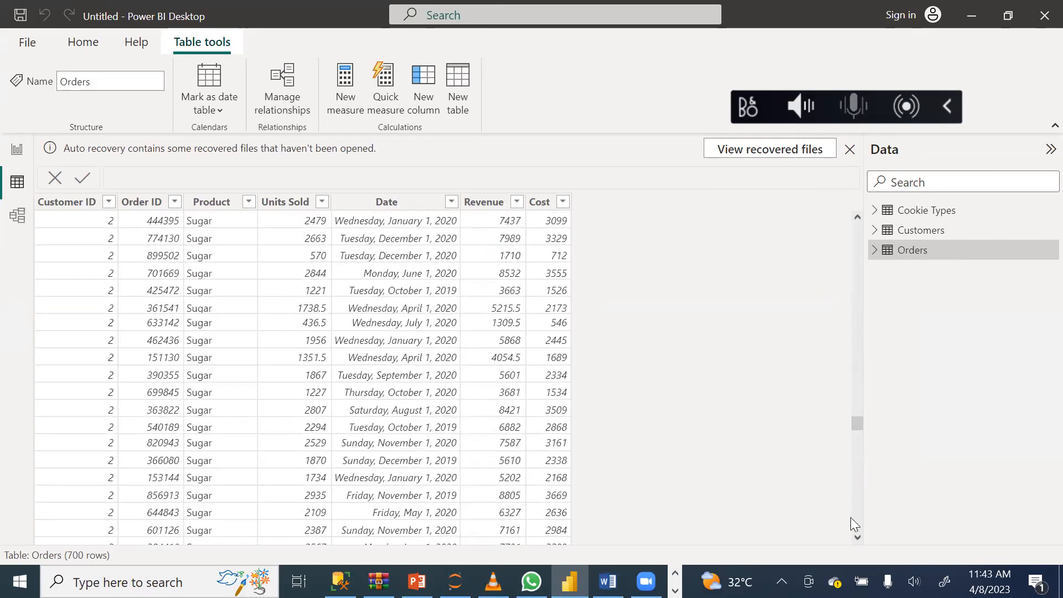
drag(860, 427, 828, 216)
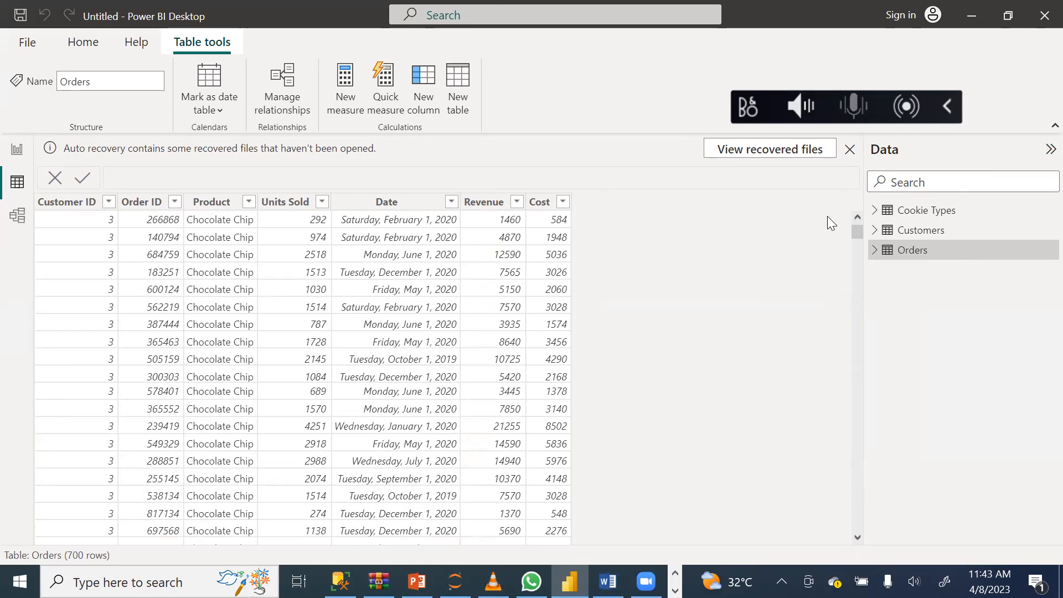
Rearrange the model diagram, moving Customers closer to Cookie Types and placing Orders below and between the two tables.
click(18, 215)
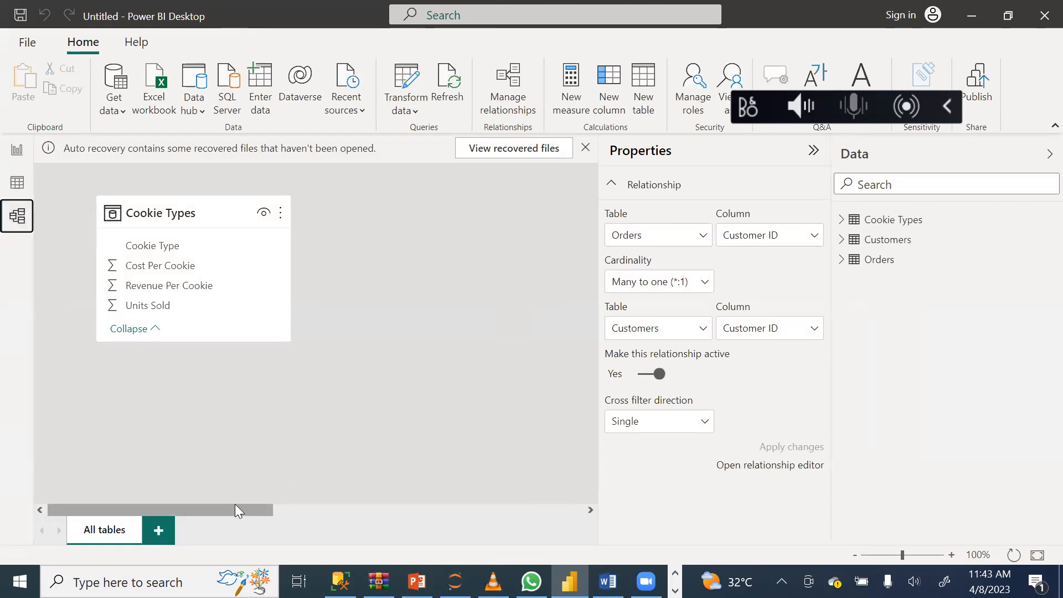
drag(235, 505, 450, 565)
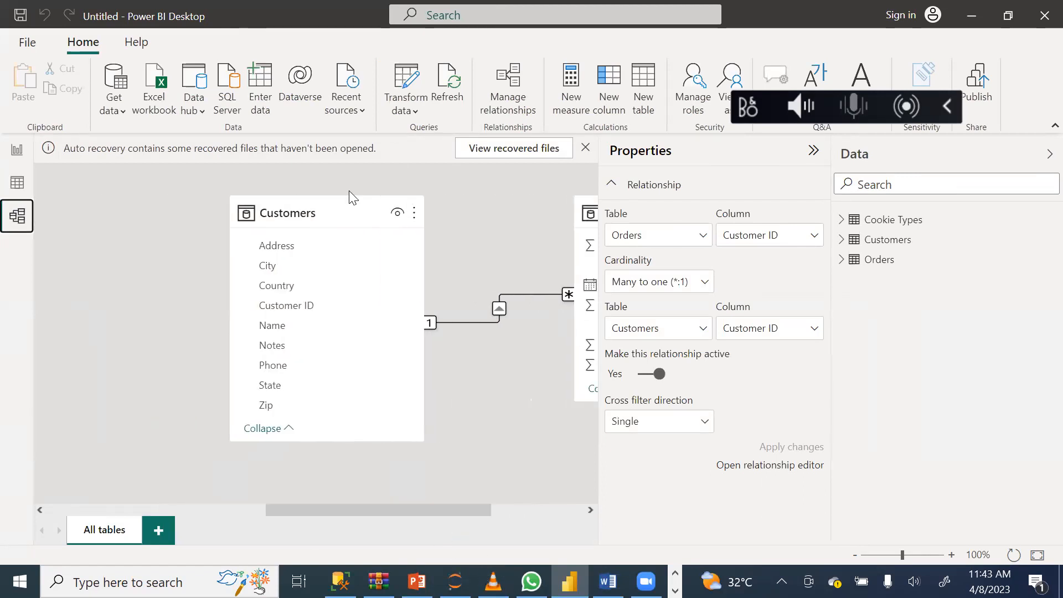
drag(346, 211, 55, 206)
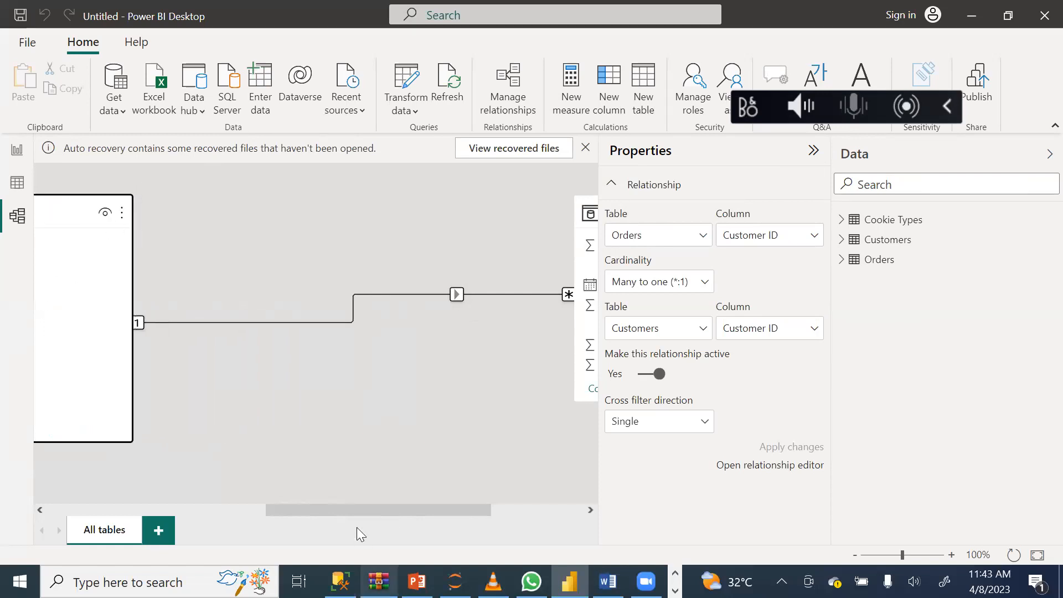
drag(364, 508, 521, 544)
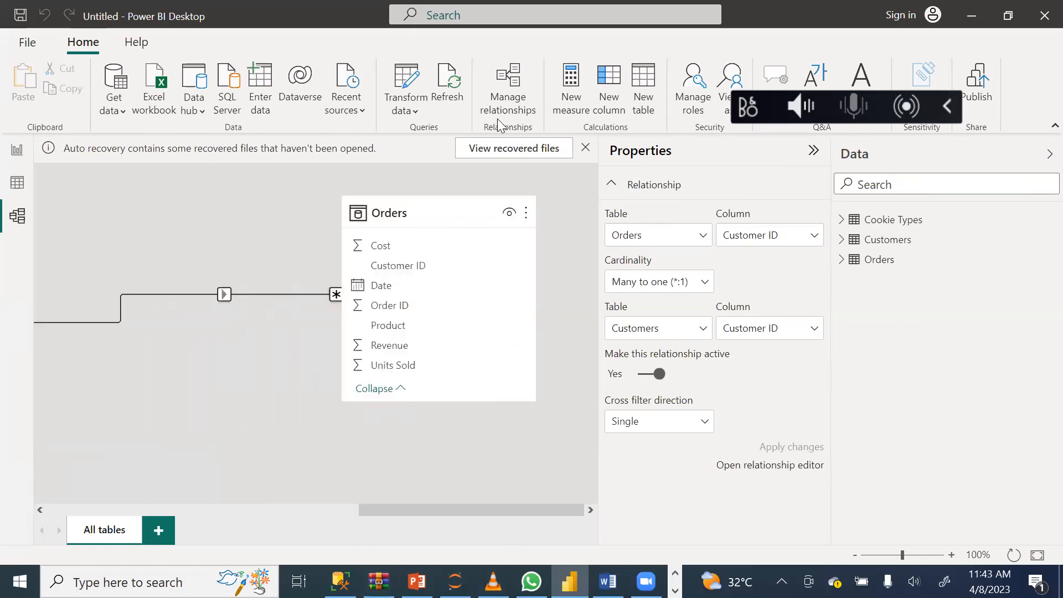
drag(461, 210, 257, 350)
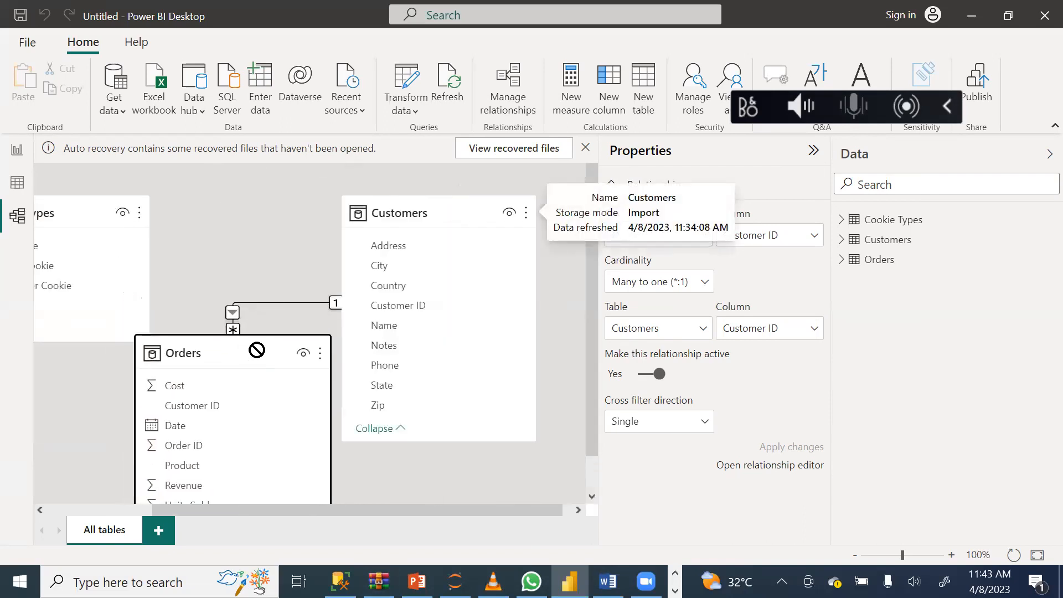
drag(588, 382, 596, 324)
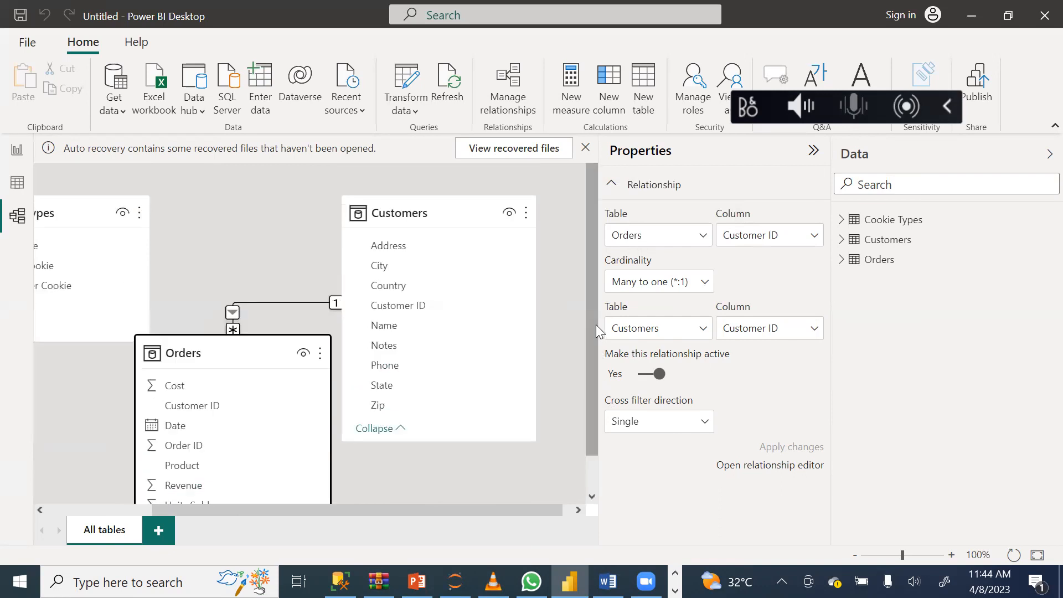
click(17, 184)
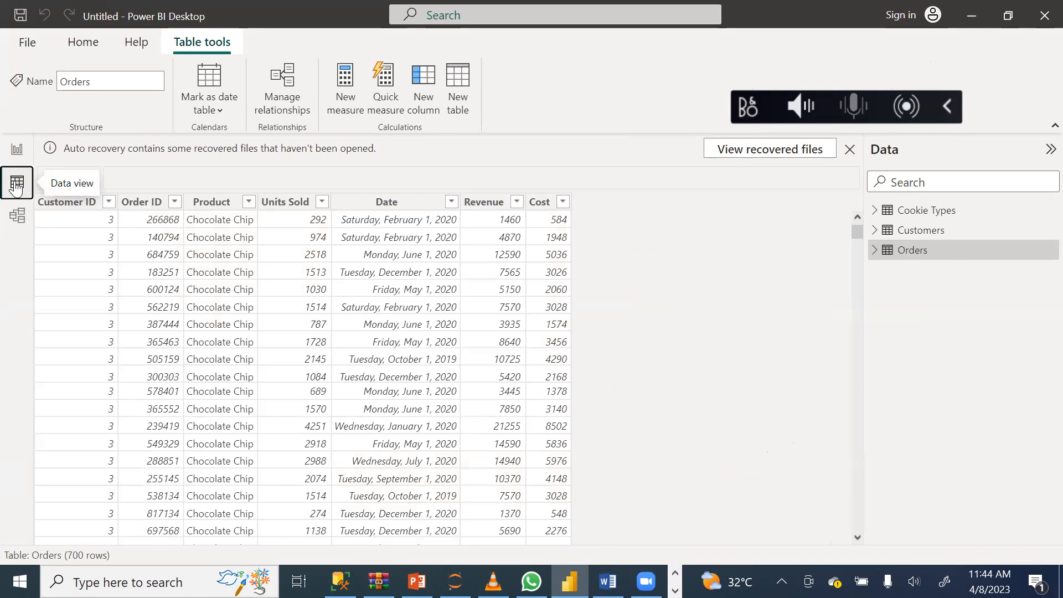
click(17, 151)
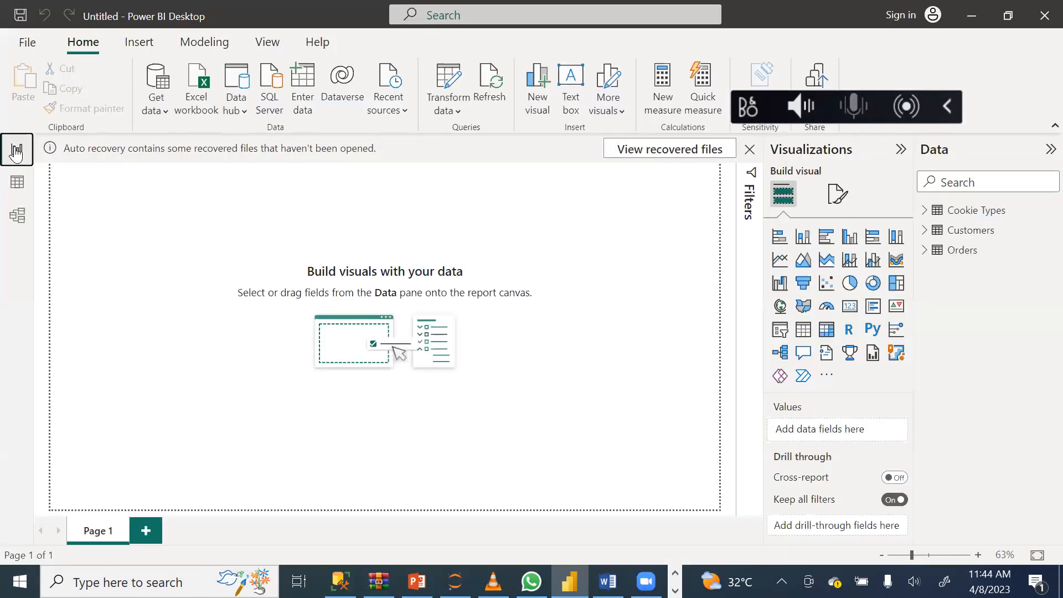
click(17, 187)
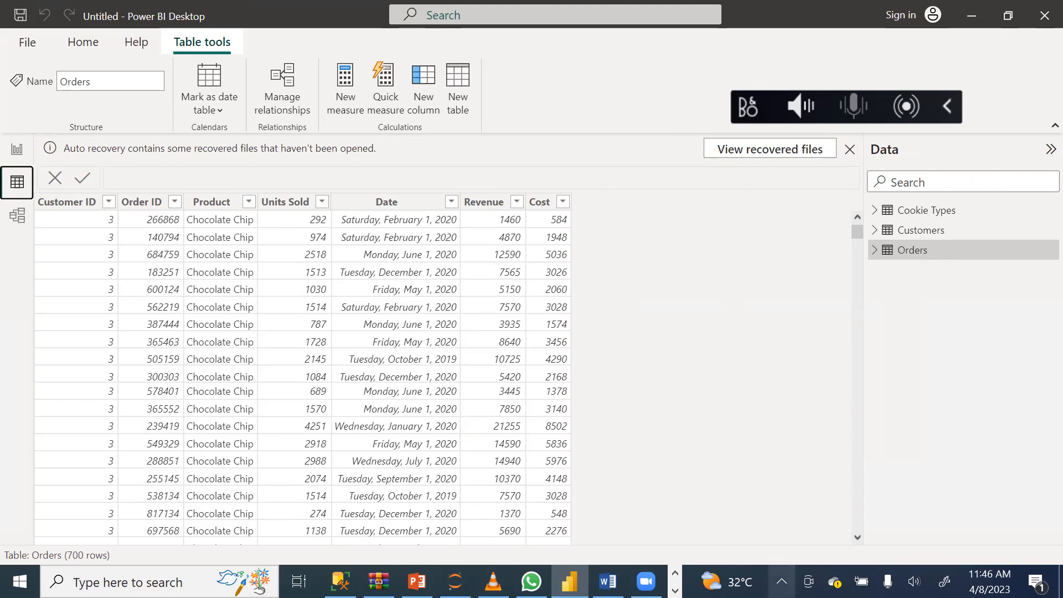
Check the topic outline in the Word document PowerBI Dax[1], and return to the Power BI model diagram.
mouse_move(608, 582)
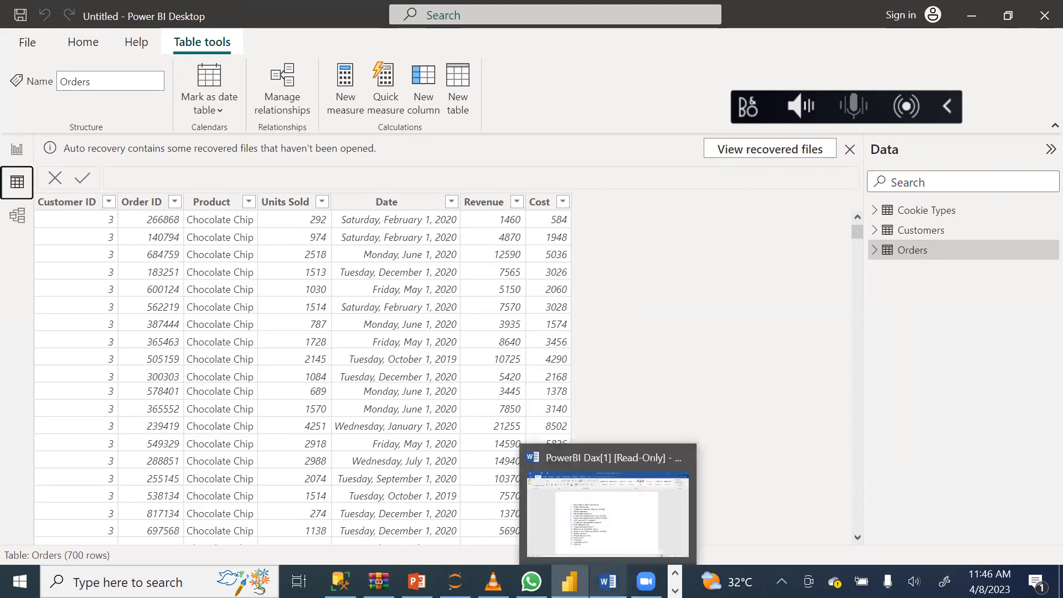
click(651, 499)
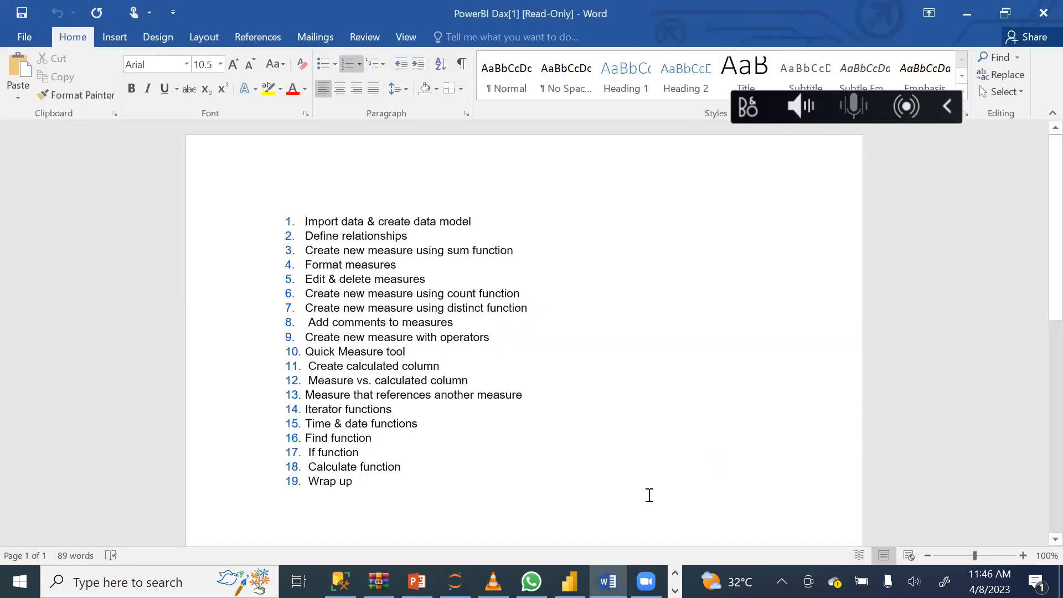
mouse_move(570, 582)
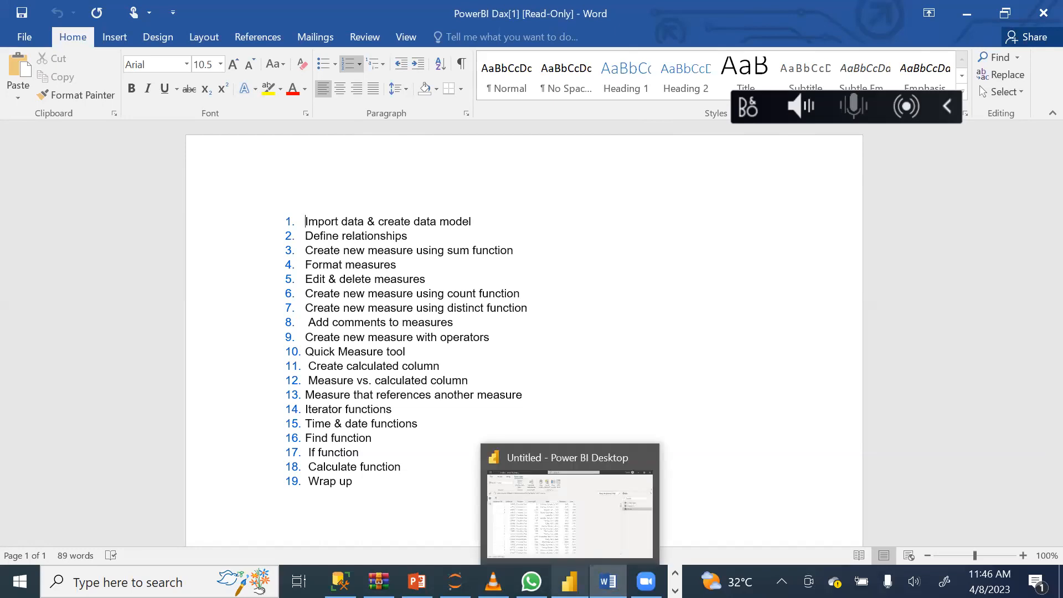
click(584, 521)
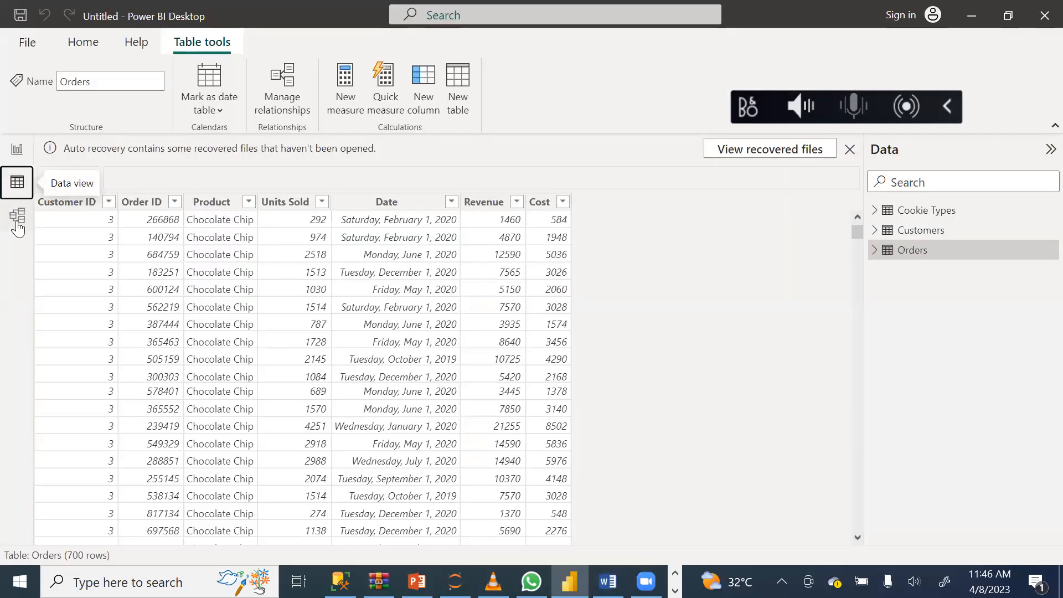
click(17, 216)
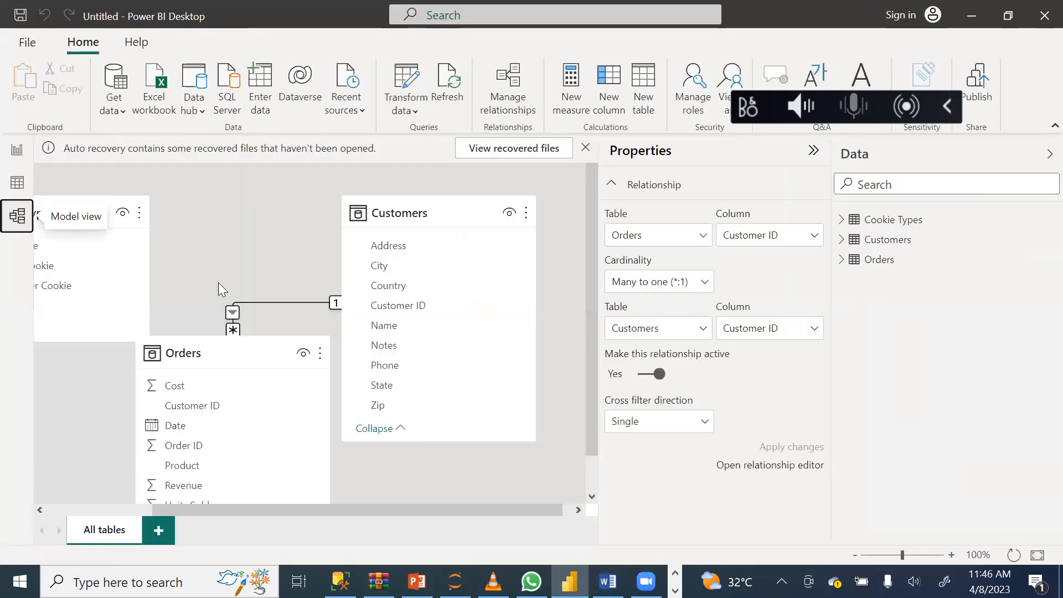
Zoom the model diagram out to 75% and rearrange the tables so Orders sits between Cookie Types and Customers.
drag(394, 511, 328, 517)
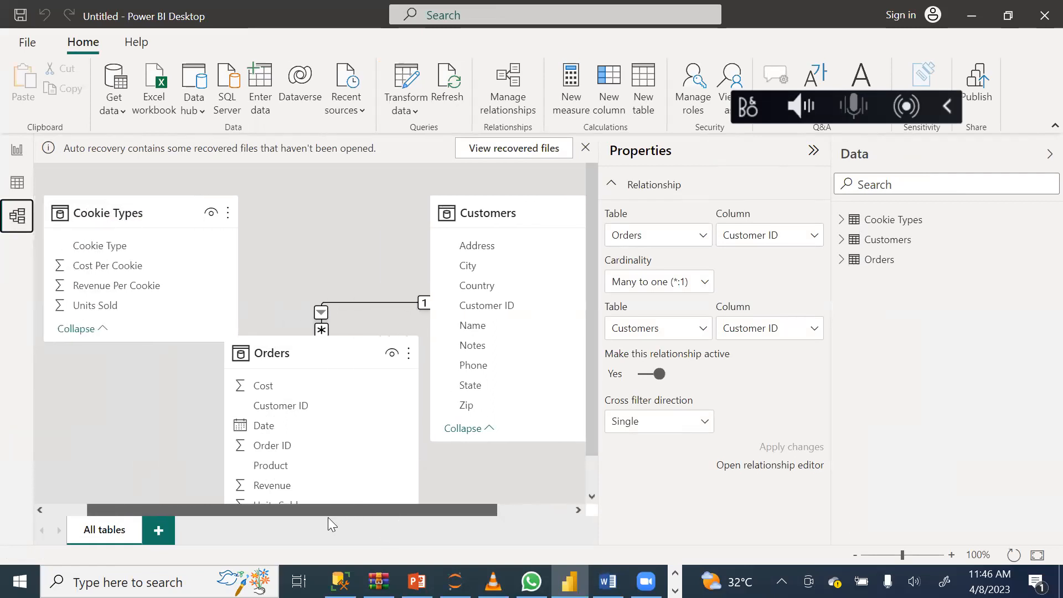
click(896, 557)
mouse_move(896, 561)
mouse_down()
mouse_move(882, 560)
mouse_move(891, 562)
mouse_up()
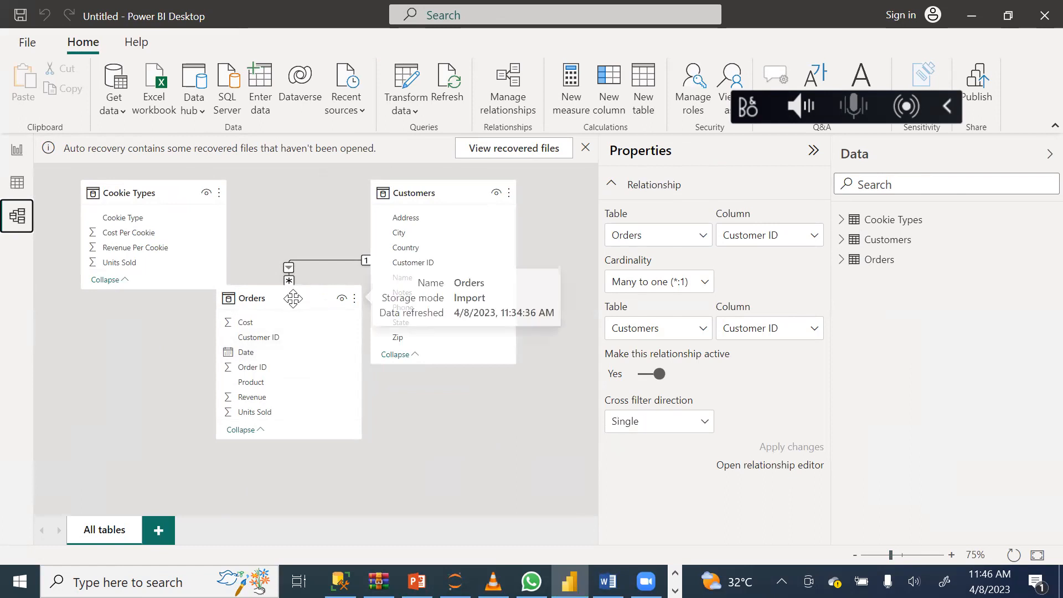
drag(293, 299, 272, 360)
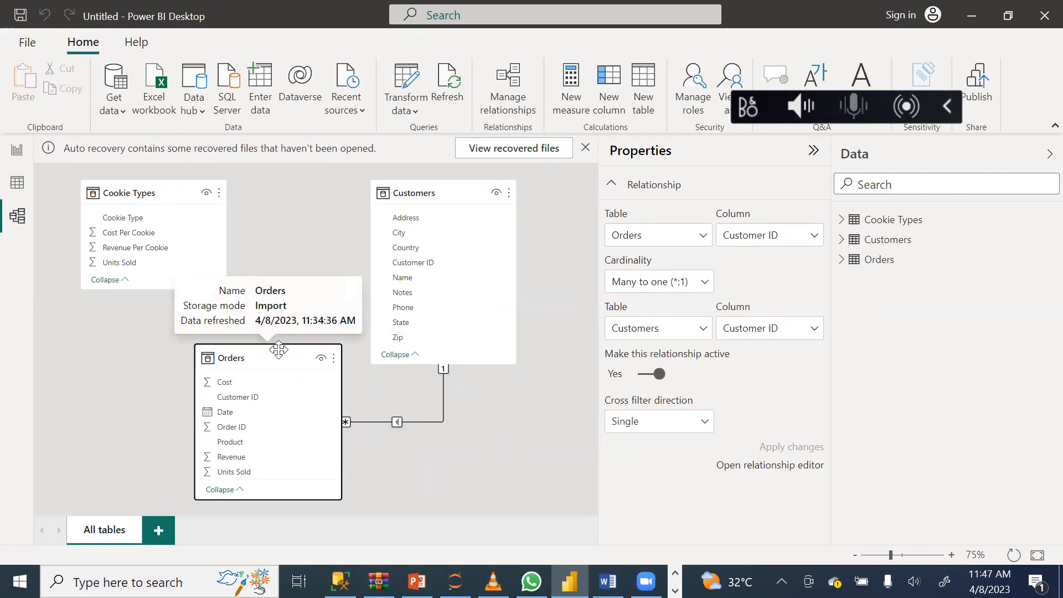
drag(279, 350, 275, 336)
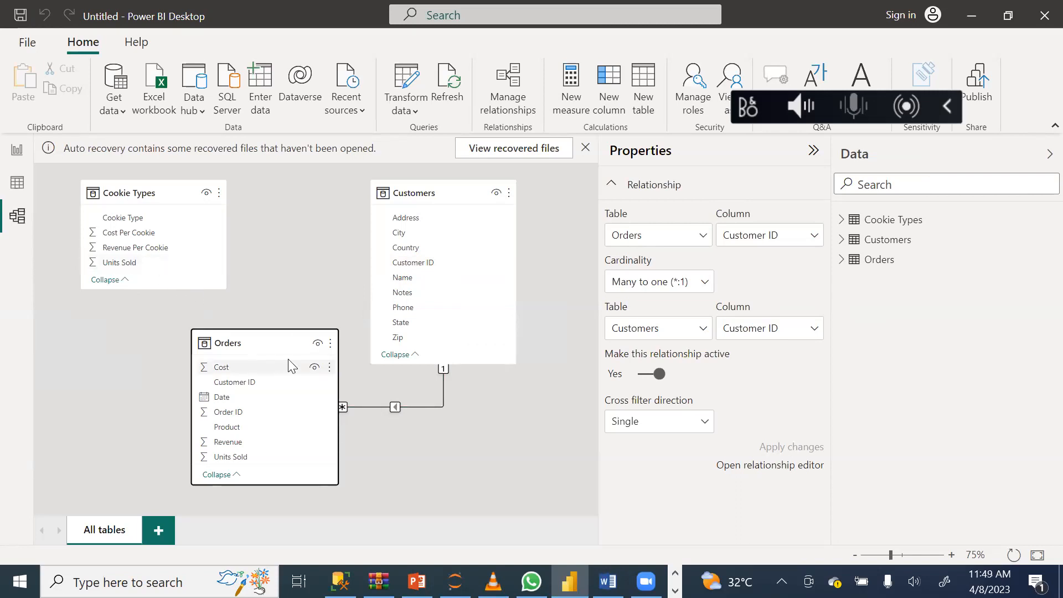
drag(468, 198, 516, 198)
drag(268, 342, 324, 182)
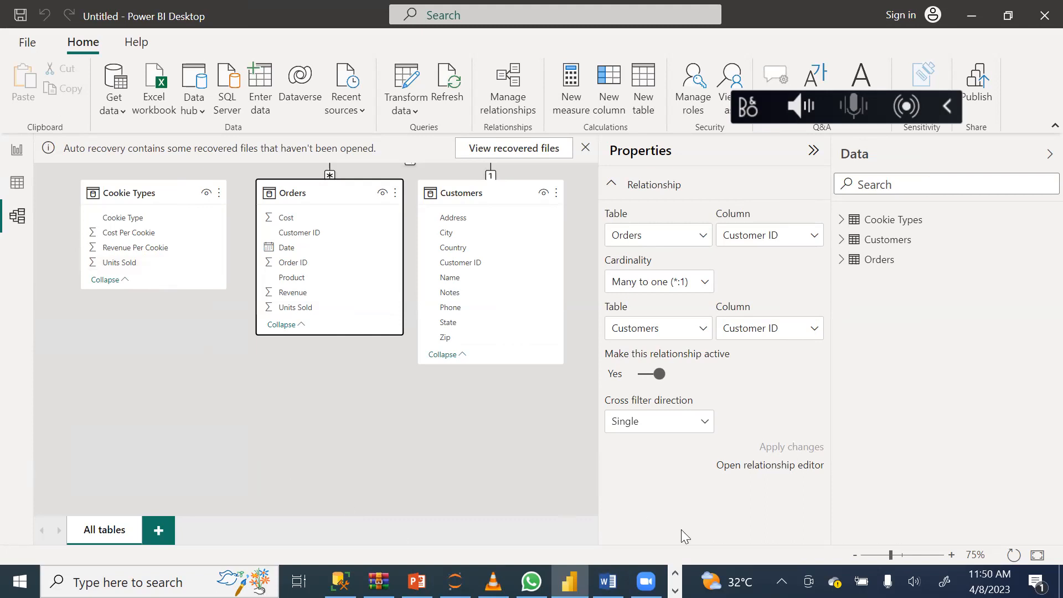
Create a relationship between Cookie Type in the Cookie Types table and Product in the Orders table.
mouse_move(645, 581)
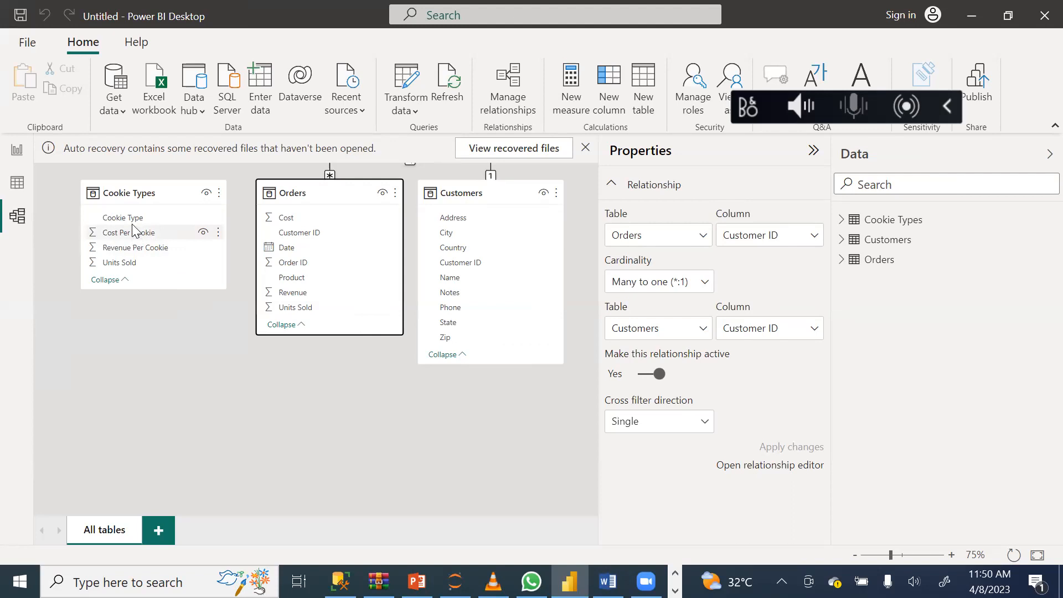
drag(135, 220, 303, 281)
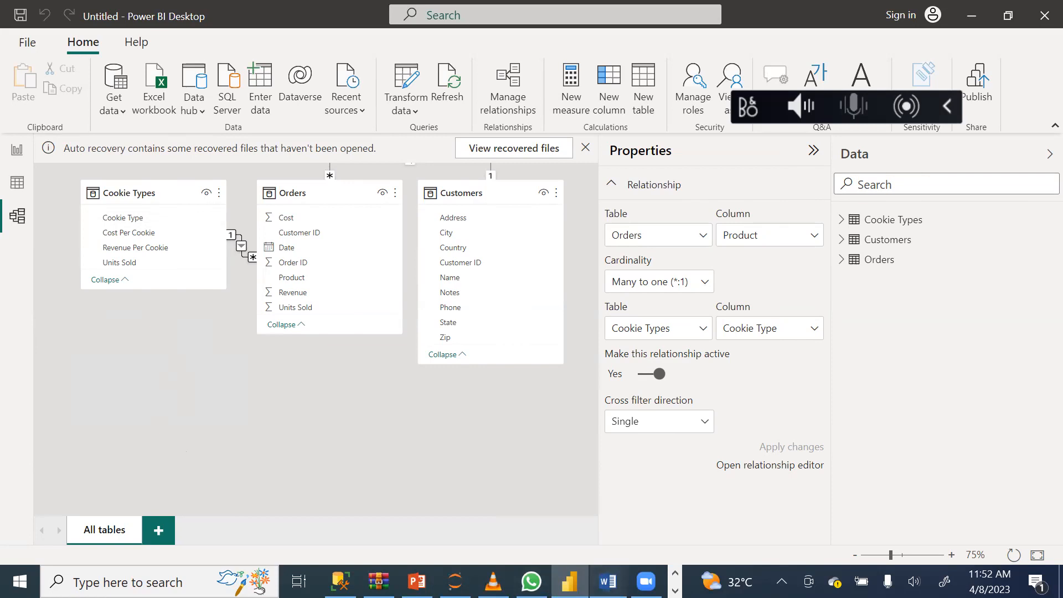
Check the topic outline in the Word document PowerBI Dax[1] and return to the Power BI model diagram.
click(608, 581)
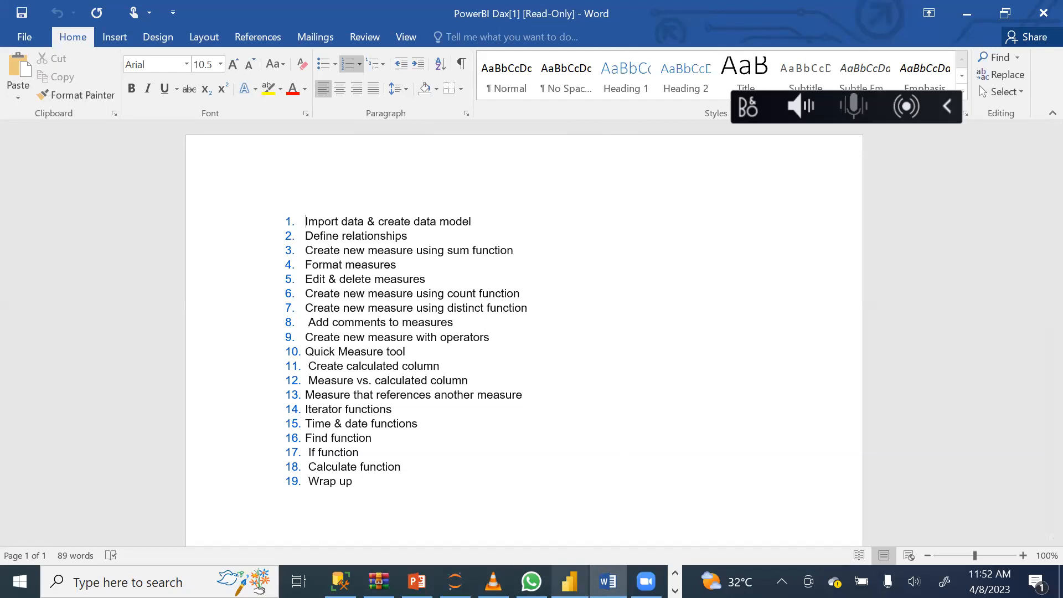
mouse_move(570, 582)
click(530, 543)
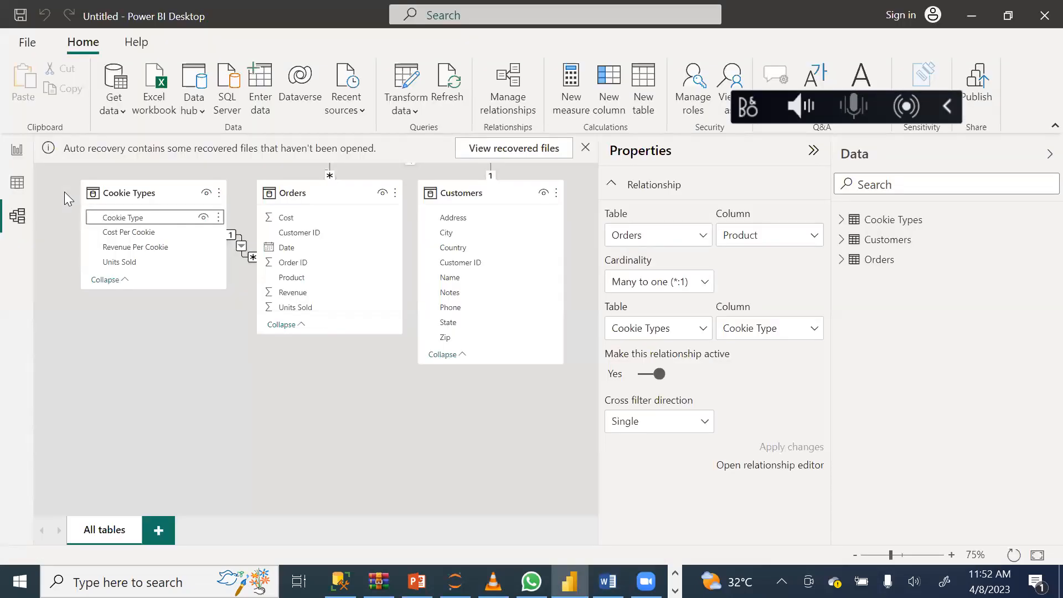
Examine the fields of the Orders table and browse its Units Sold column in Data view through to the last rows.
click(19, 149)
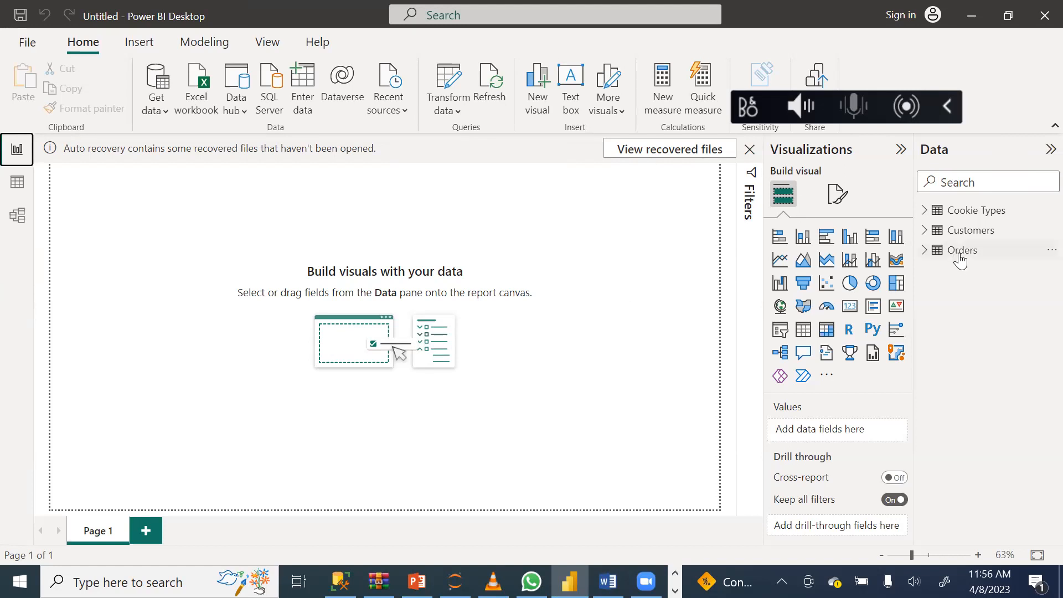
click(929, 252)
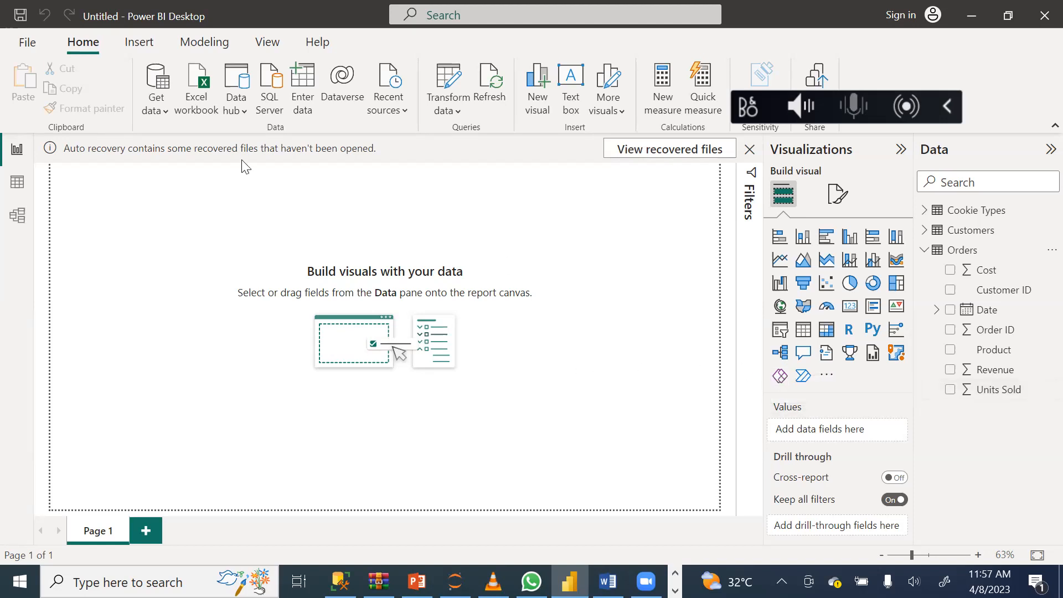
click(15, 185)
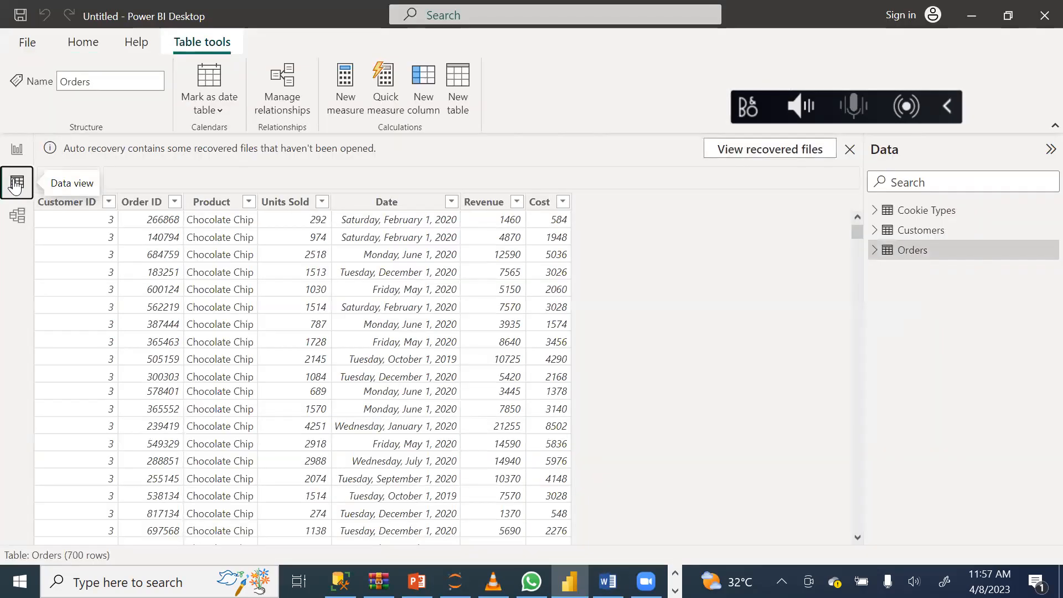
click(283, 203)
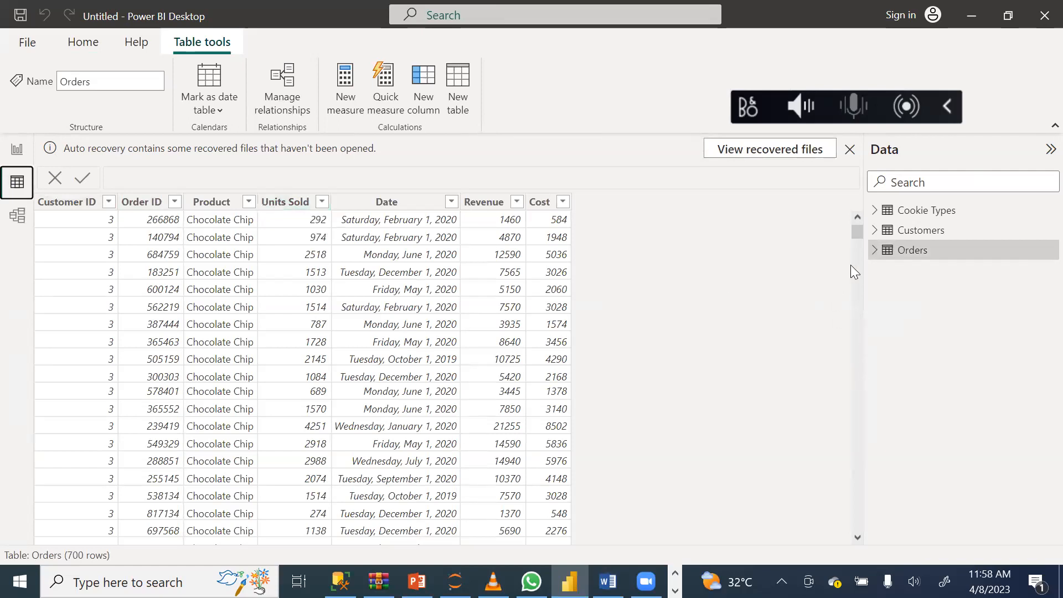
drag(857, 230, 873, 453)
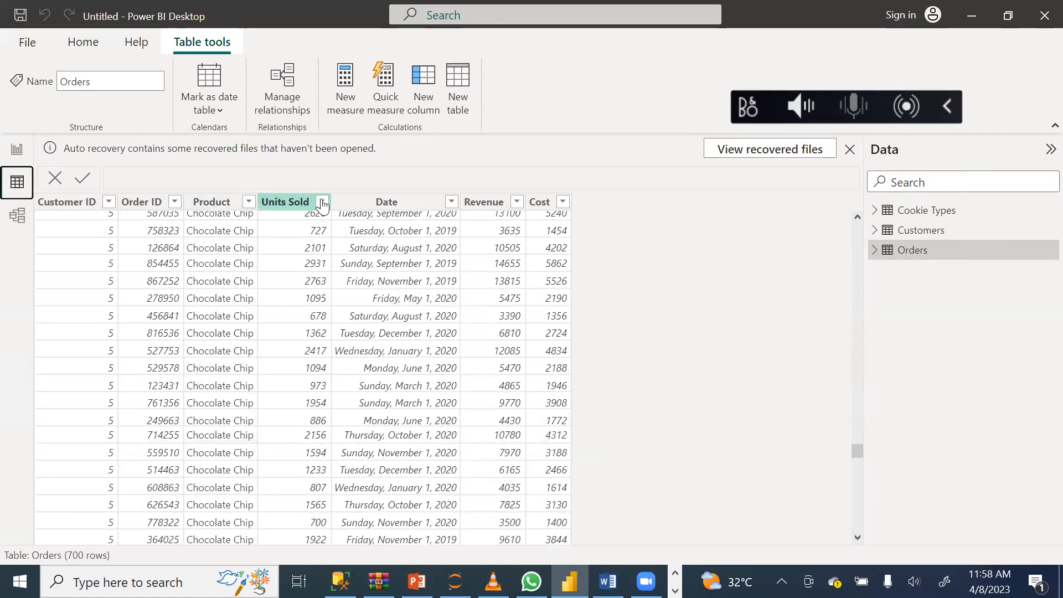
click(284, 228)
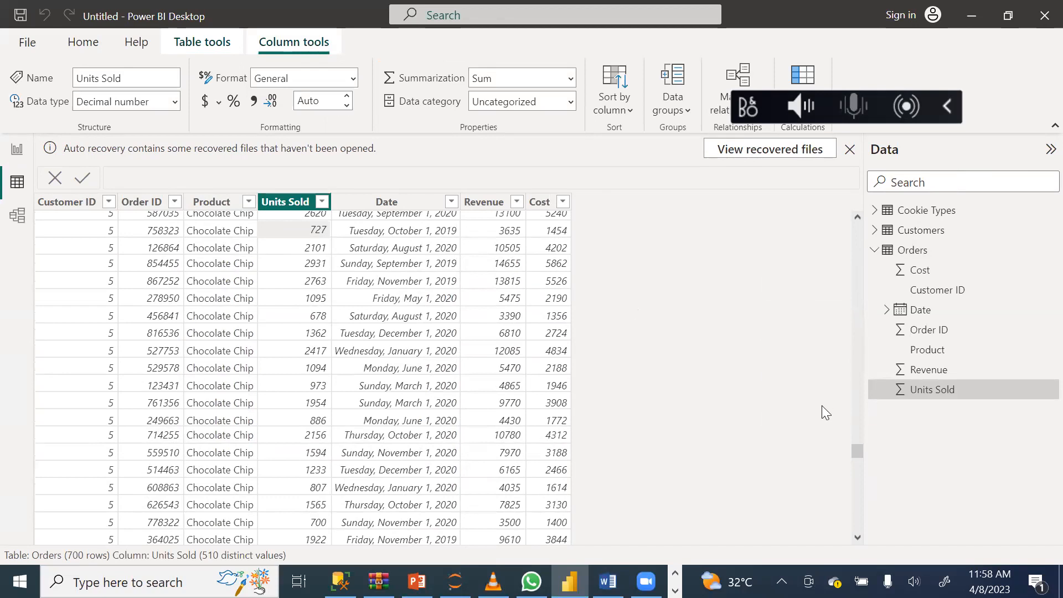
drag(858, 452, 826, 540)
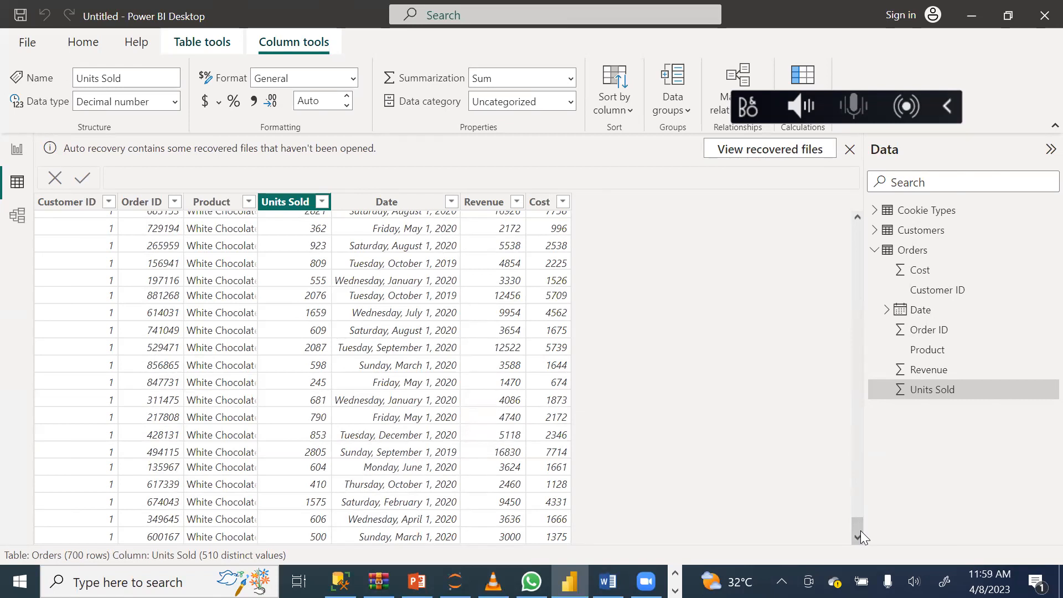
key(Left)
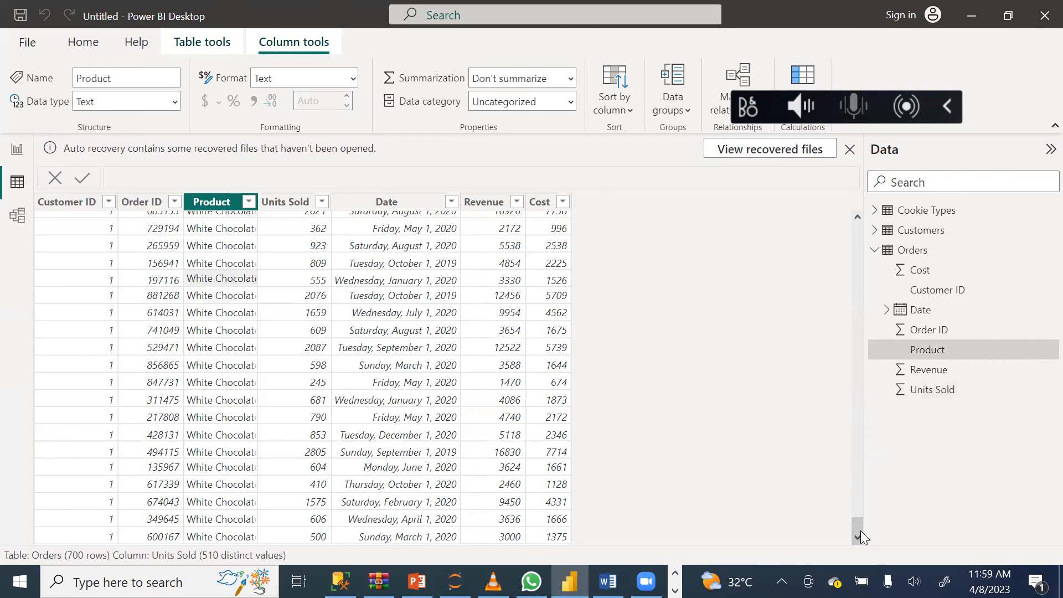
key(Right)
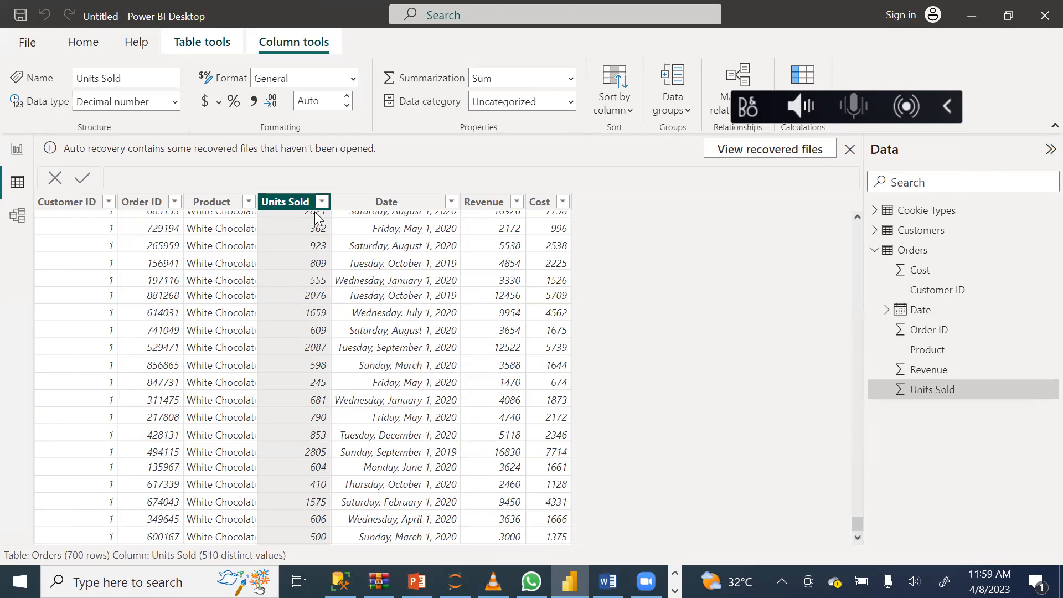
Return to Report view and add a new measure to the Orders table.
click(17, 149)
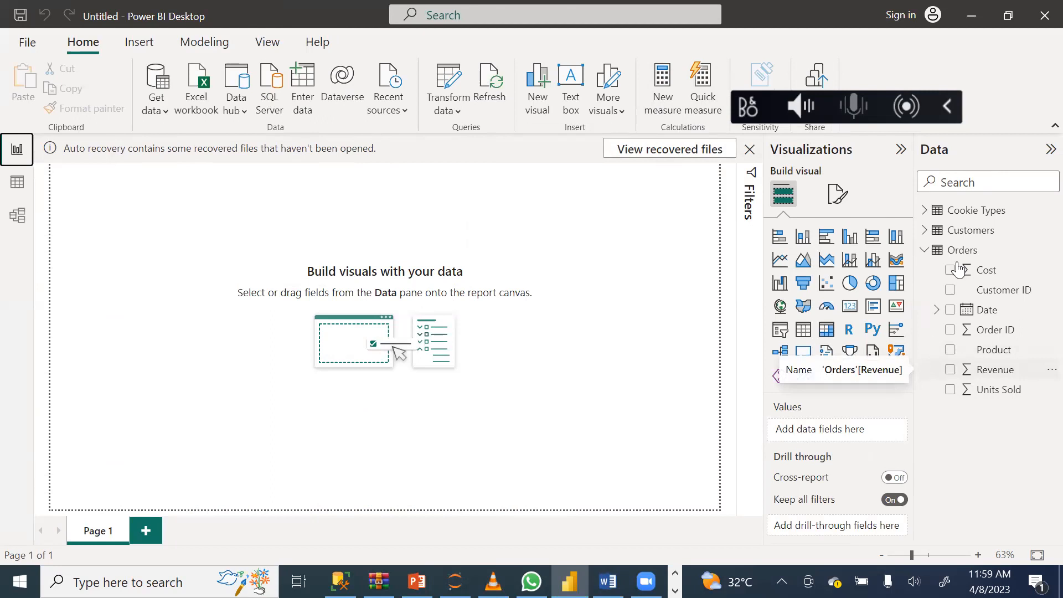
click(925, 251)
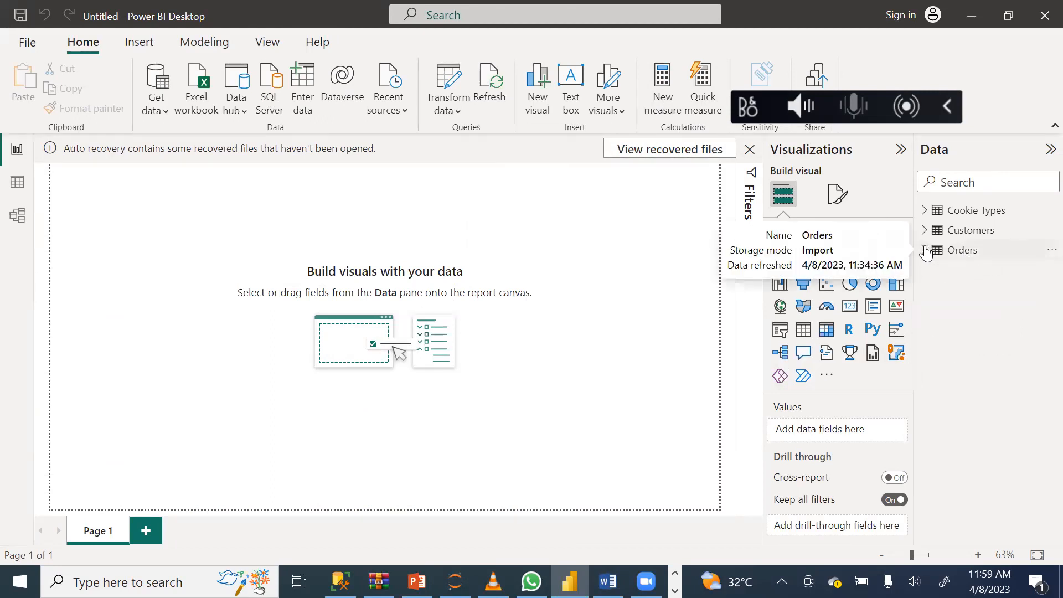
click(1043, 249)
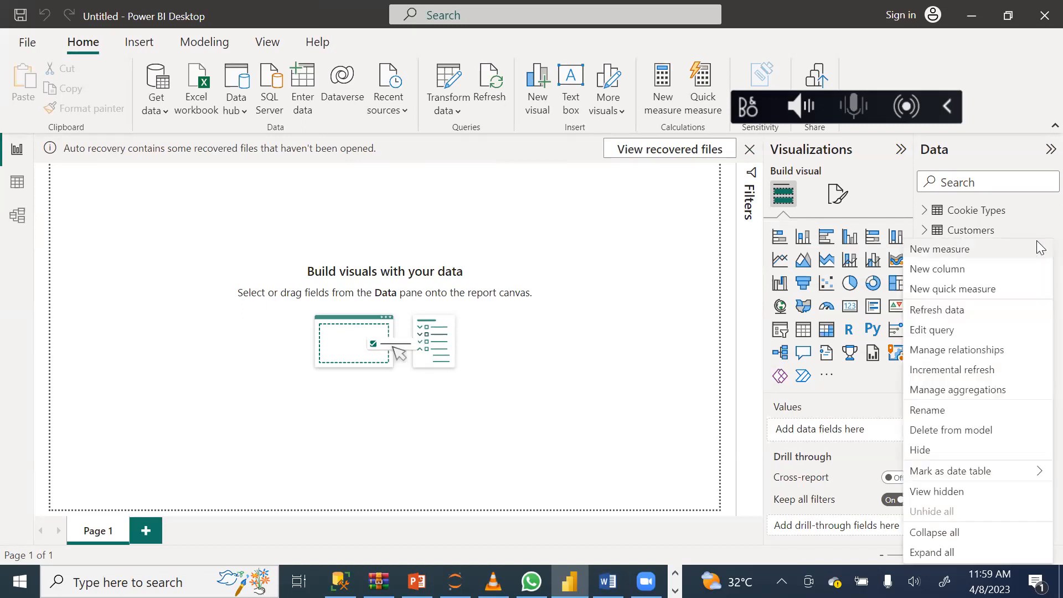
click(958, 256)
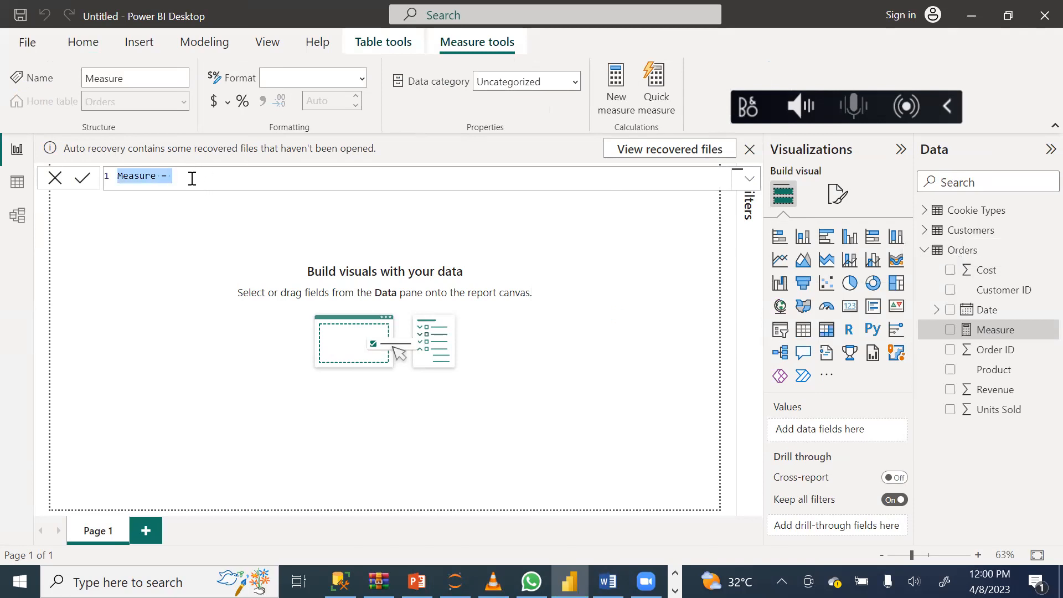
Replace the new measure's default name in the formula with Total Unit Sold.
click(157, 176)
key(BackSpace)
key(BackSpace)
key(BackSpace)
key(BackSpace)
key(BackSpace)
key(BackSpace)
key(BackSpace)
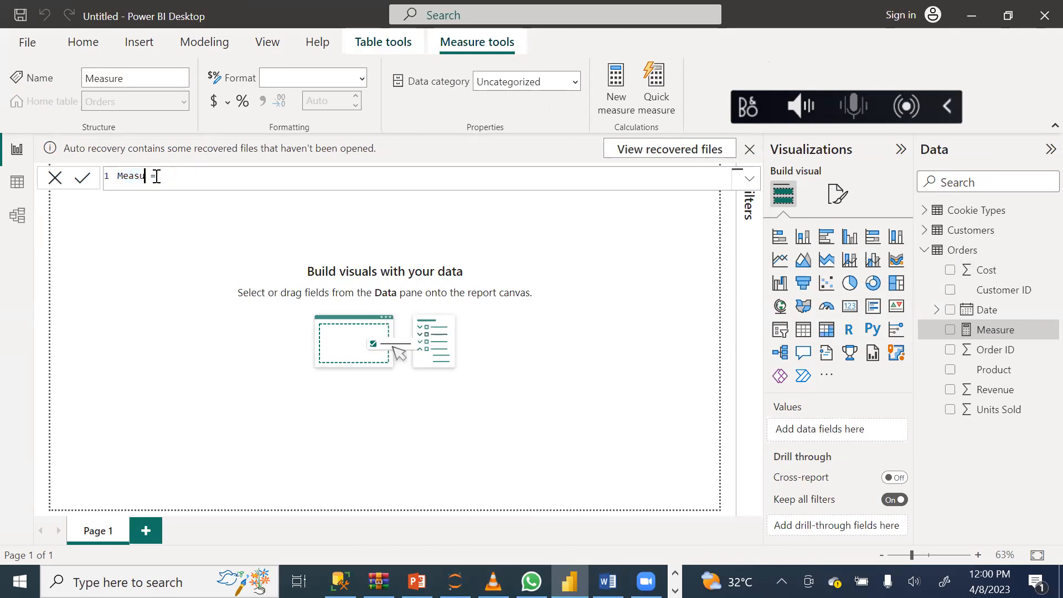
text(Total Unit Sold)
Define the Total Unit Sold measure as SUM(Orders[Units Sold]) and commit the formula.
click(232, 174)
text(sum)
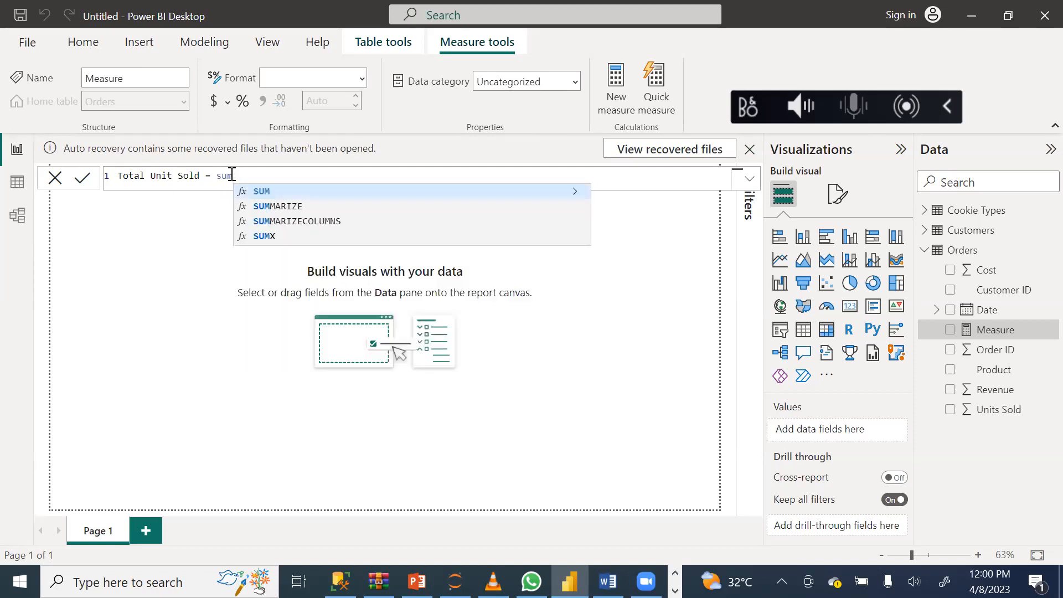
click(269, 194)
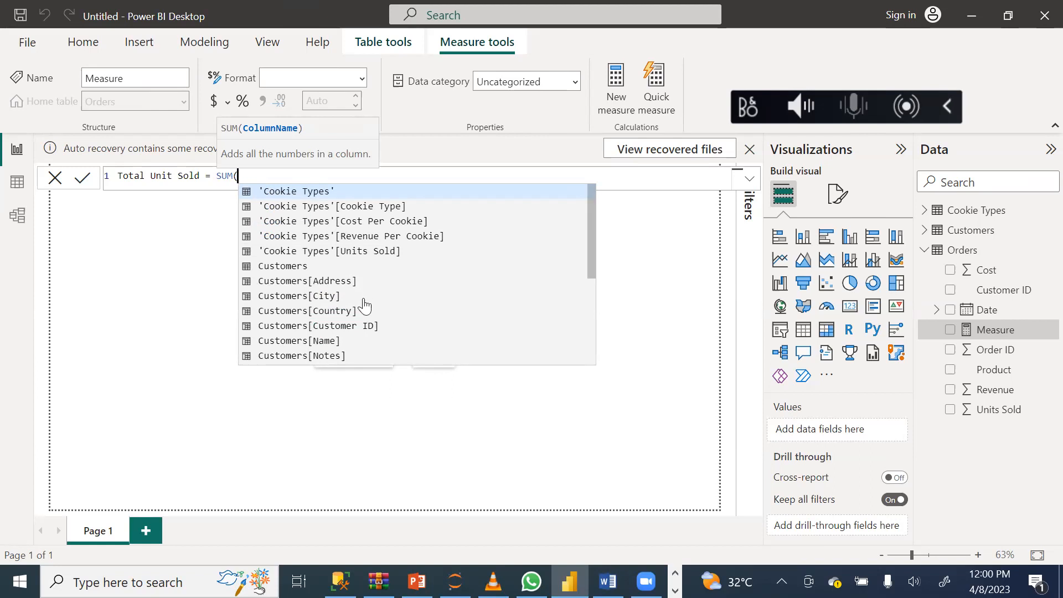
drag(590, 205, 589, 303)
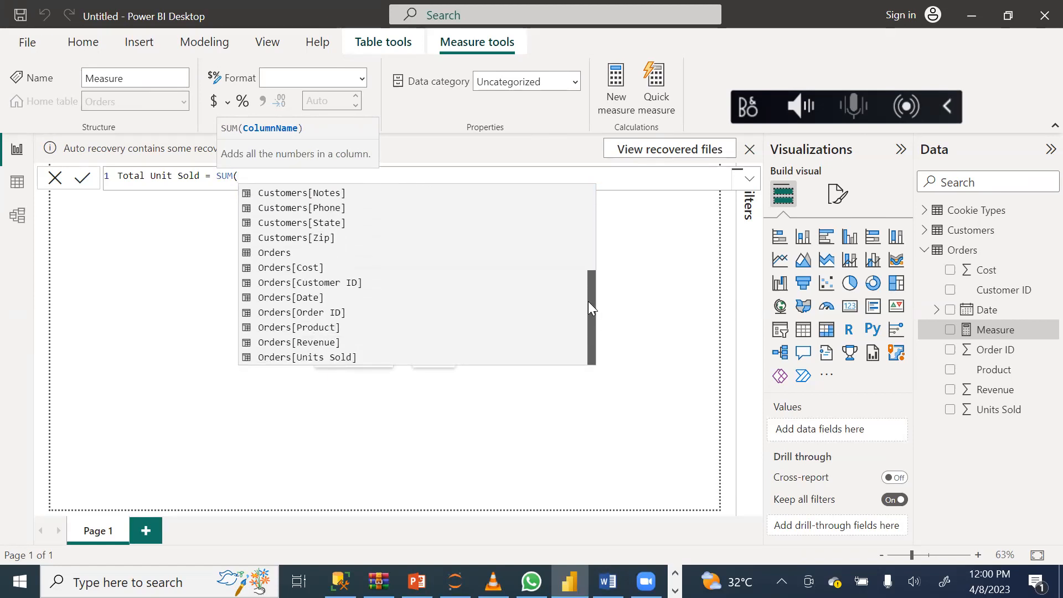
click(282, 360)
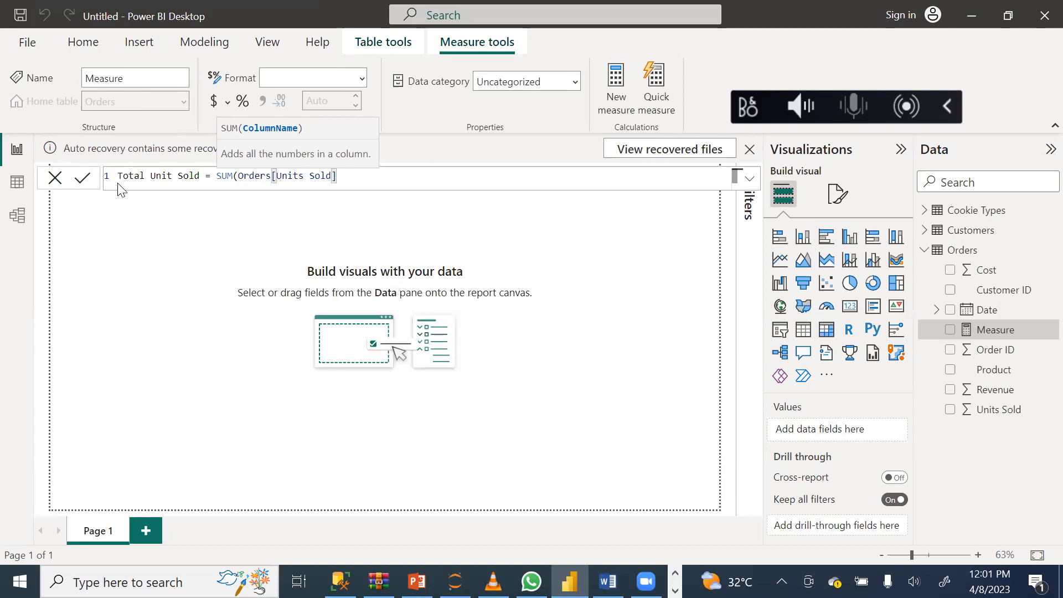
click(83, 182)
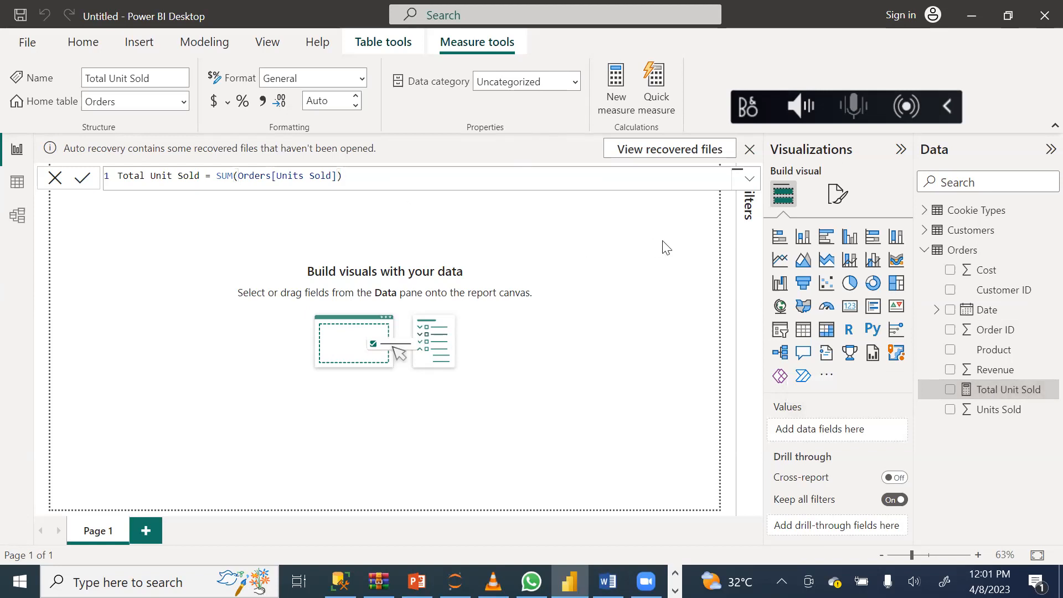
click(649, 271)
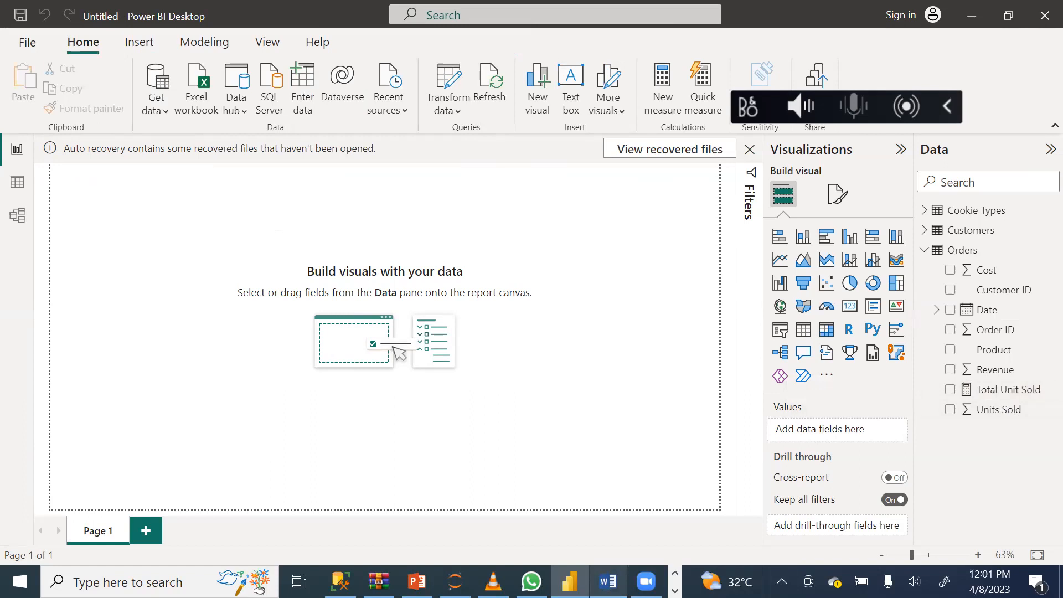
Look up the next topic in the Word outline PowerBI Dax[1] and return to the Power BI report.
click(608, 582)
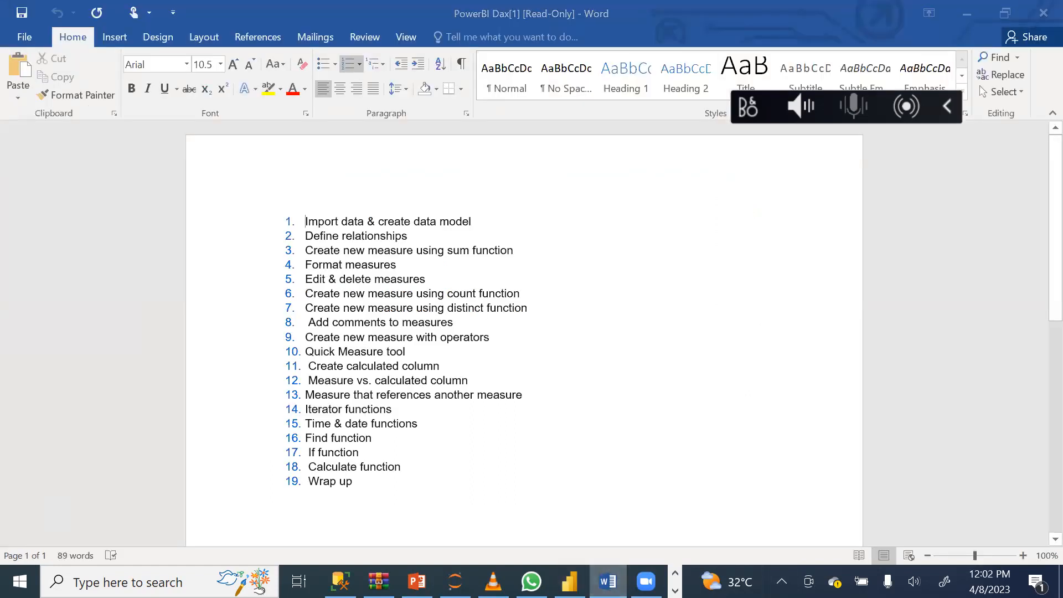
click(570, 581)
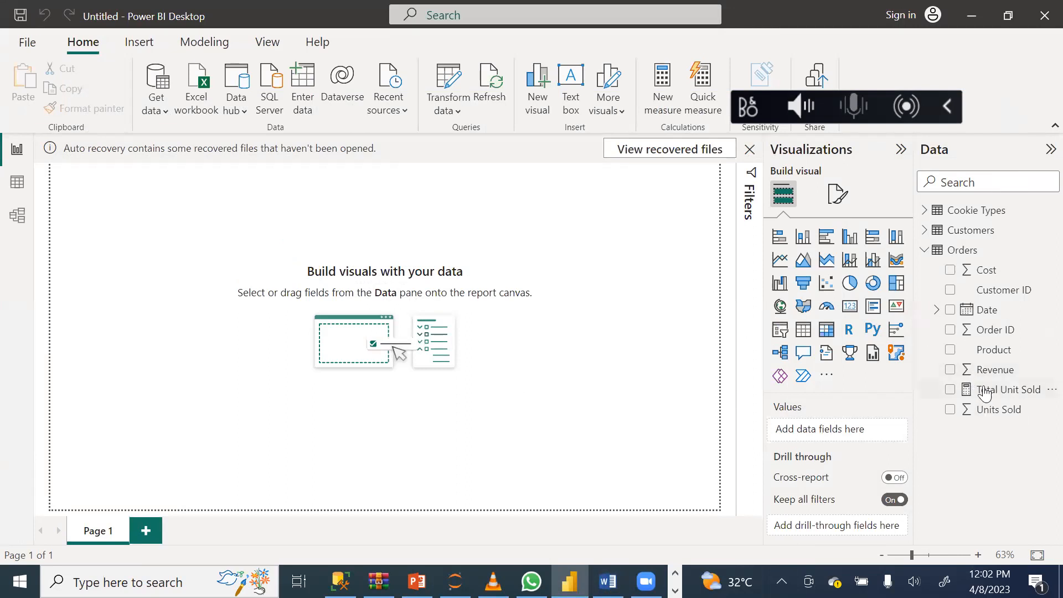
Try the Total Unit Sold measure in a column chart on the report page, and delete the chart.
click(950, 390)
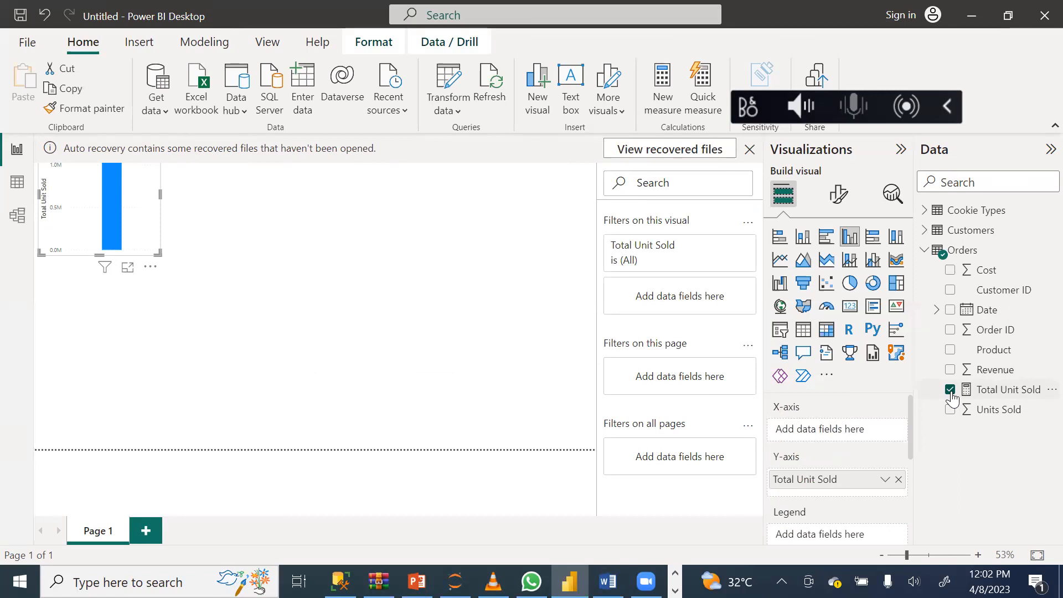
click(951, 390)
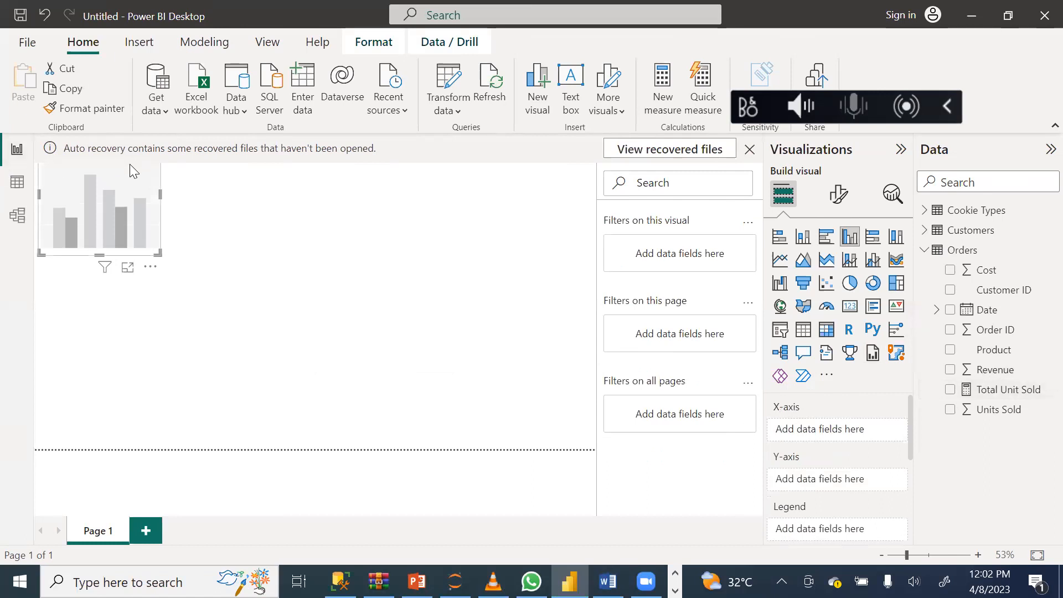
key(Delete)
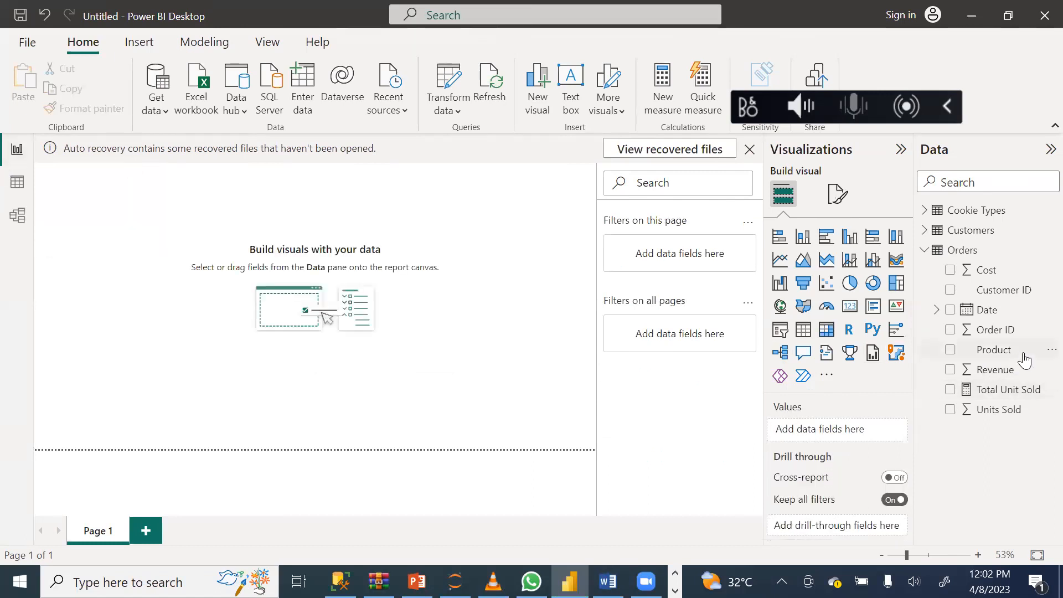
Open the Total Unit Sold measure in the Orders table with its name ready for editing.
double_click(1005, 390)
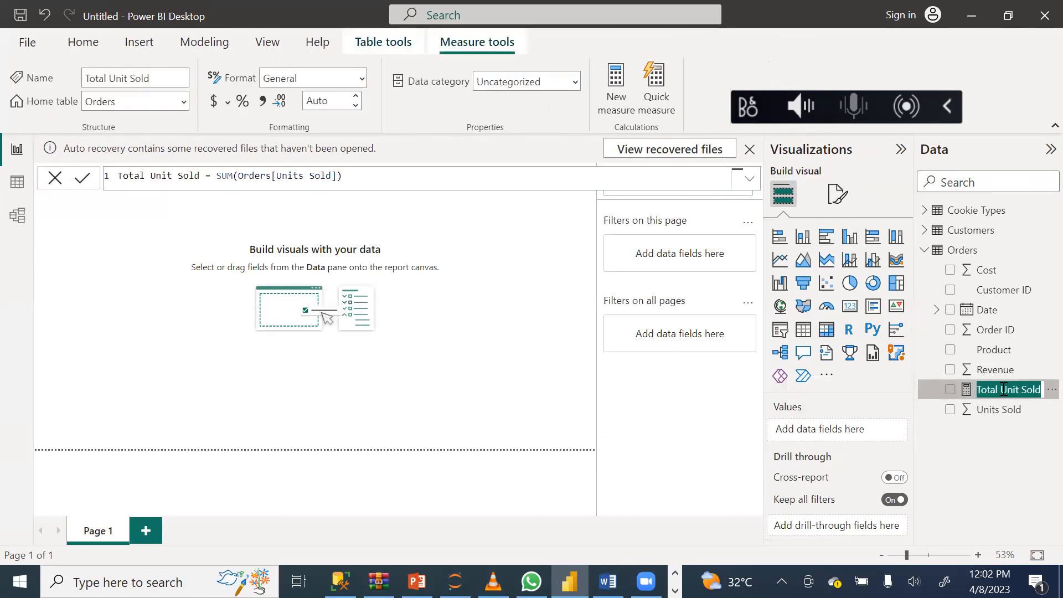
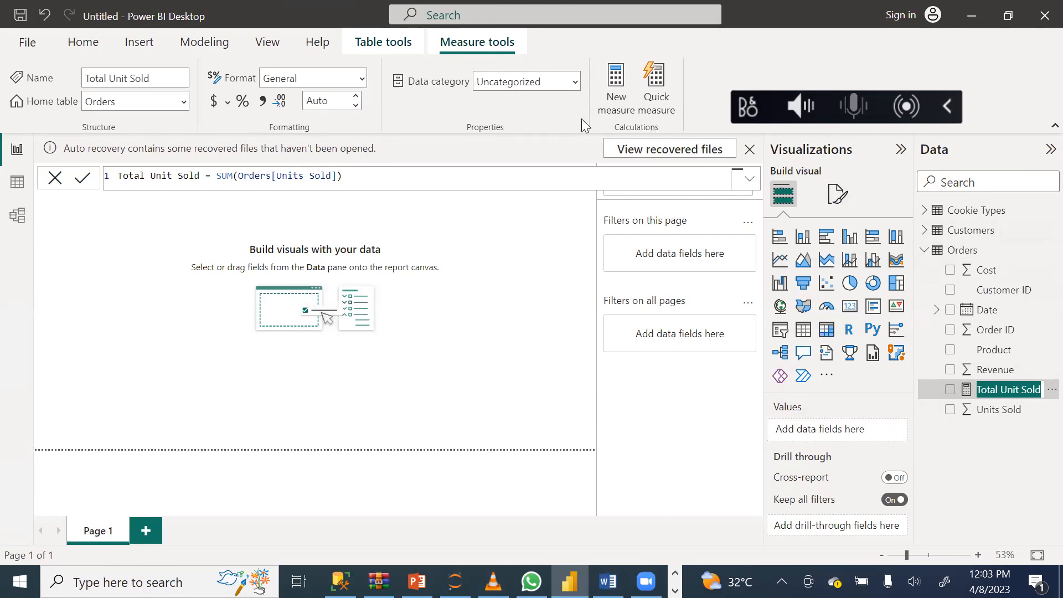
Format the Total Unit Sold measure with 0 decimal places and a thousands separator.
click(171, 35)
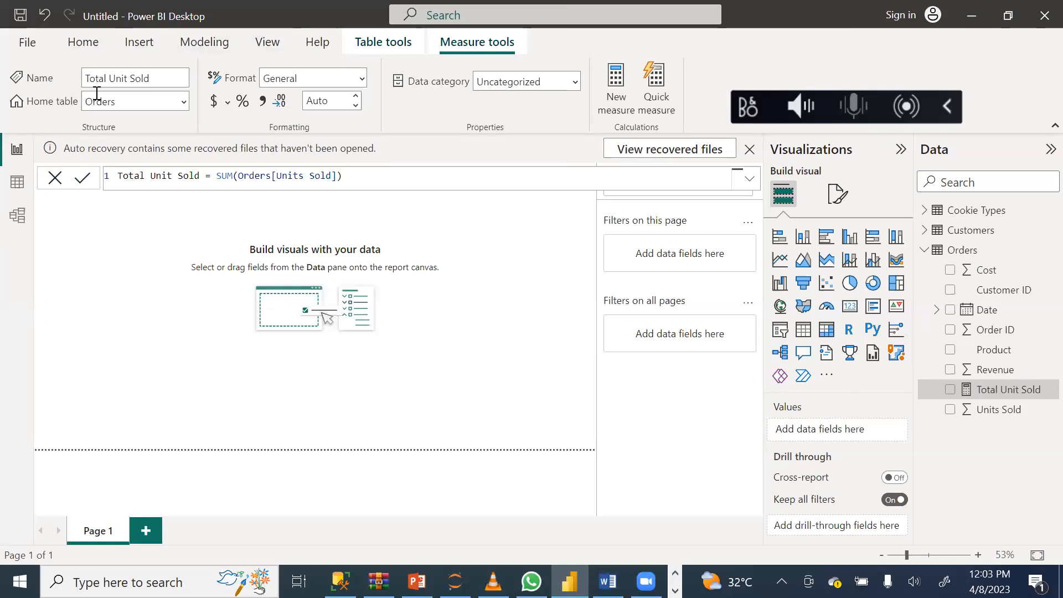
click(356, 105)
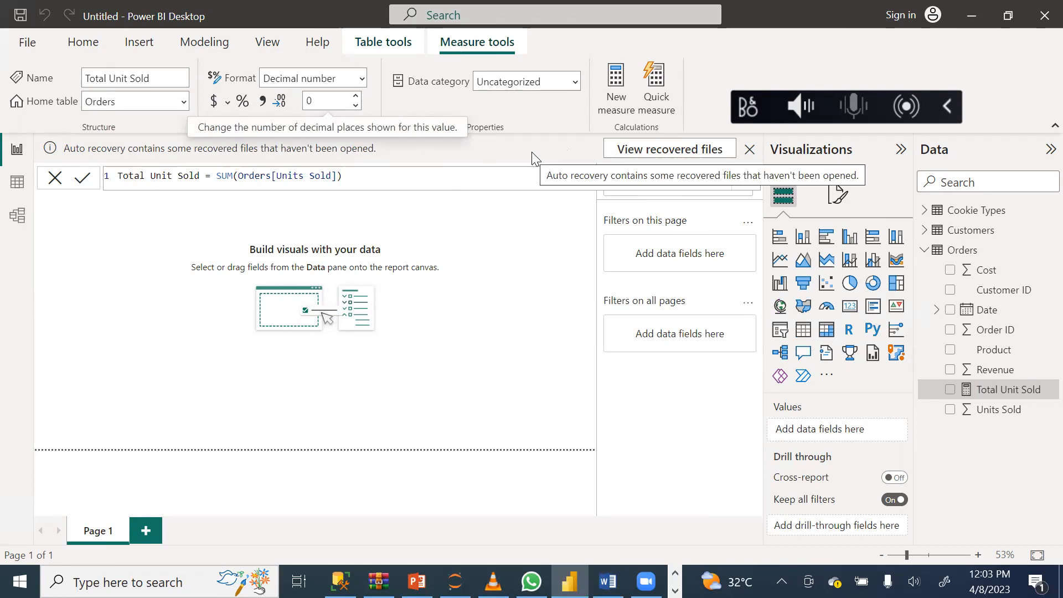
click(265, 105)
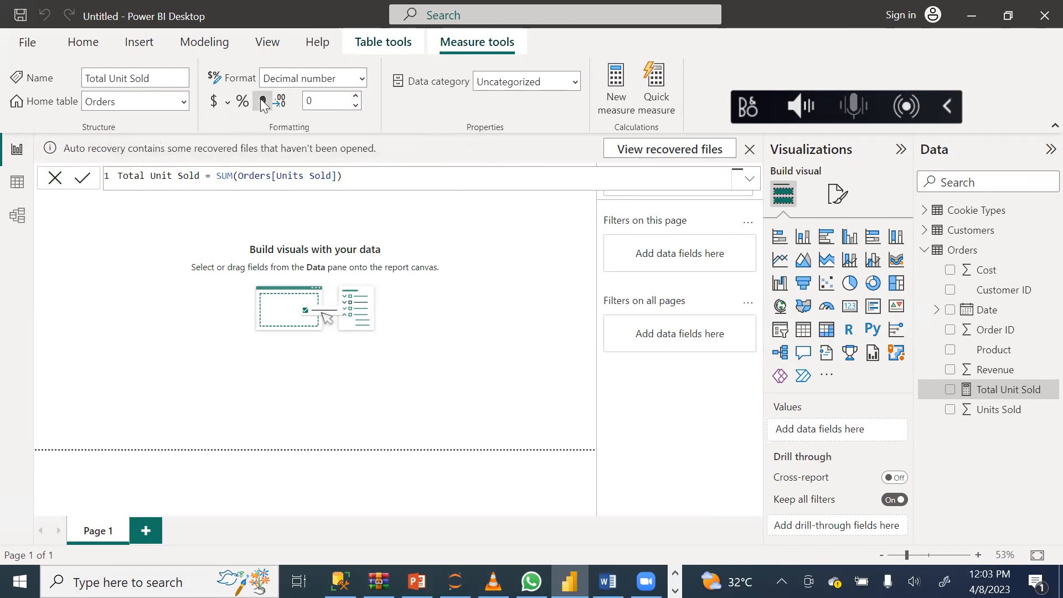
click(264, 103)
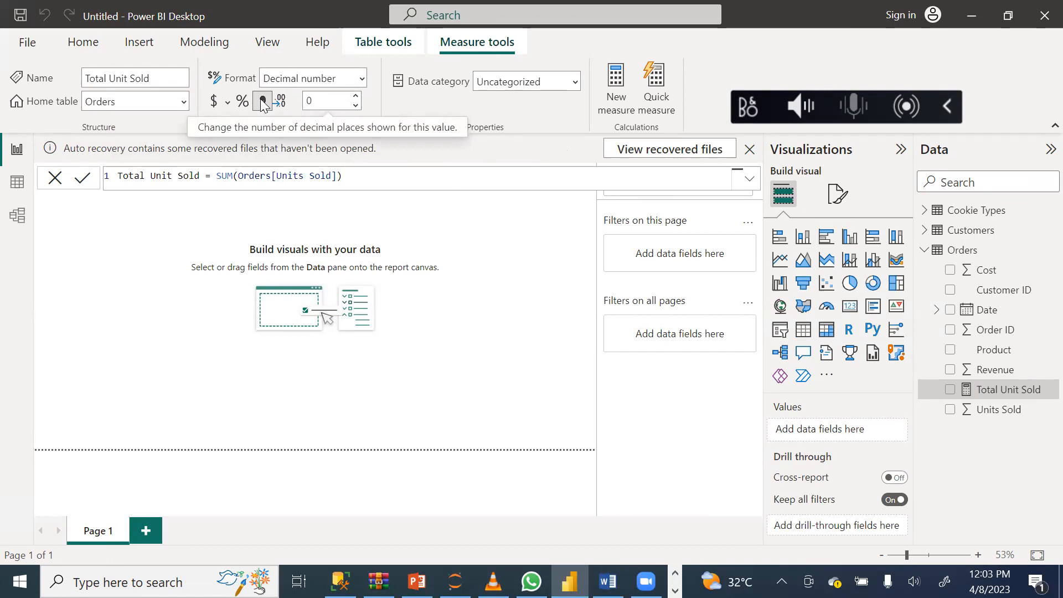
click(262, 102)
click(262, 102)
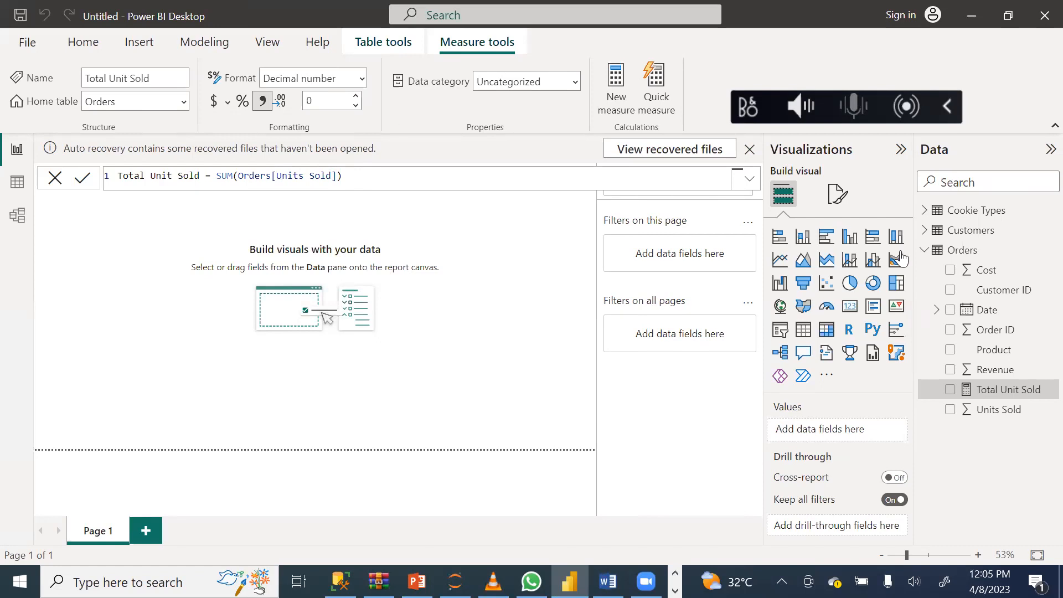
Import Table3 from the Orders Excel workbook in the Downloads folder and load it into the model.
click(1044, 216)
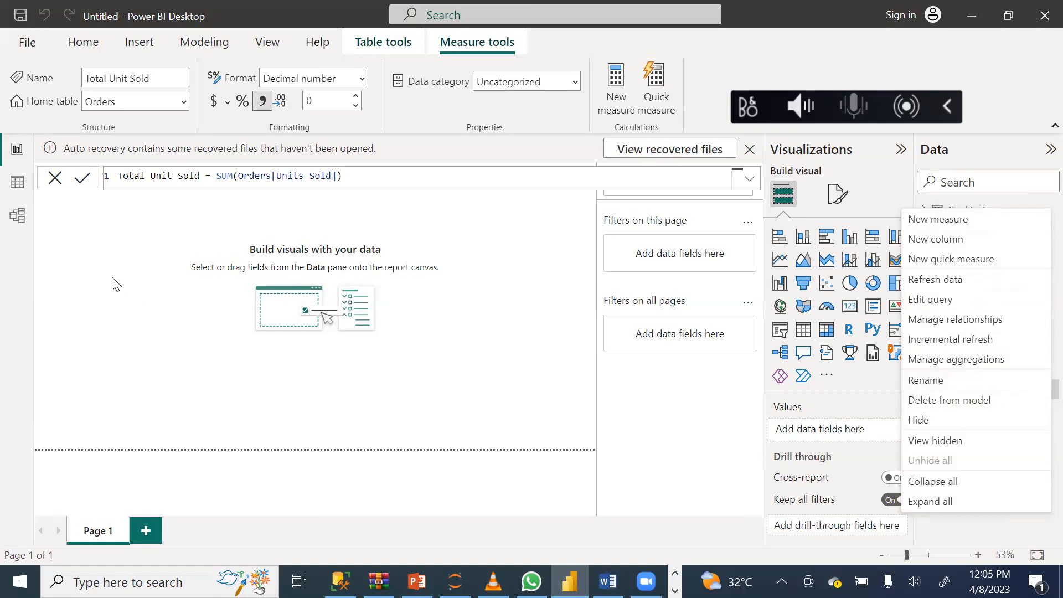
click(77, 47)
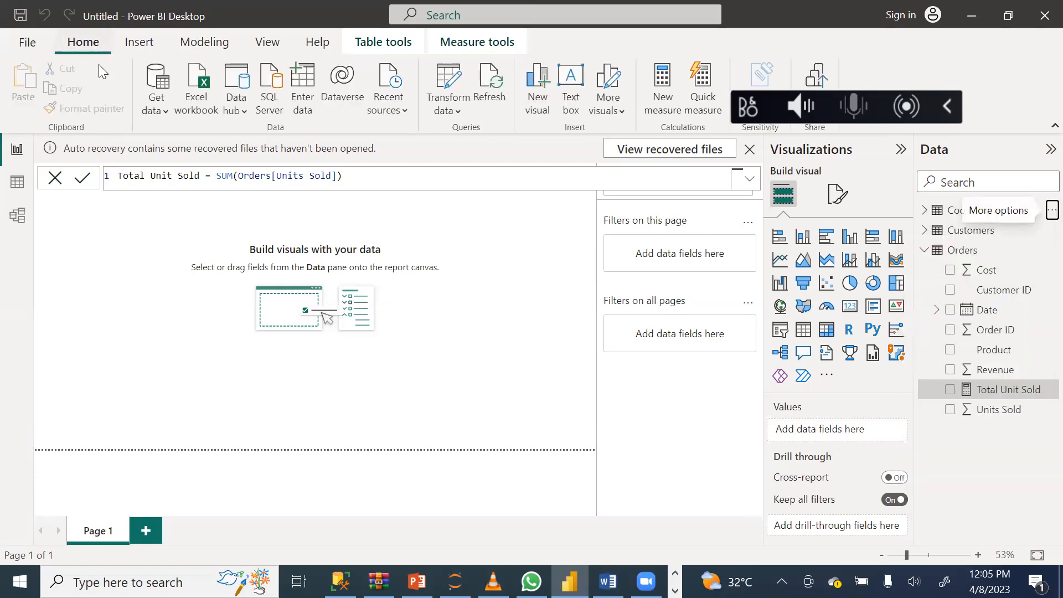
click(201, 110)
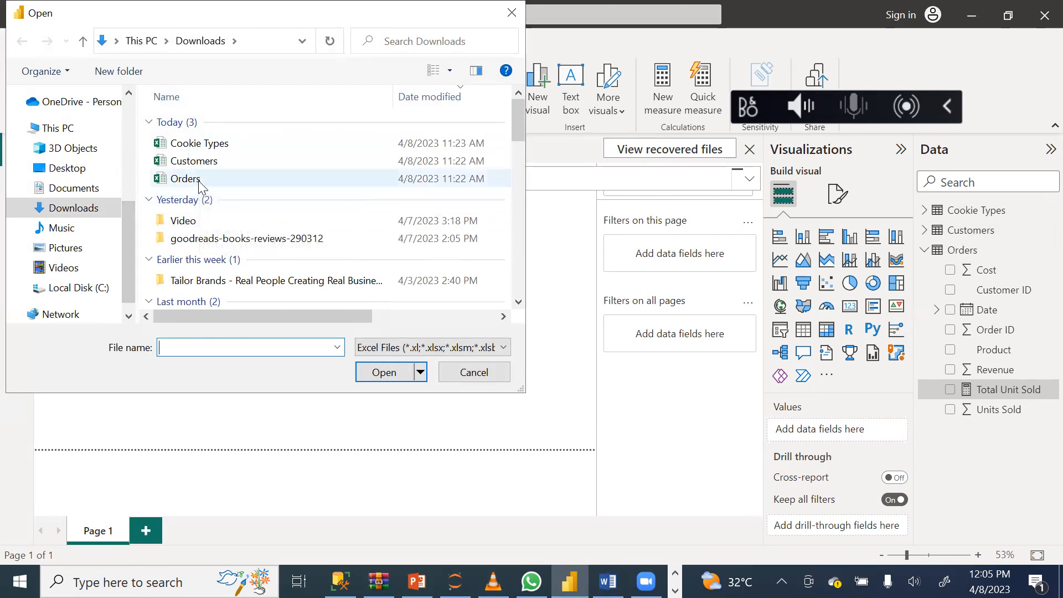
click(199, 184)
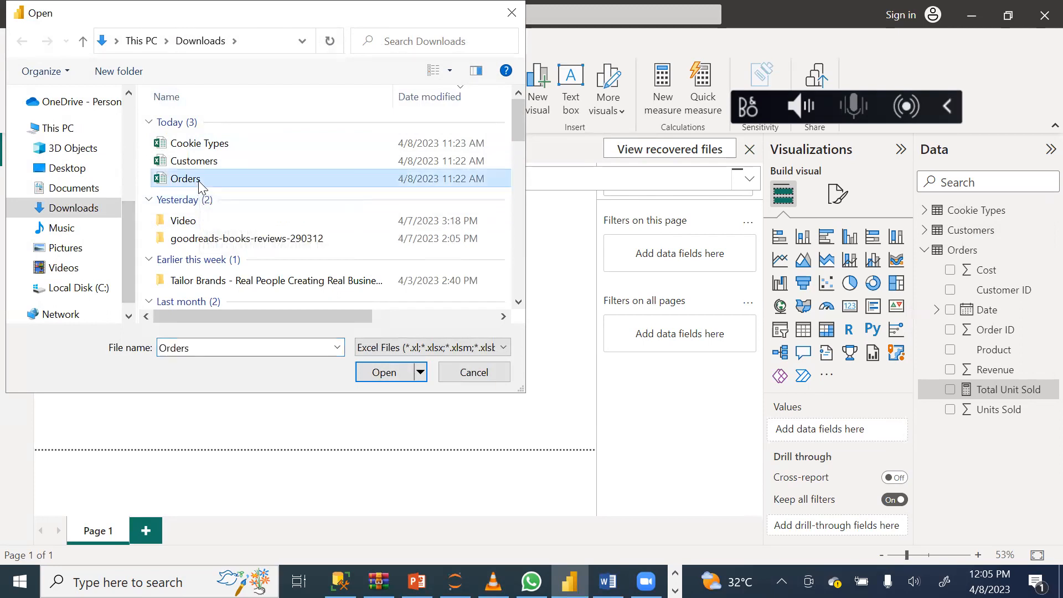
click(389, 376)
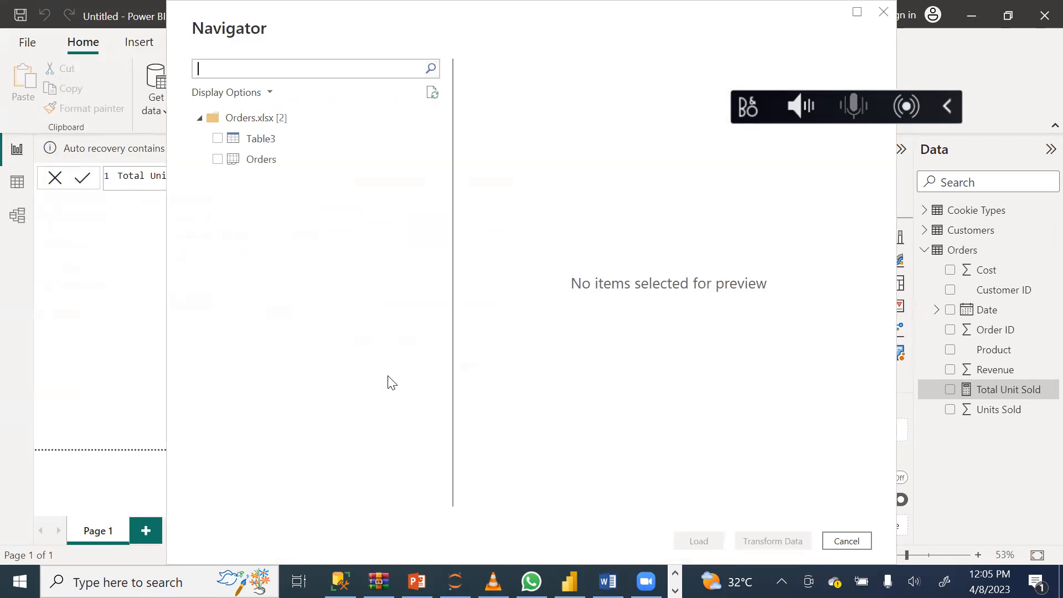
click(217, 140)
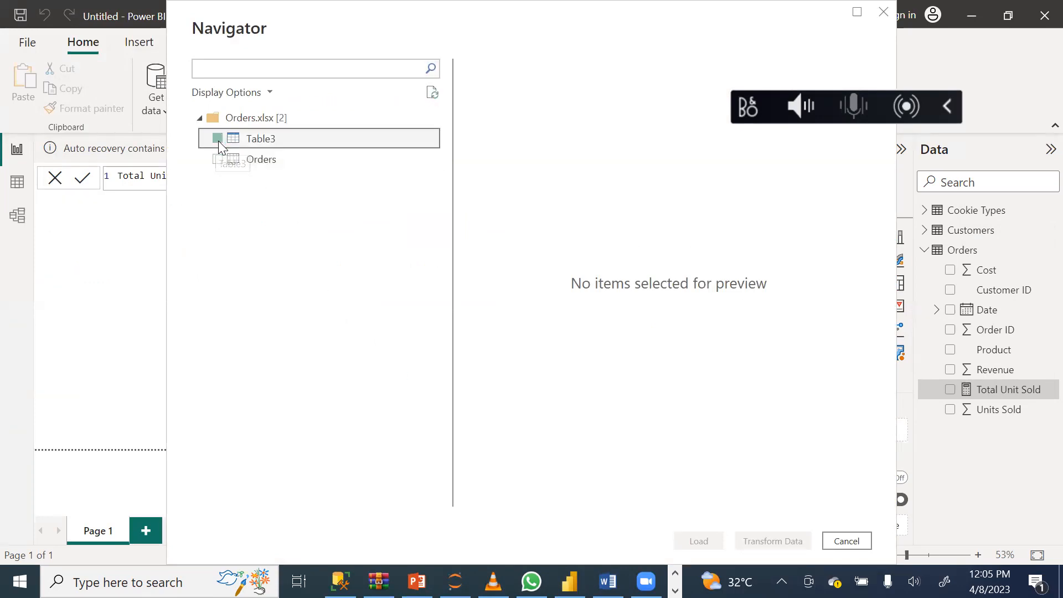
click(687, 540)
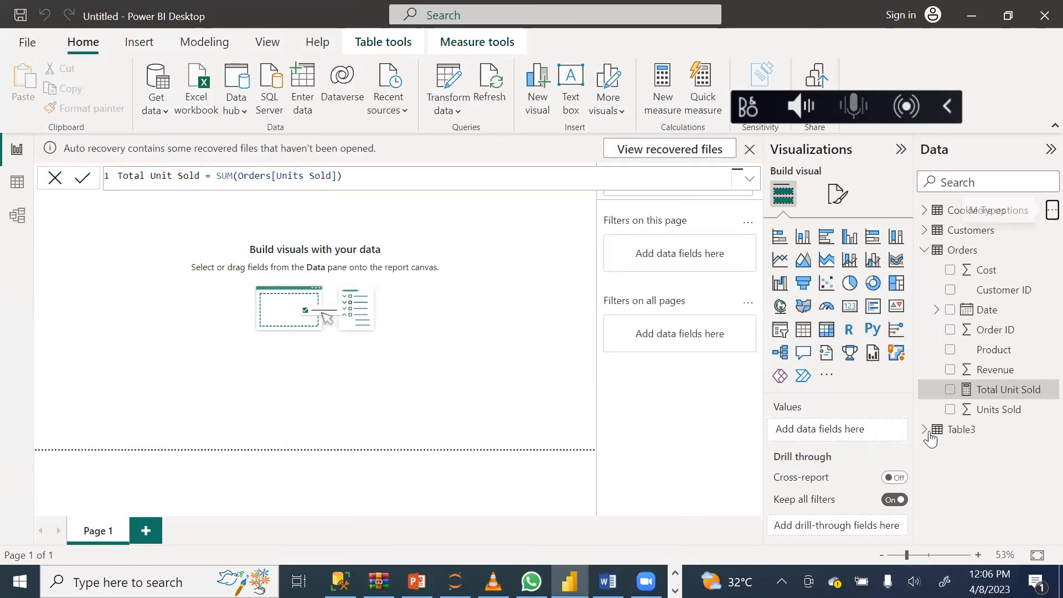
Delete Table3 from the model and confirm the deletion.
click(1042, 430)
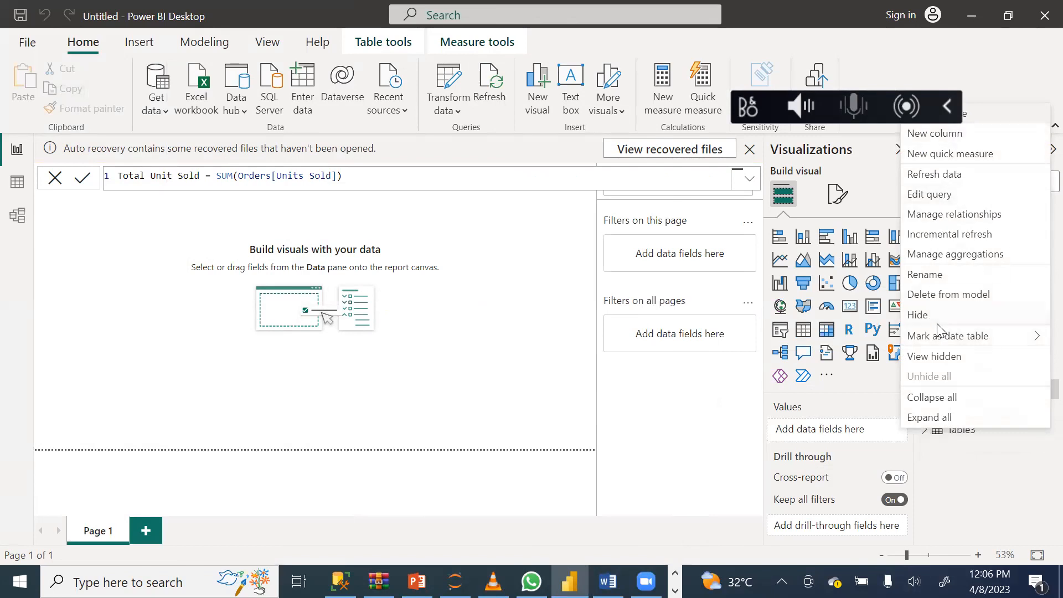
click(990, 295)
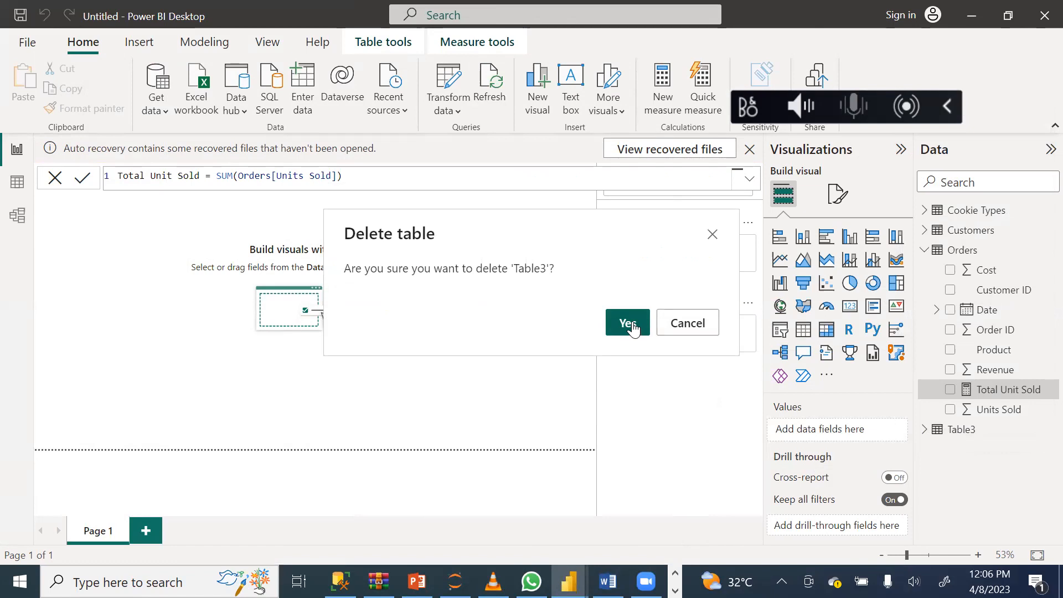
click(629, 323)
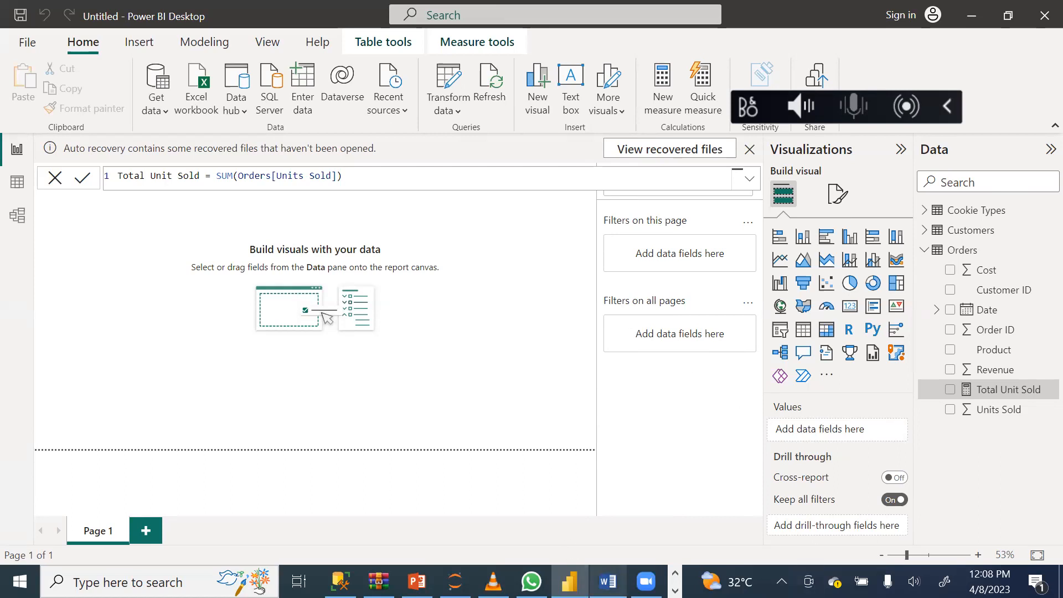
Switch to the Word outline PowerBI Dax[1] to check the next topic, and return to the Power BI report.
mouse_move(607, 581)
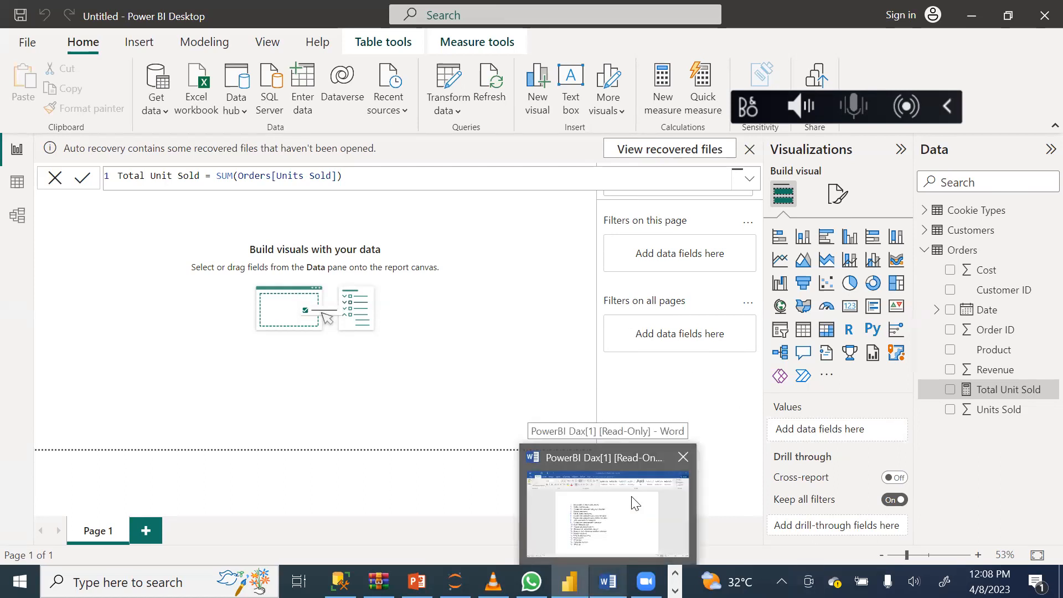
click(636, 505)
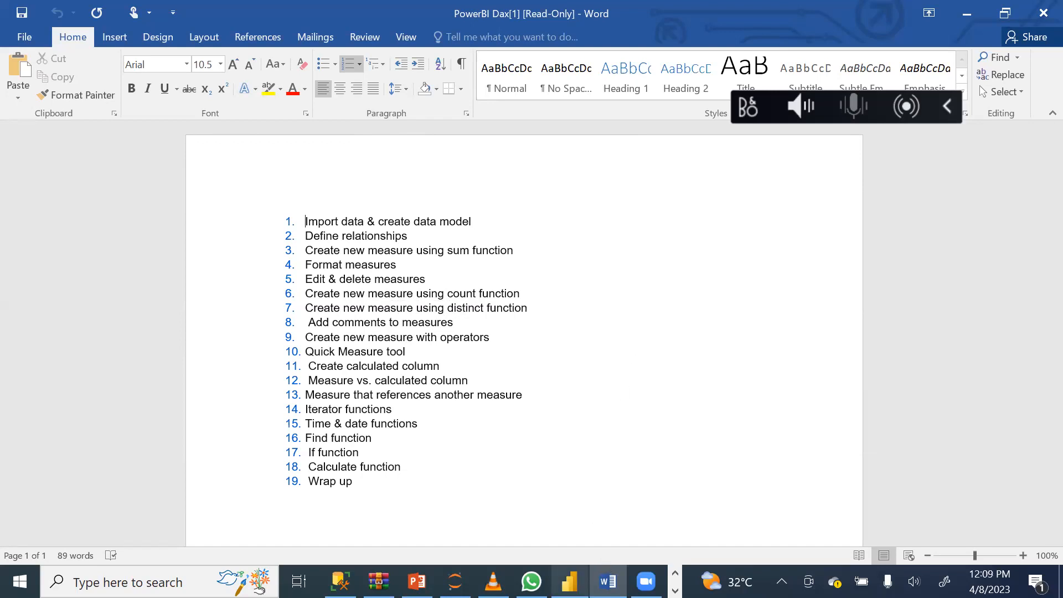
mouse_move(570, 582)
click(557, 493)
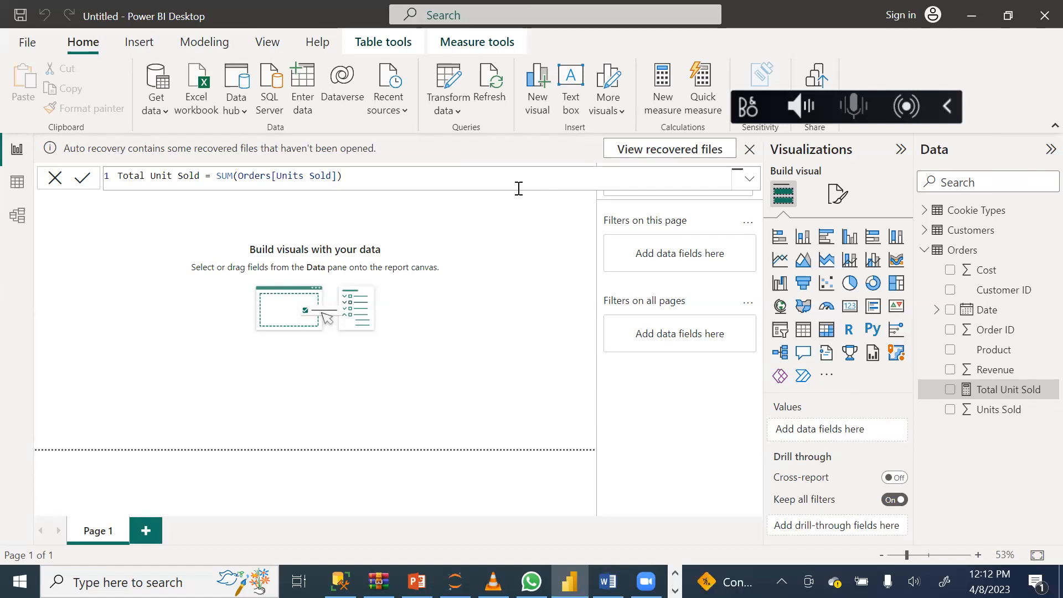
Create a new measure in the Orders table and replace its default name with Total Order in the formula.
click(661, 108)
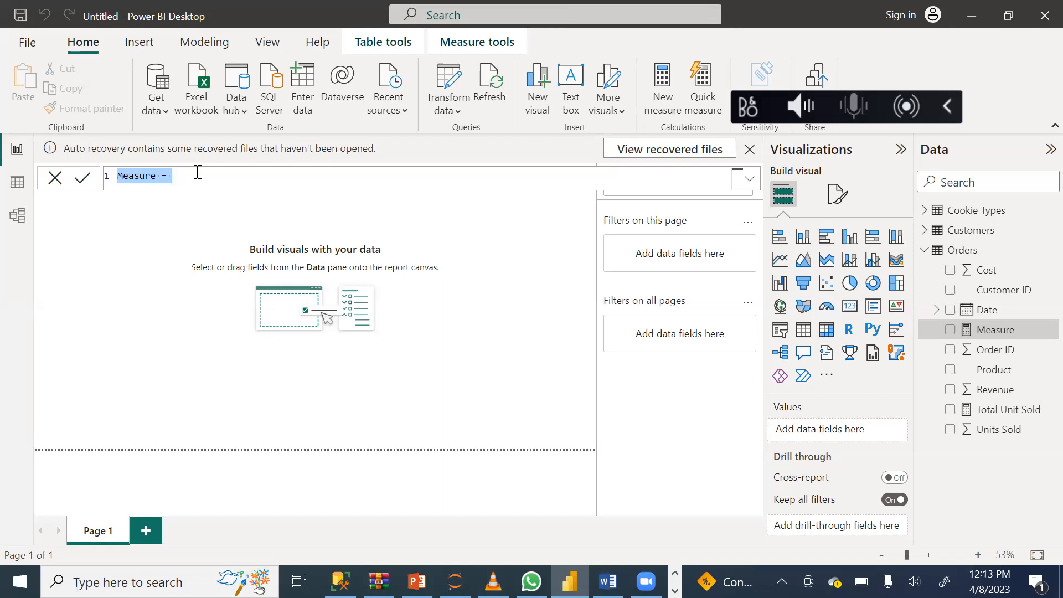
click(161, 175)
key(BackSpace)
key(BackSpace)
key(BackSpace)
key(BackSpace)
key(BackSpace)
key(BackSpace)
key(BackSpace)
key(BackSpace)
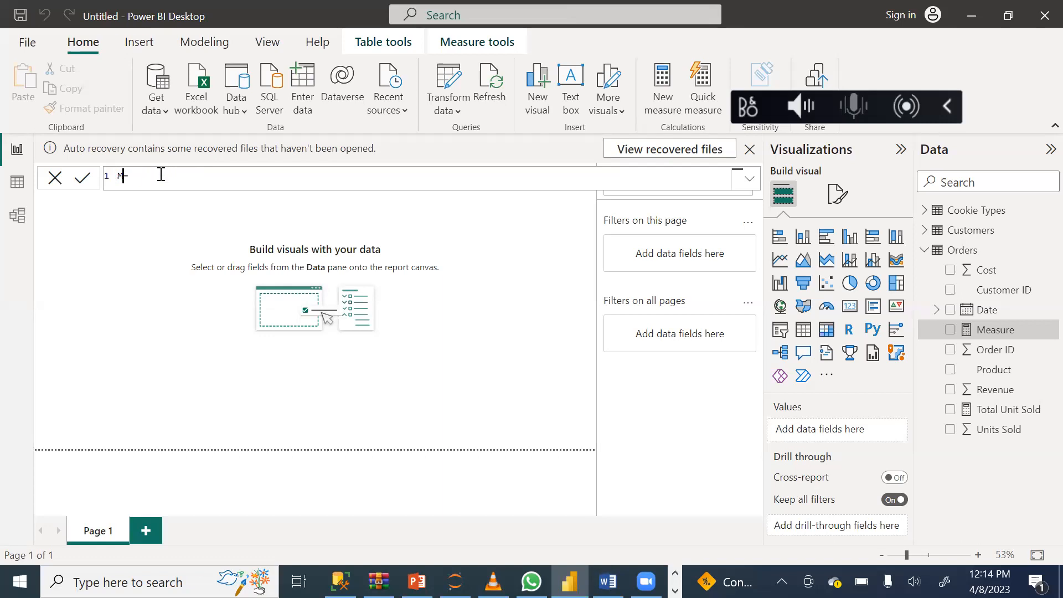
text(Total Order)
Define the Total Order measure as COUNTROWS(Orders) and commit the formula.
key(End)
text(c)
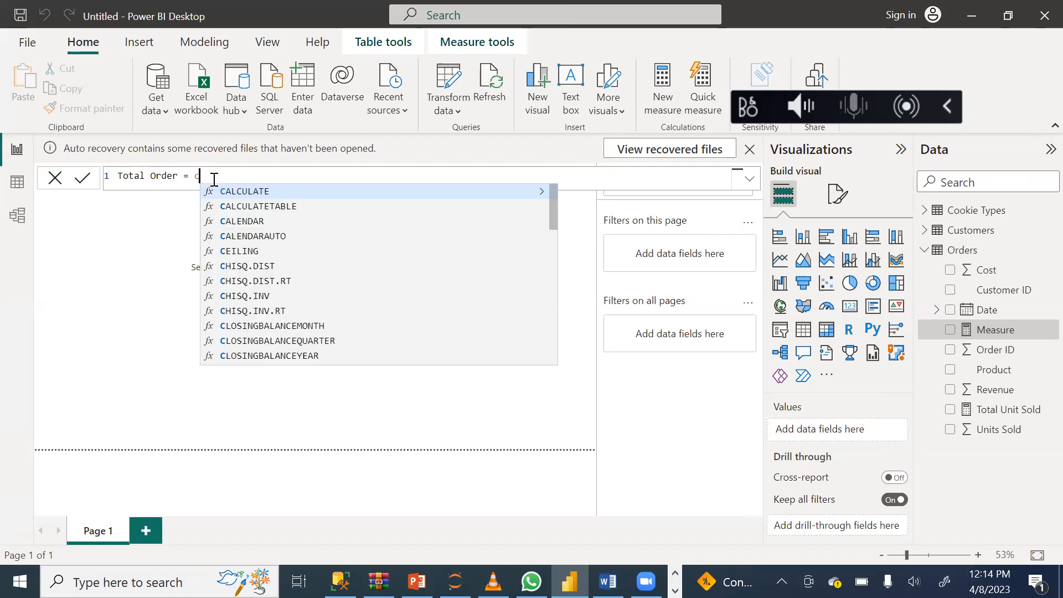
text(ount)
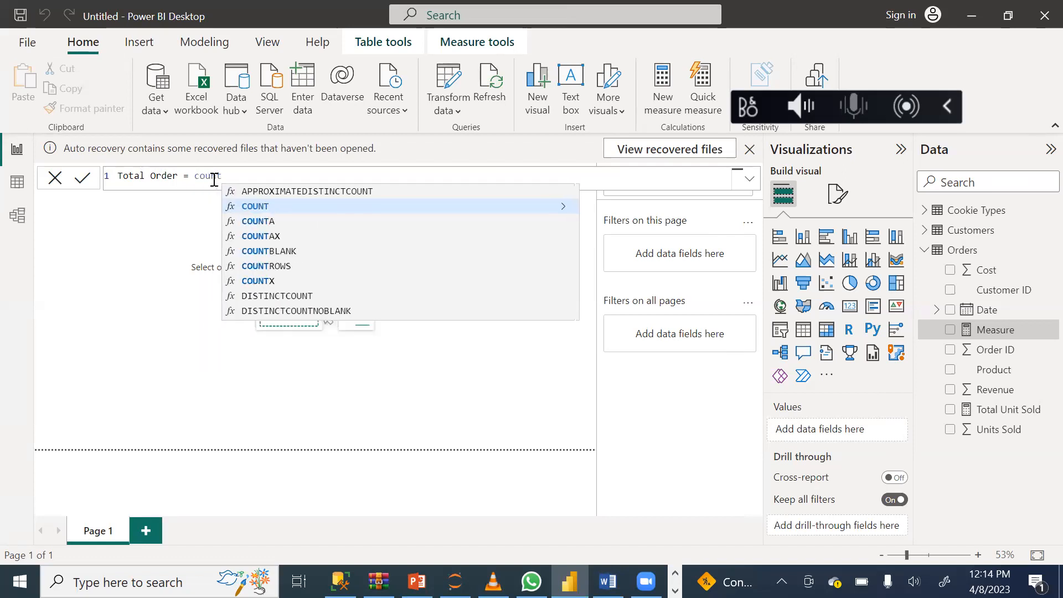
click(264, 207)
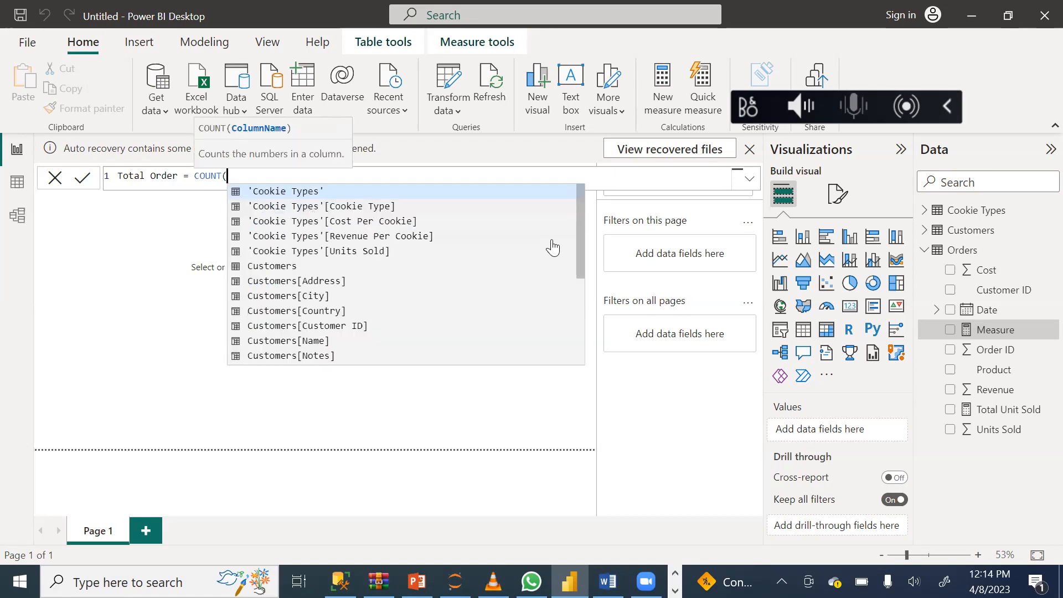
key(BackSpace)
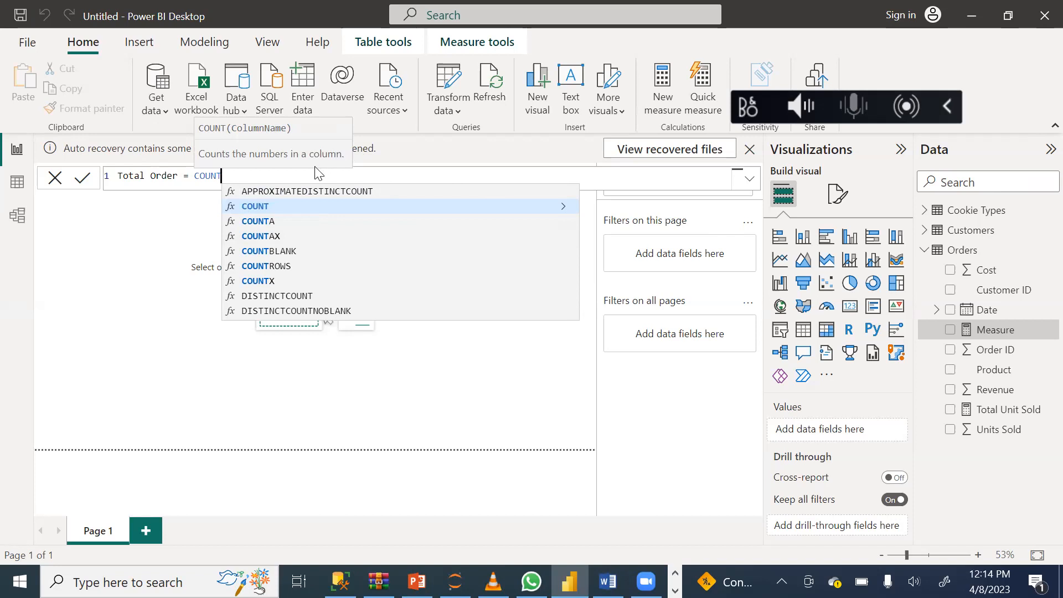
text(r)
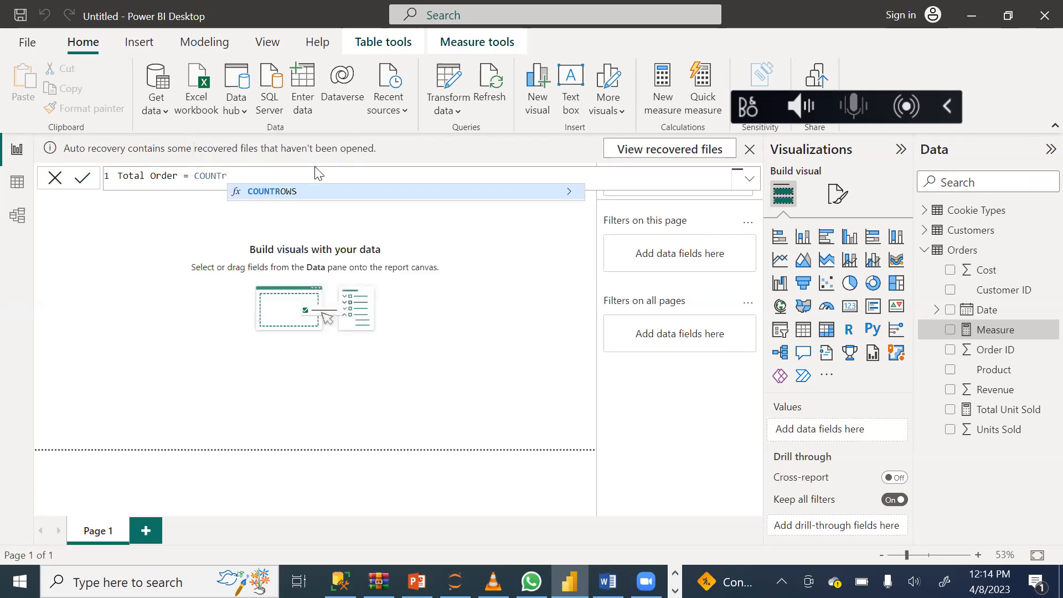
click(274, 191)
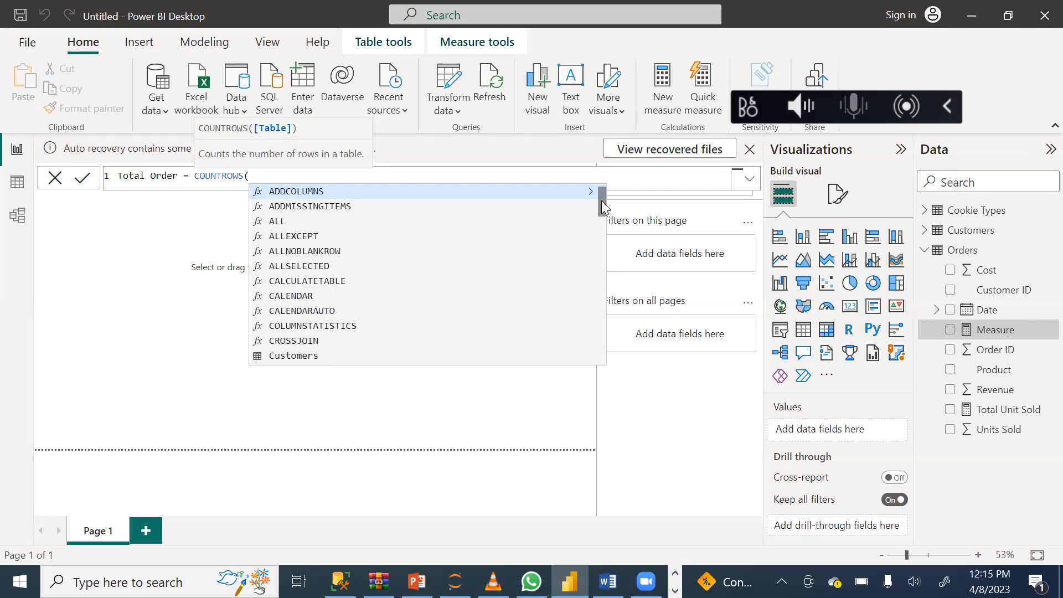
drag(602, 201, 595, 316)
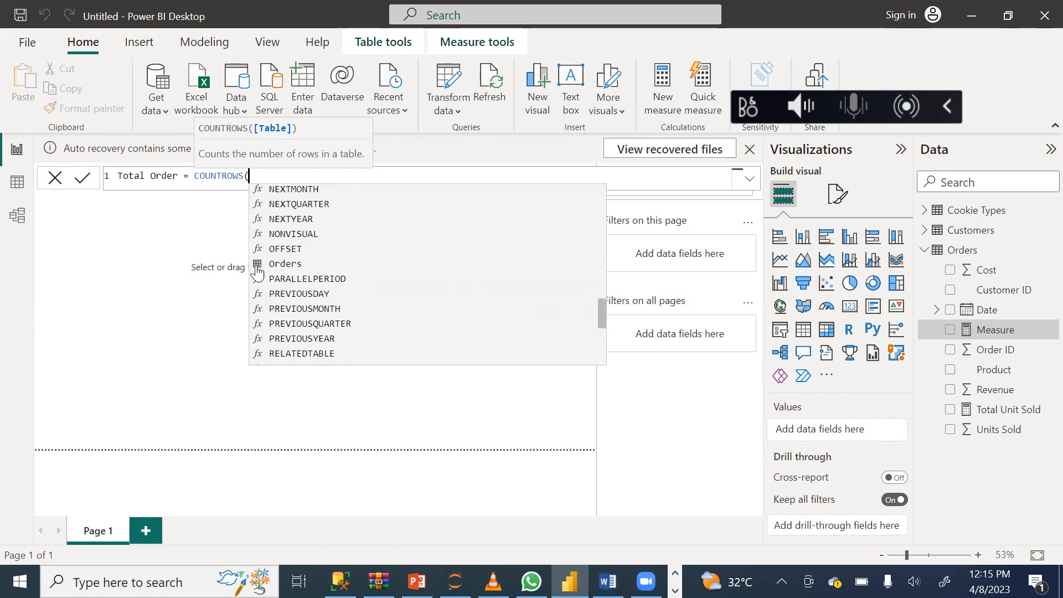
click(294, 269)
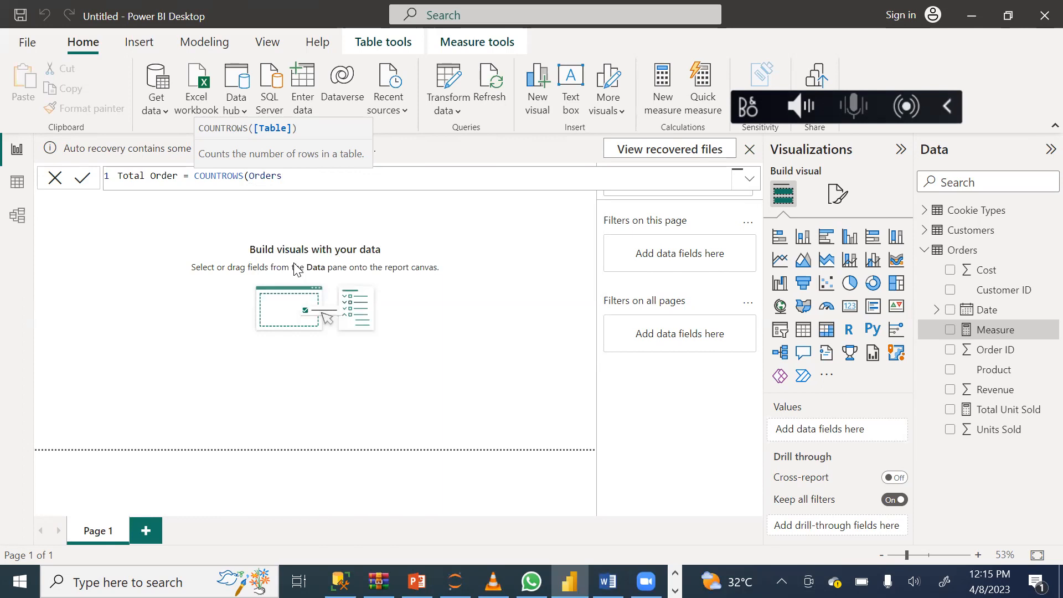
text())
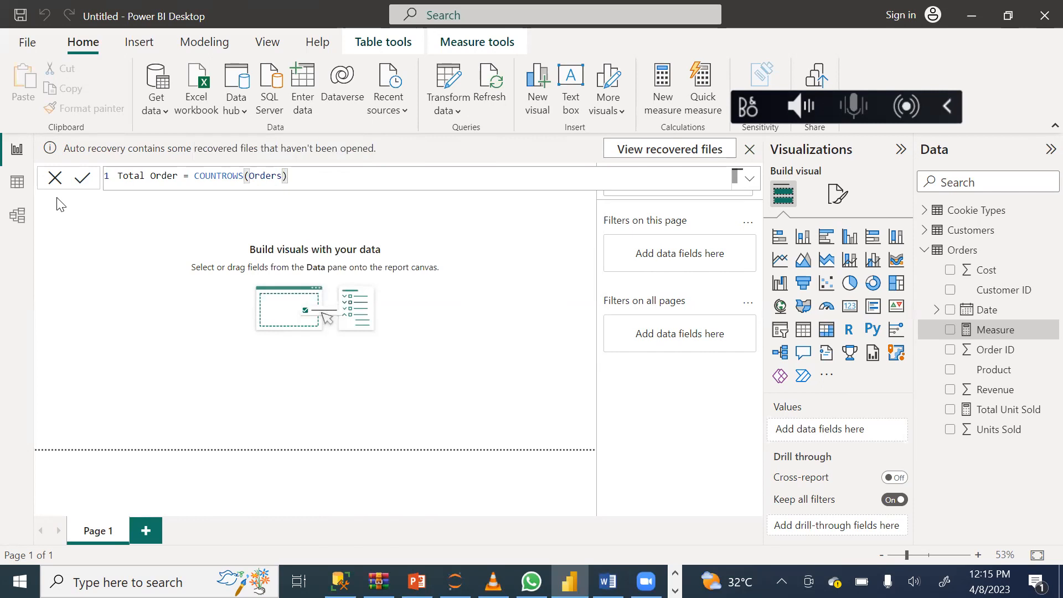
click(83, 183)
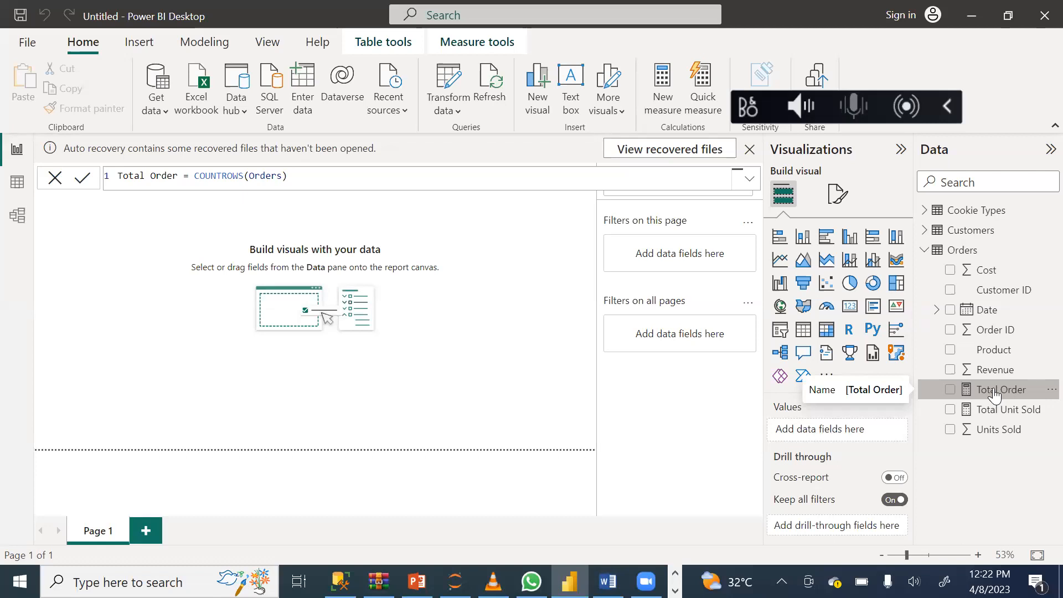
click(549, 369)
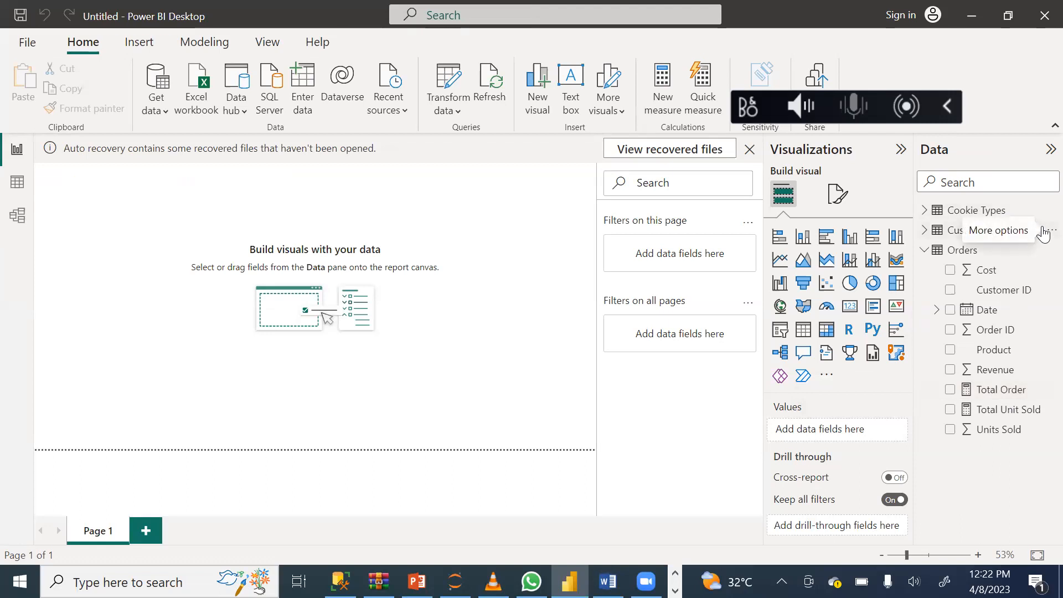
click(1044, 233)
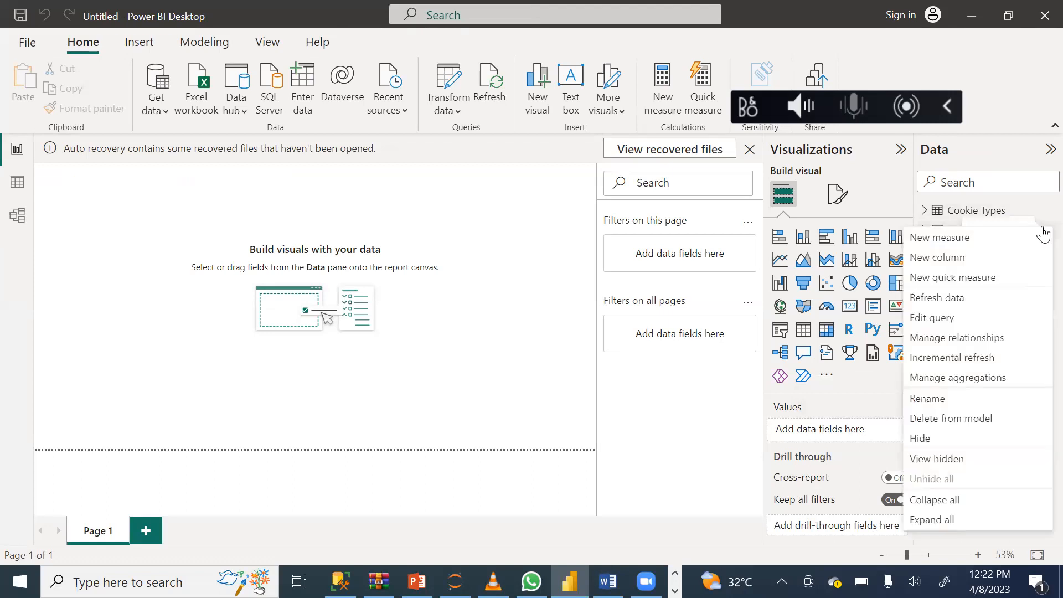
click(934, 243)
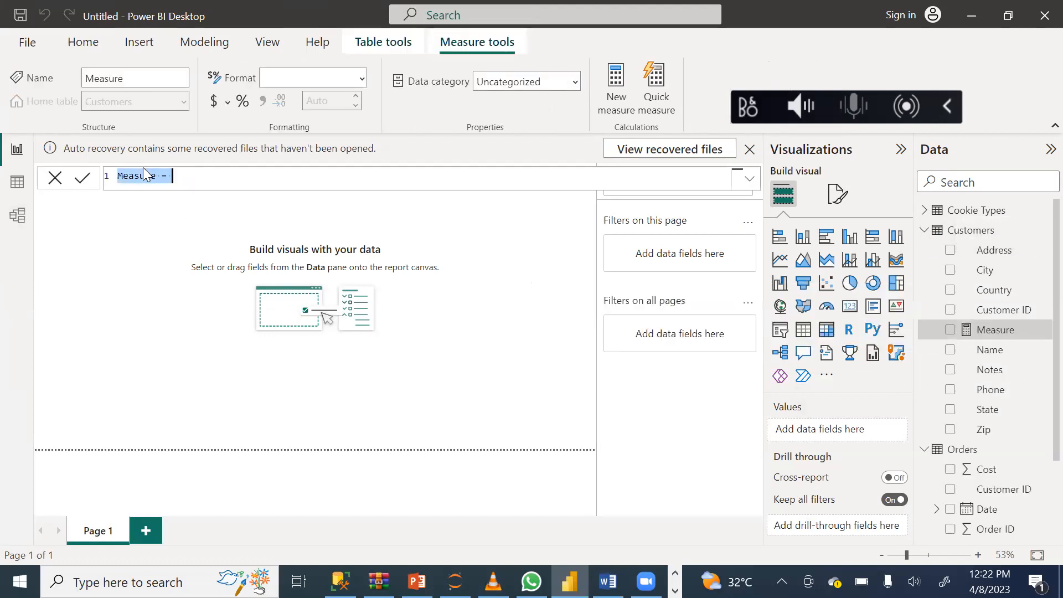
click(157, 176)
key(BackSpace)
key(BackSpace)
key(BackSpace)
key(BackSpace)
key(BackSpace)
key(BackSpace)
key(BackSpace)
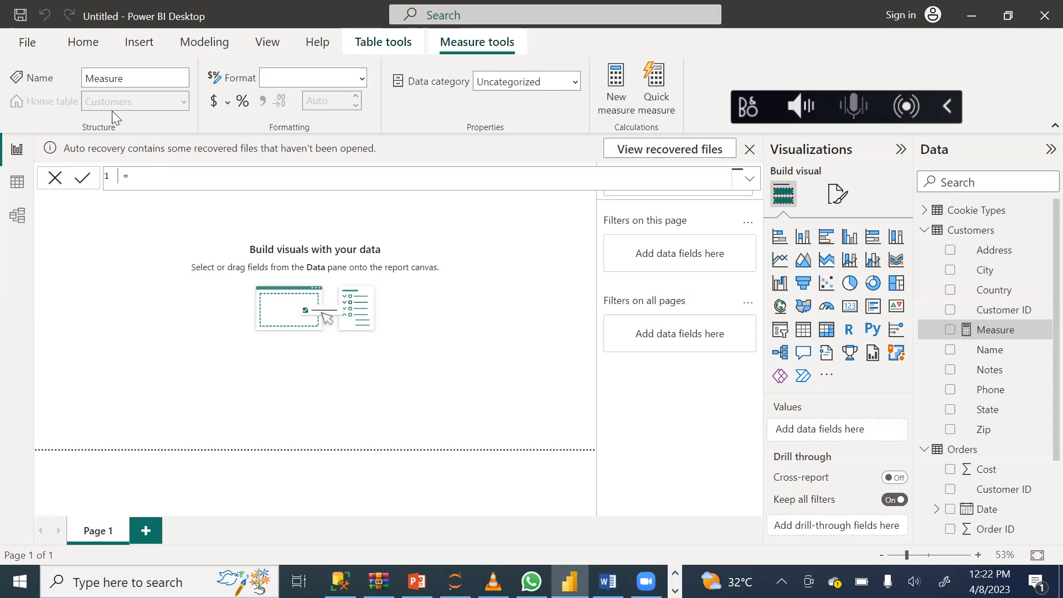
click(57, 178)
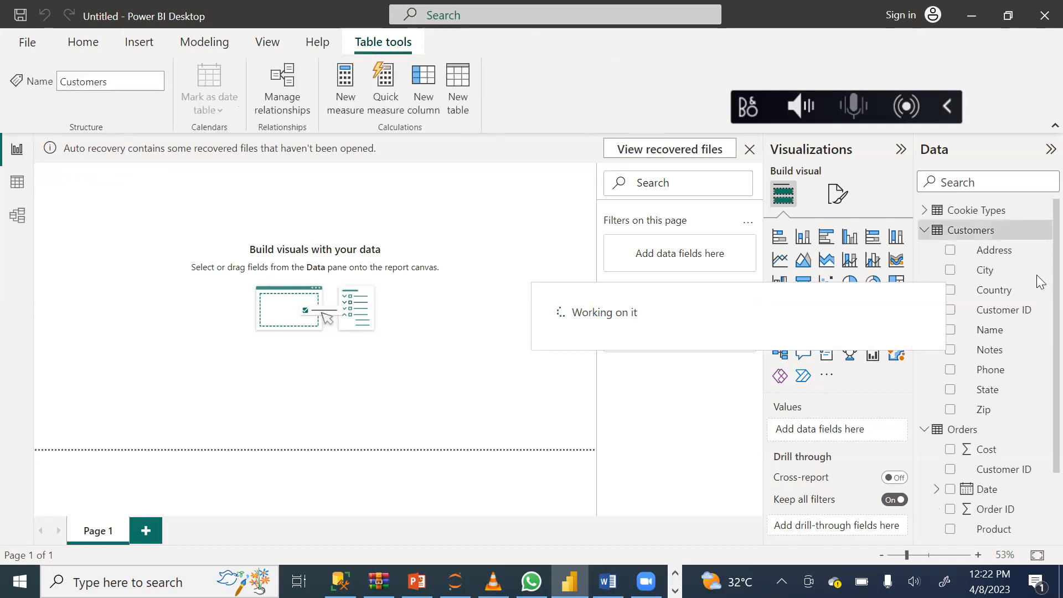
Create a new measure in the Orders table and replace its default name with Total Customer in the formula.
scroll(1041, 294, down, 2)
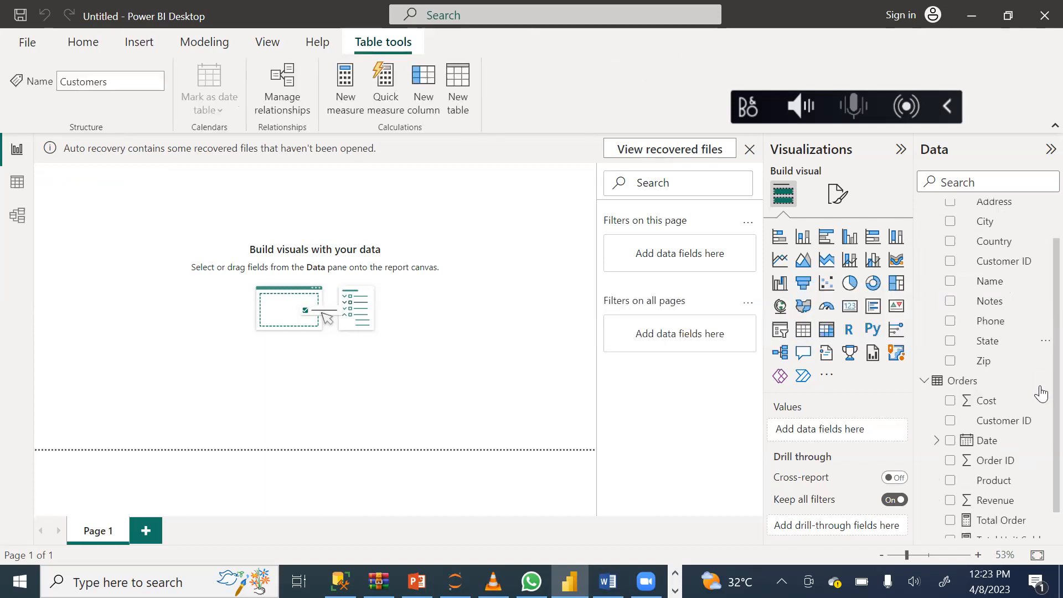
click(1044, 382)
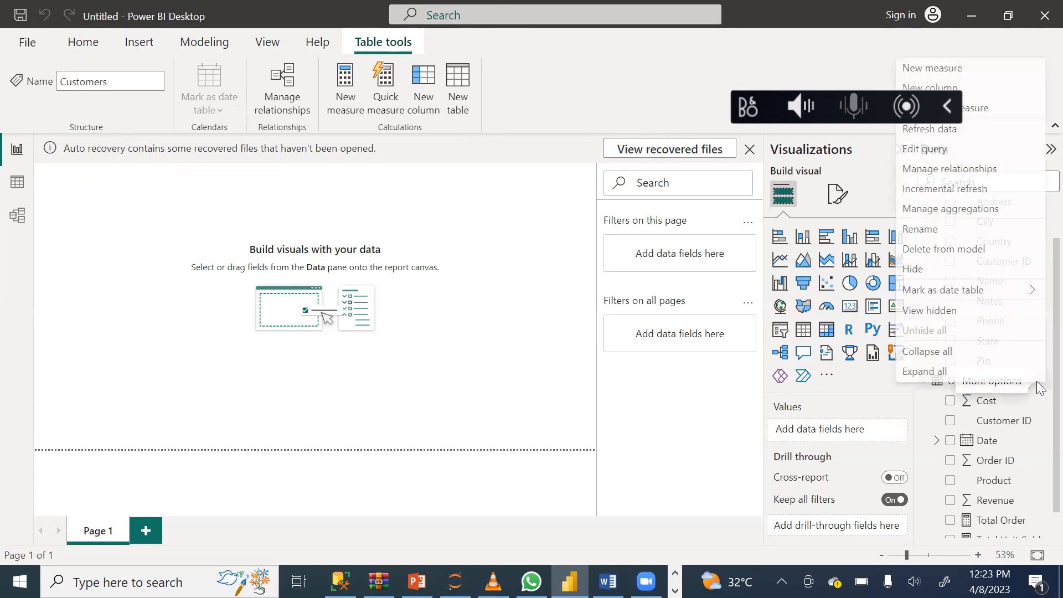
click(954, 73)
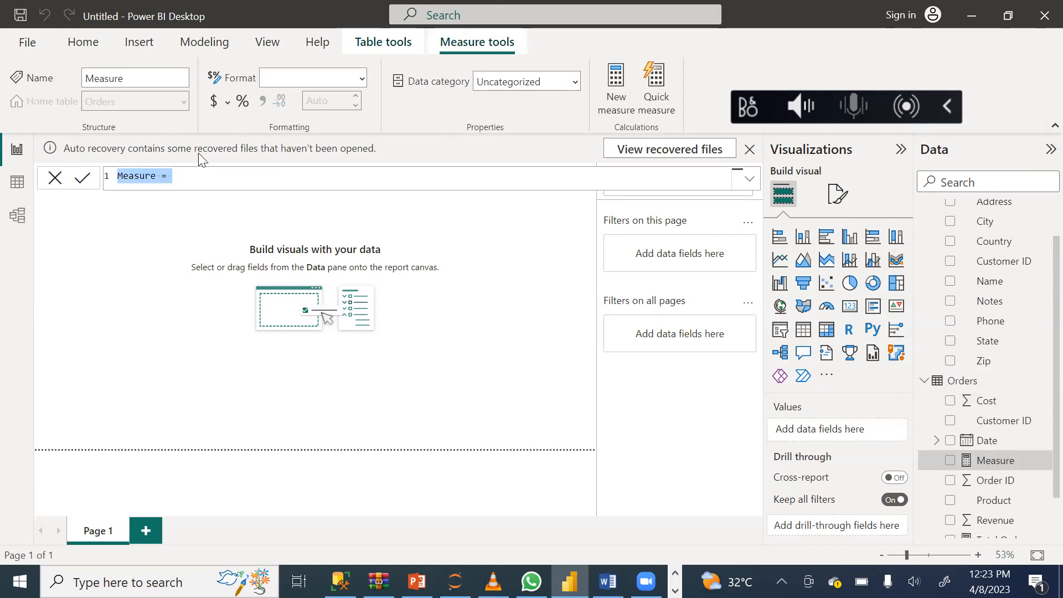
click(157, 175)
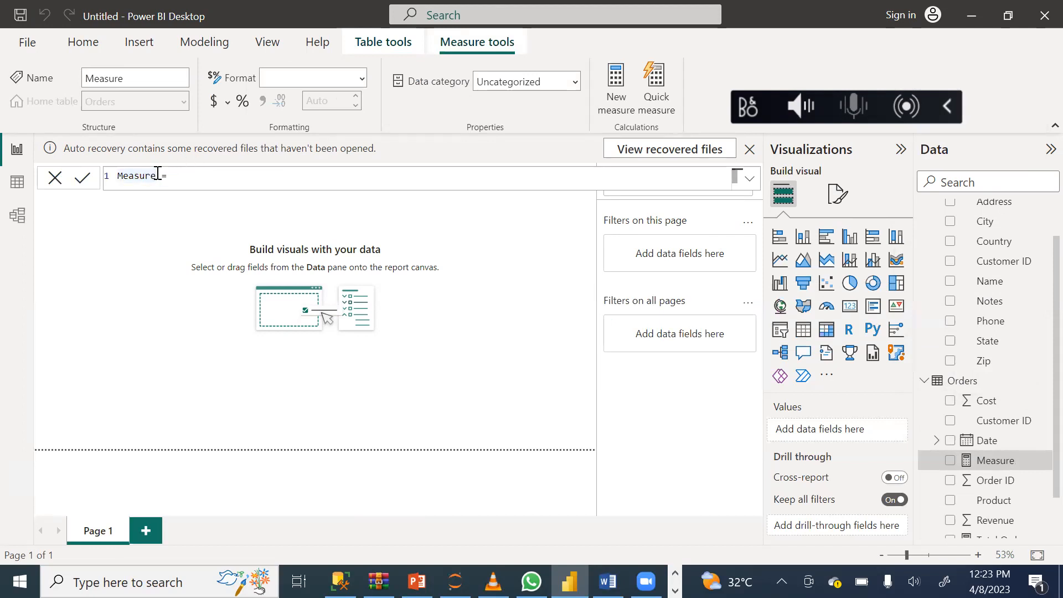
key(BackSpace)
key(BackSpace)
key(BackSpace)
key(BackSpace)
key(BackSpace)
key(BackSpace)
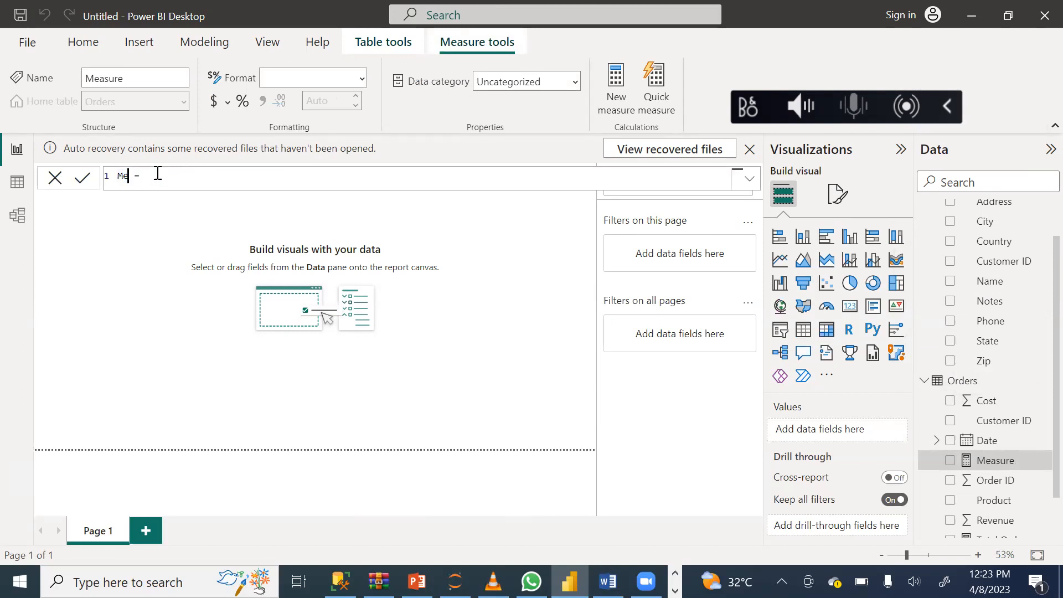
key(BackSpace)
text(T)
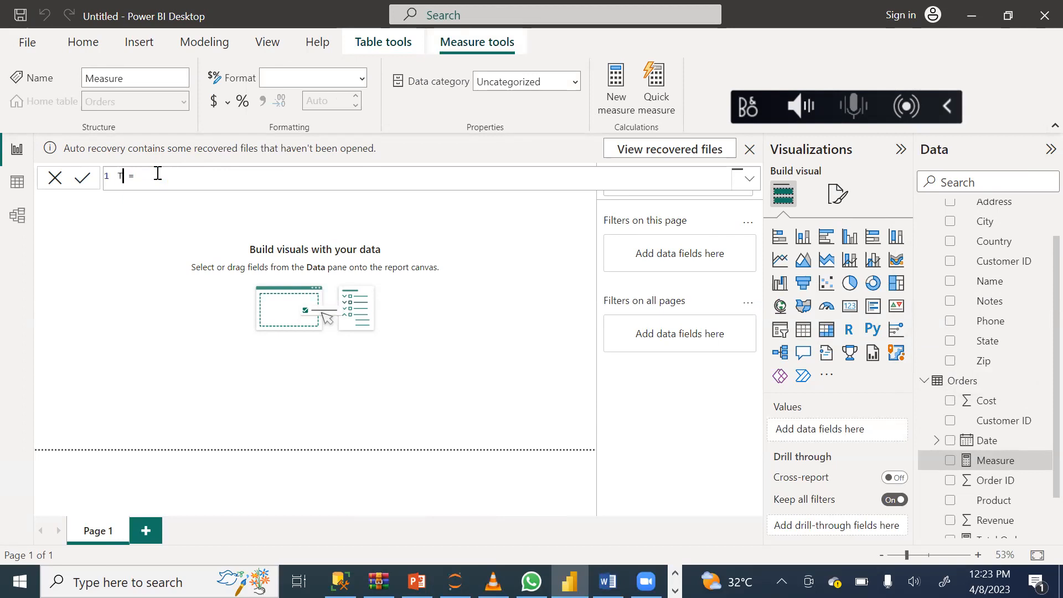
text(otal Customer)
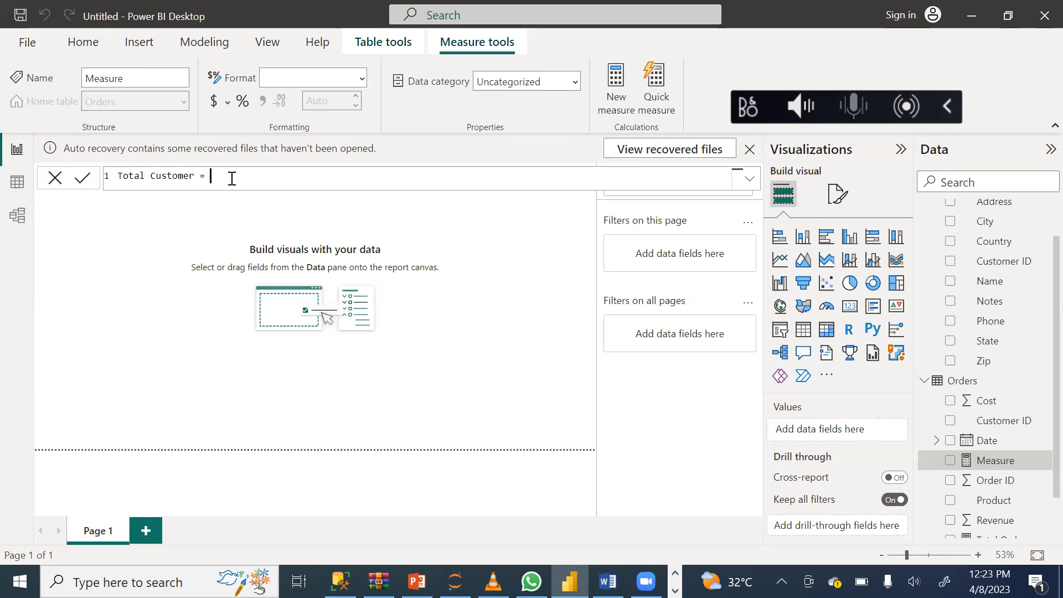
Define the Total Customer measure as DISTINCTCOUNT(Orders[Customer ID]), commit the formula and leave the measure.
text(dis)
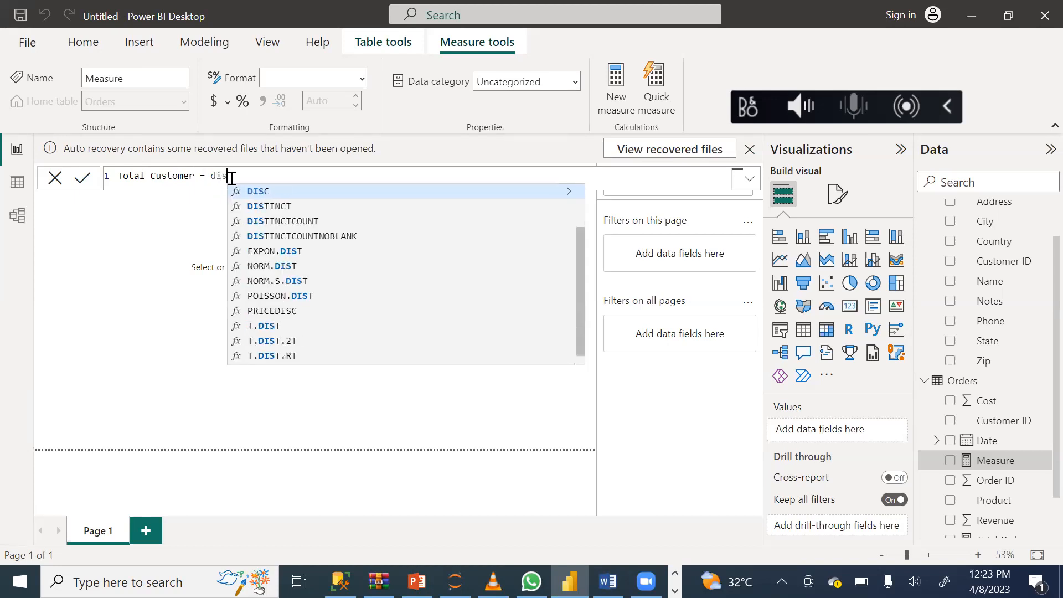
click(289, 223)
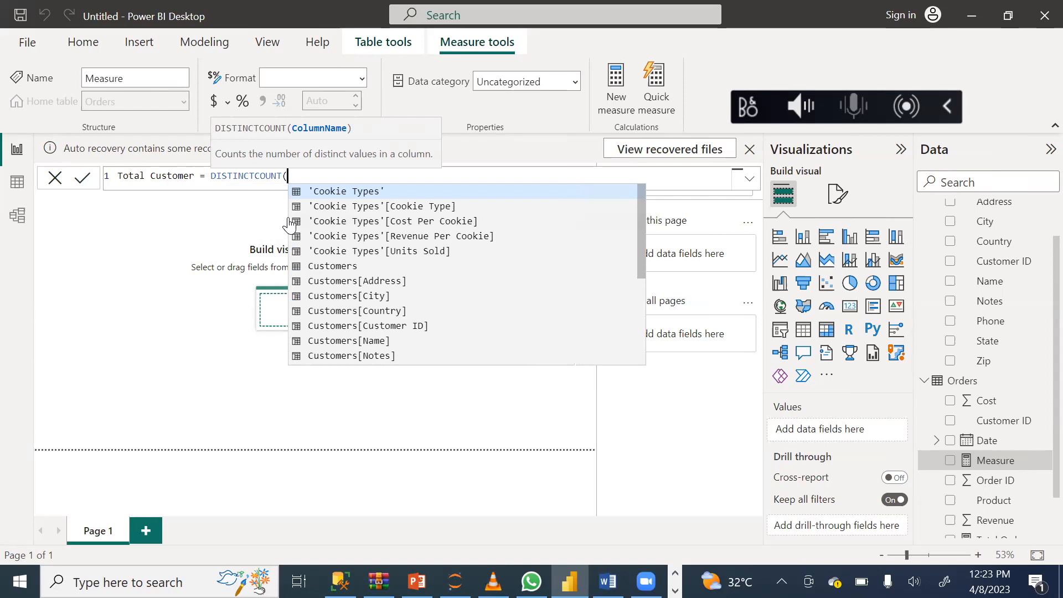
drag(640, 221, 638, 314)
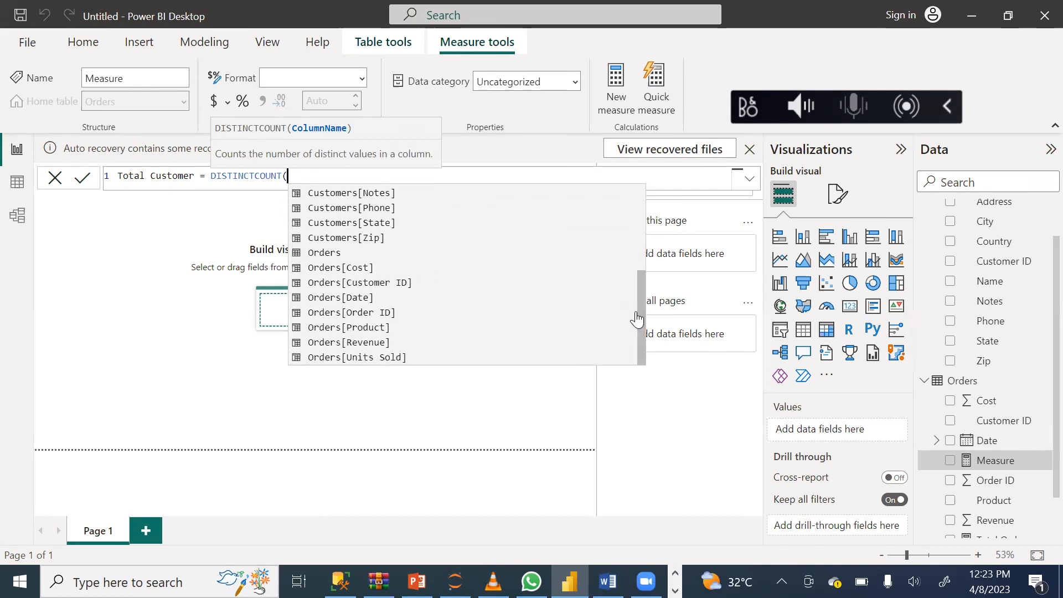
click(328, 287)
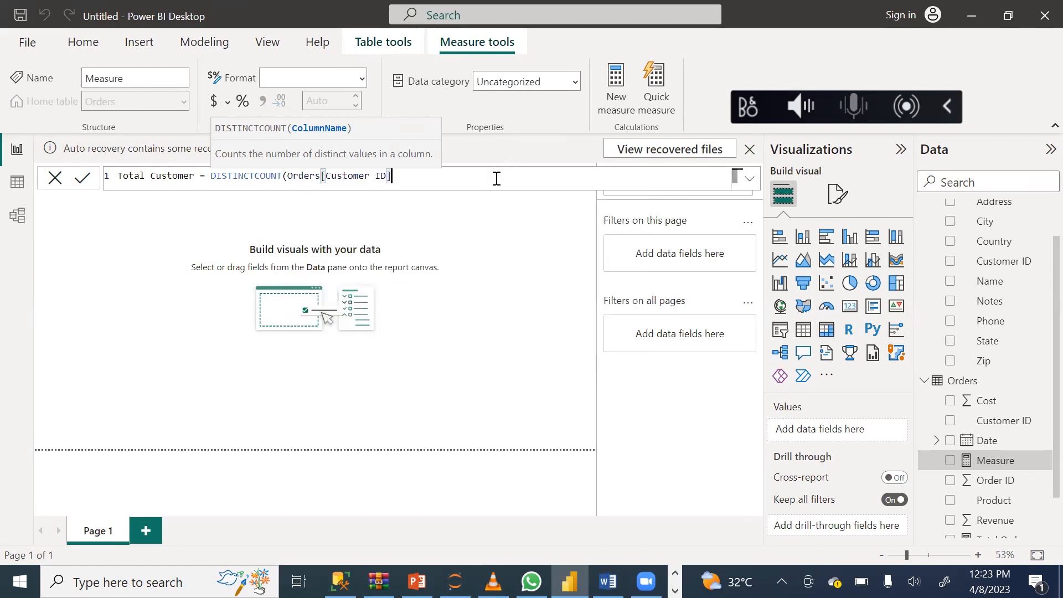
click(82, 179)
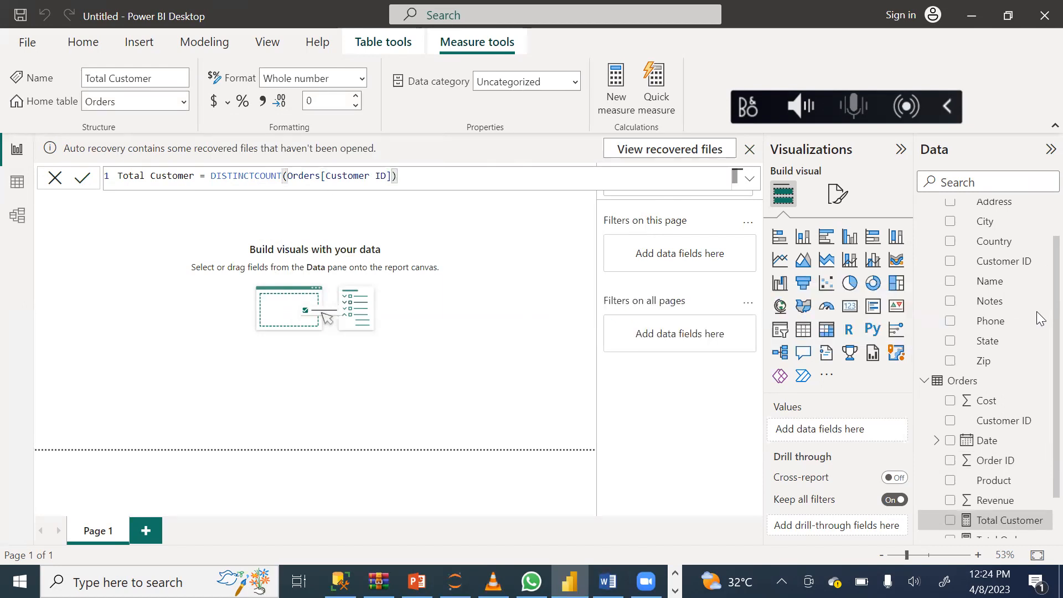
scroll(1038, 343, down, 2)
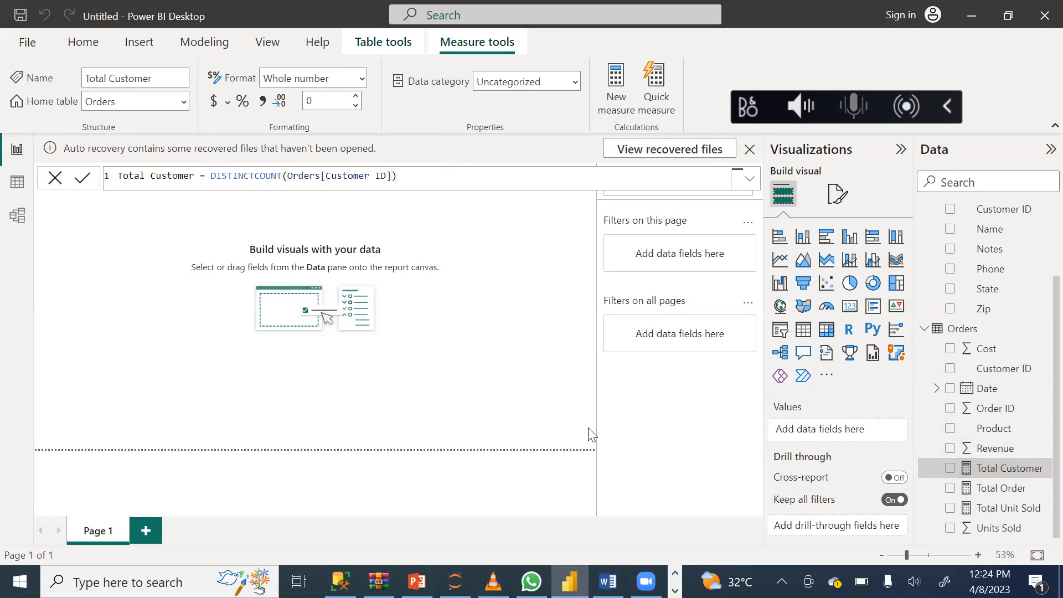
click(511, 398)
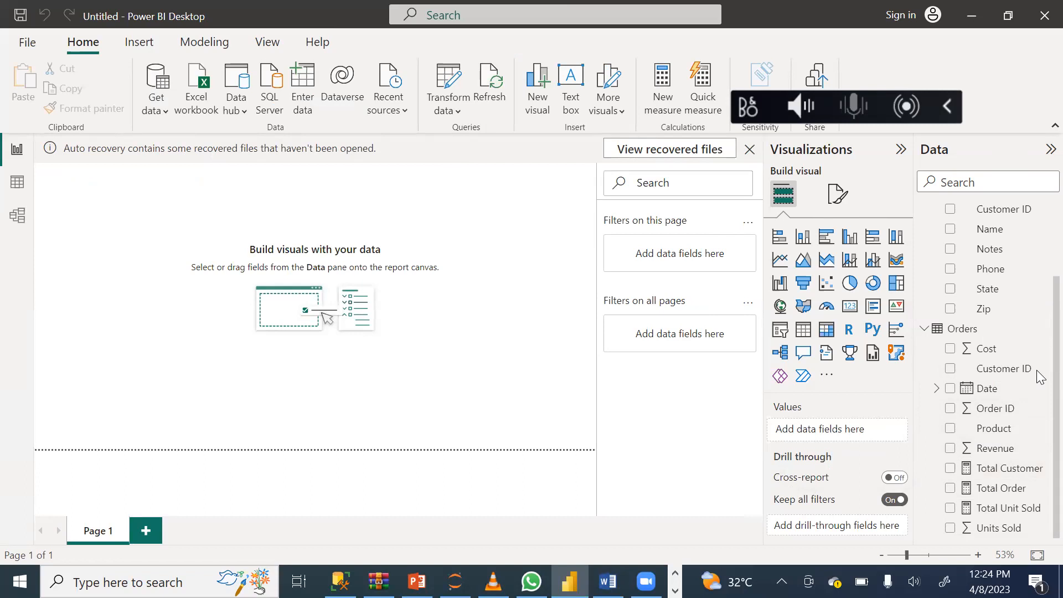
Reopen the Total Customer measure and review its formula and properties.
double_click(1009, 469)
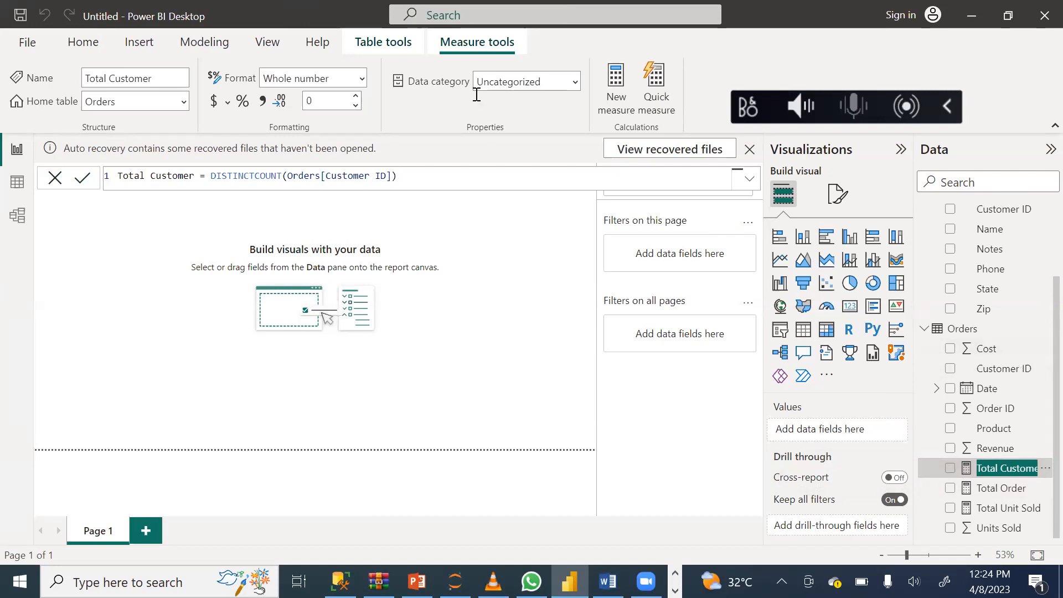
click(499, 74)
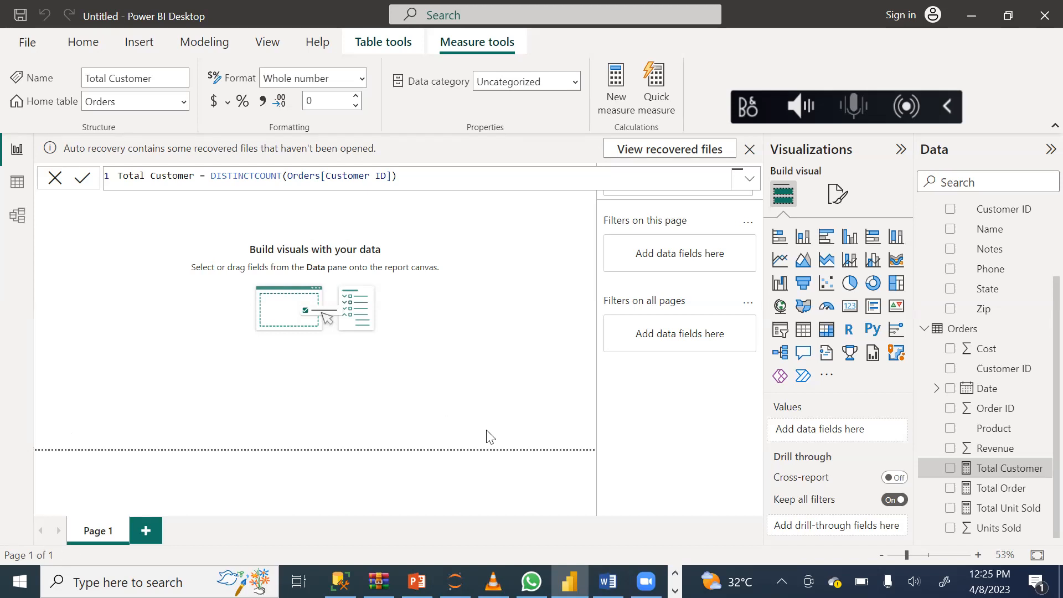
double_click(1002, 470)
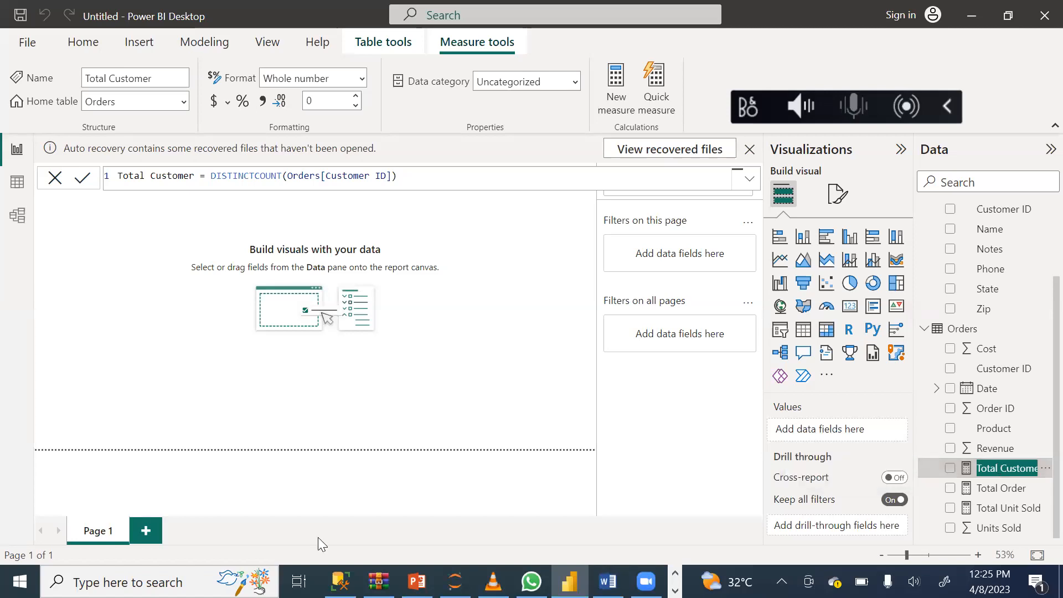
click(0, 483)
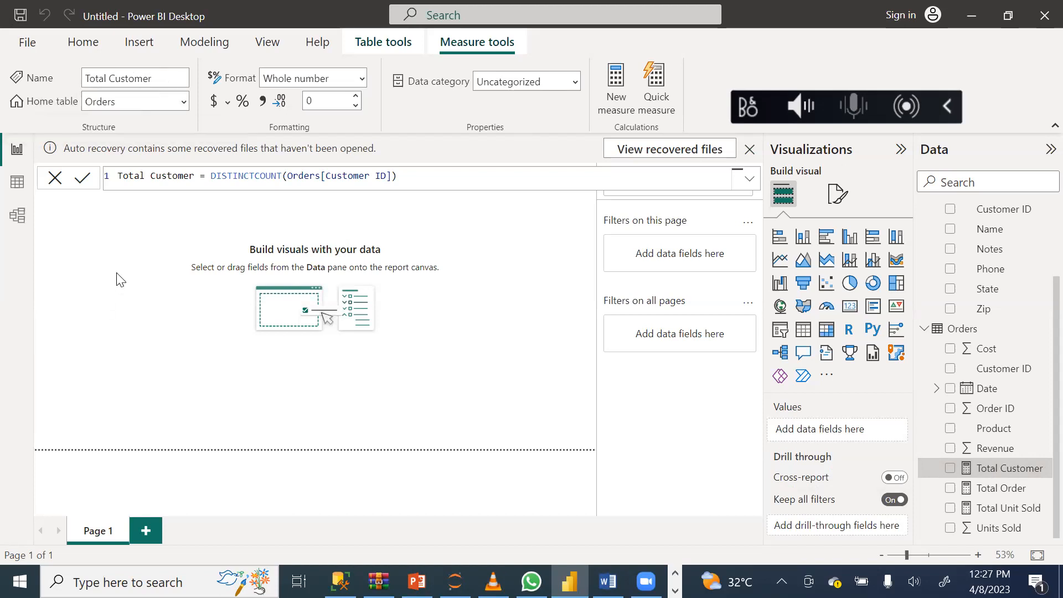
Add the comment "// Customer count" on a new line below the Total Customer formula and leave the formula editor.
click(418, 176)
key(shift+Return)
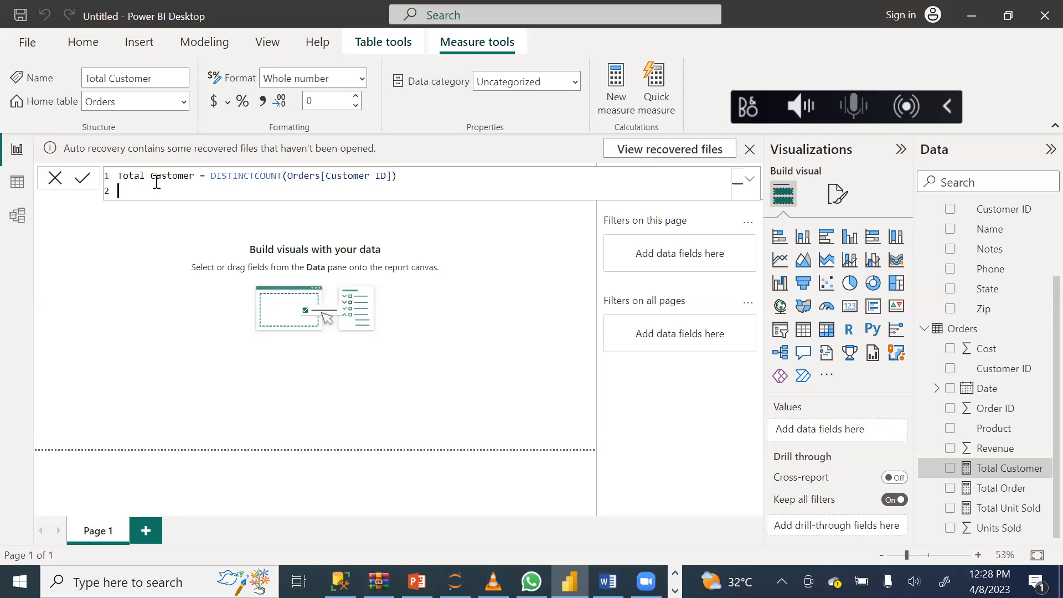
text(//)
text(Customer count)
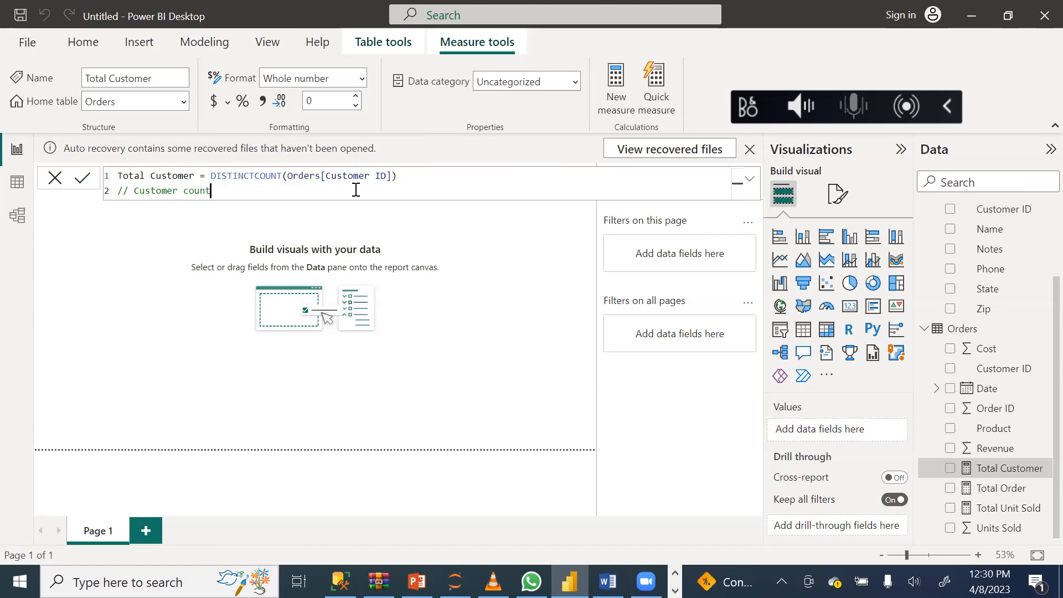
key(Return)
text(=)
key(BackSpace)
click(514, 342)
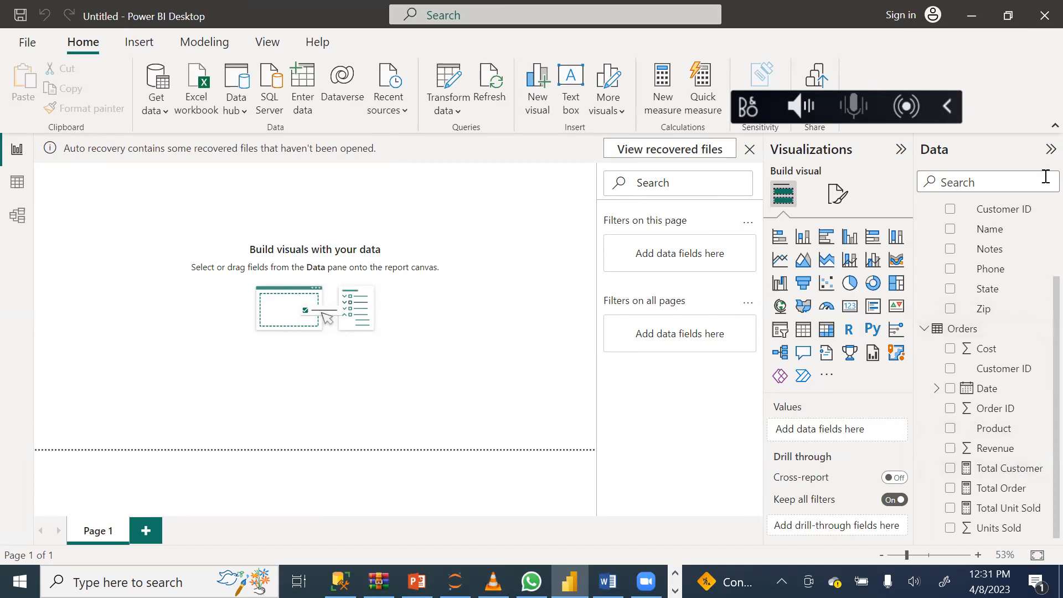
Create another measure in the Orders table and replace its default name with Total Profit in the formula.
click(1046, 329)
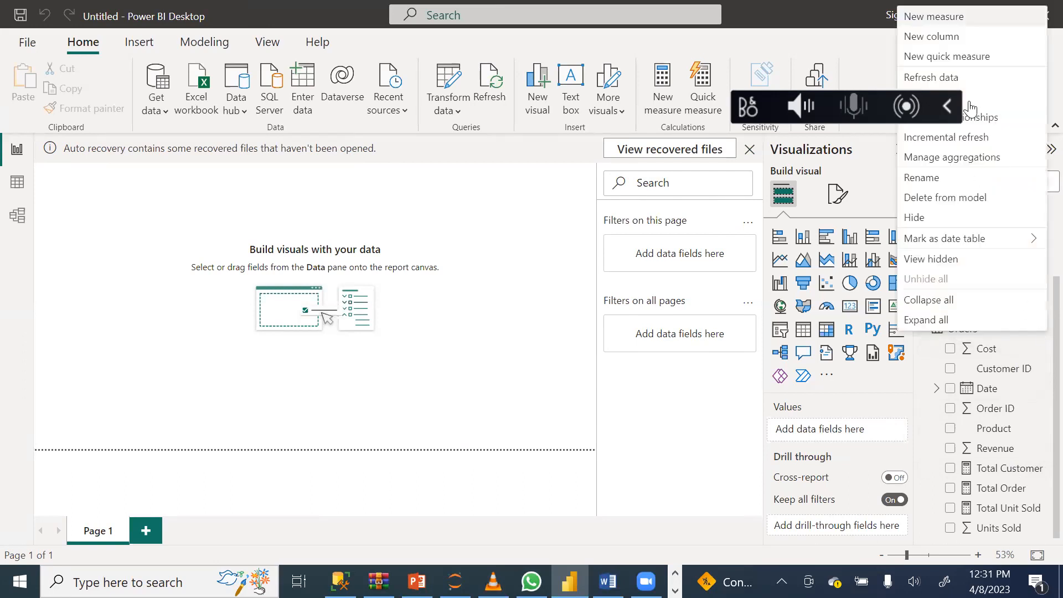
click(972, 19)
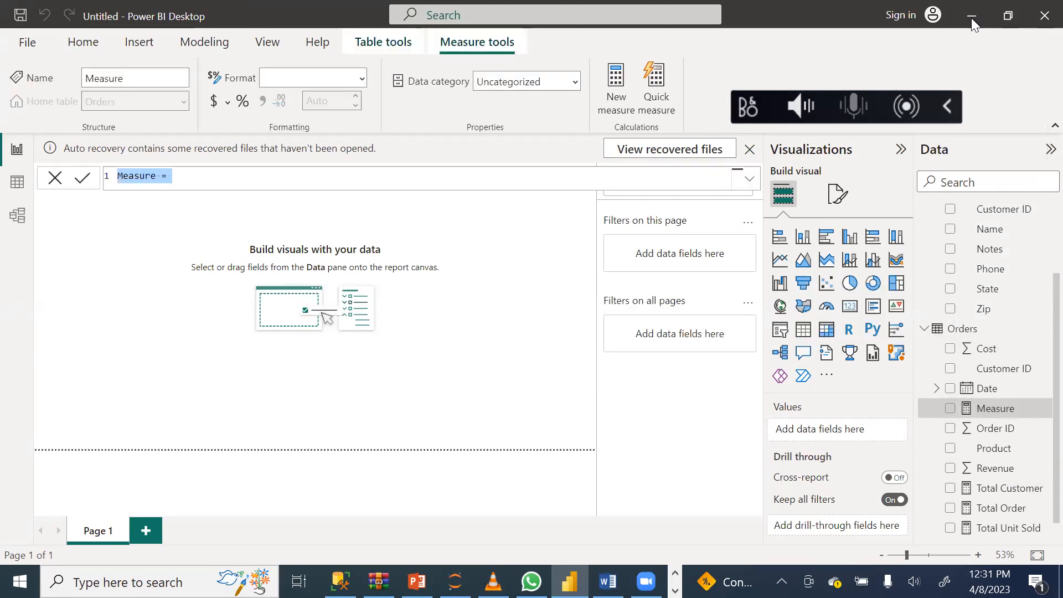
click(158, 176)
key(BackSpace)
key(BackSpace)
key(BackSpace)
key(BackSpace)
key(BackSpace)
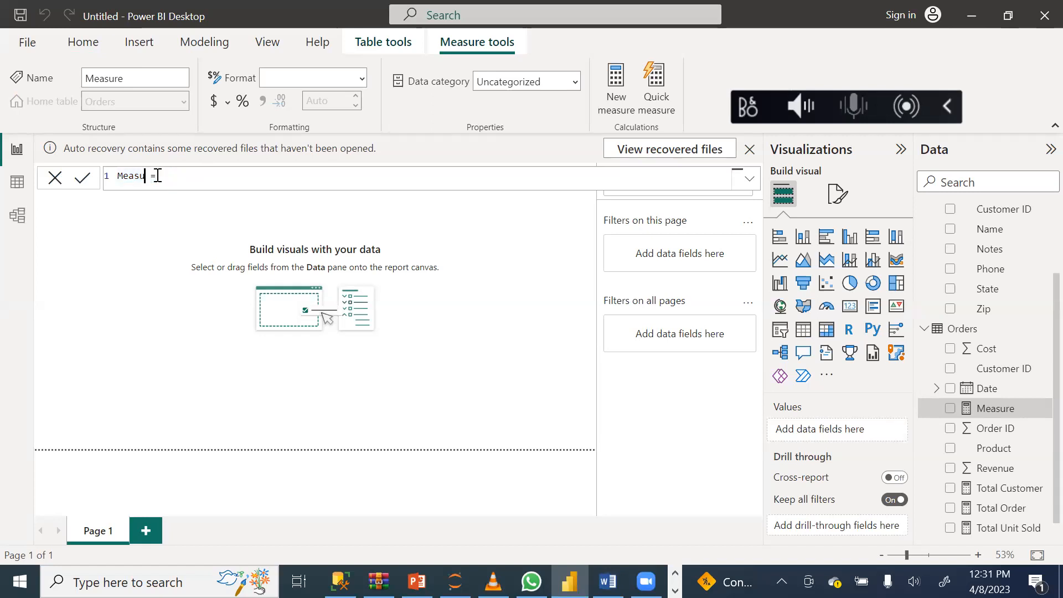
key(BackSpace)
key(BackSpace)
text(Total Profit)
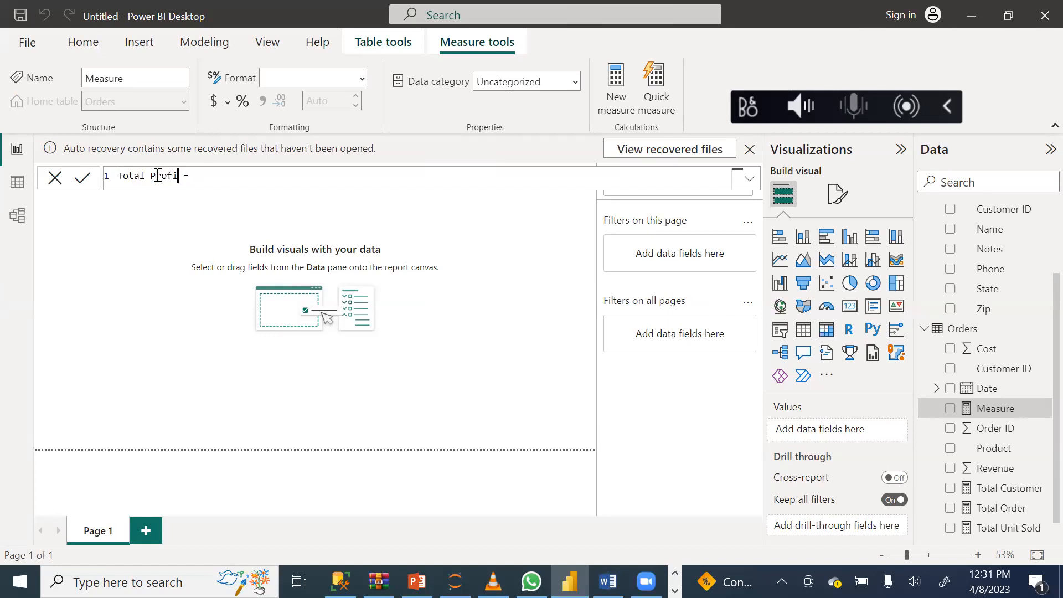
Try to define the Total Profit measure as SUM(Orders[Revenue]-SUM(Orders[Cost])) and commit the formula.
click(223, 180)
text(sum)
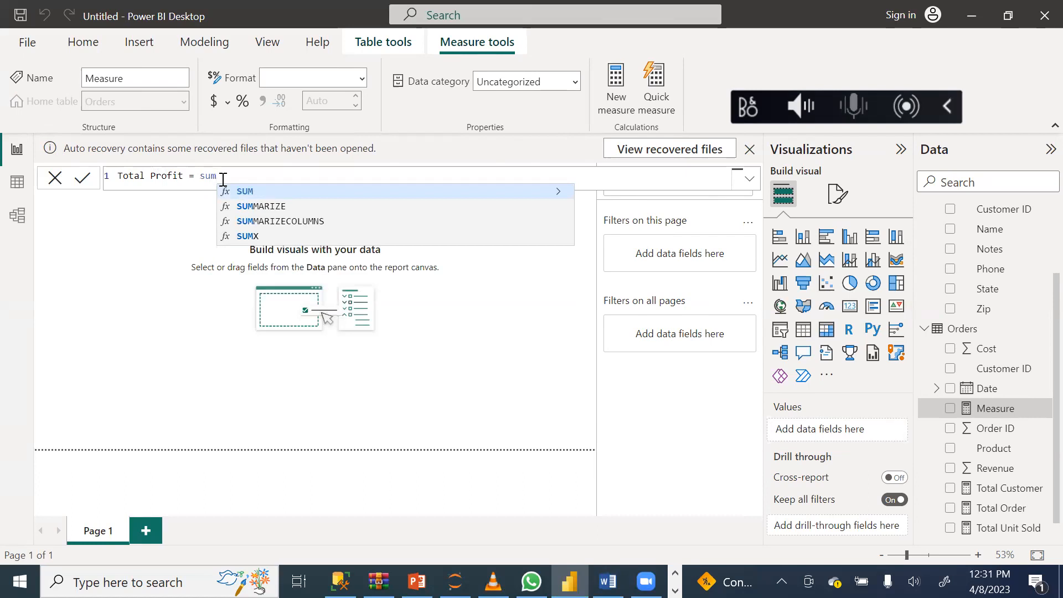
click(255, 192)
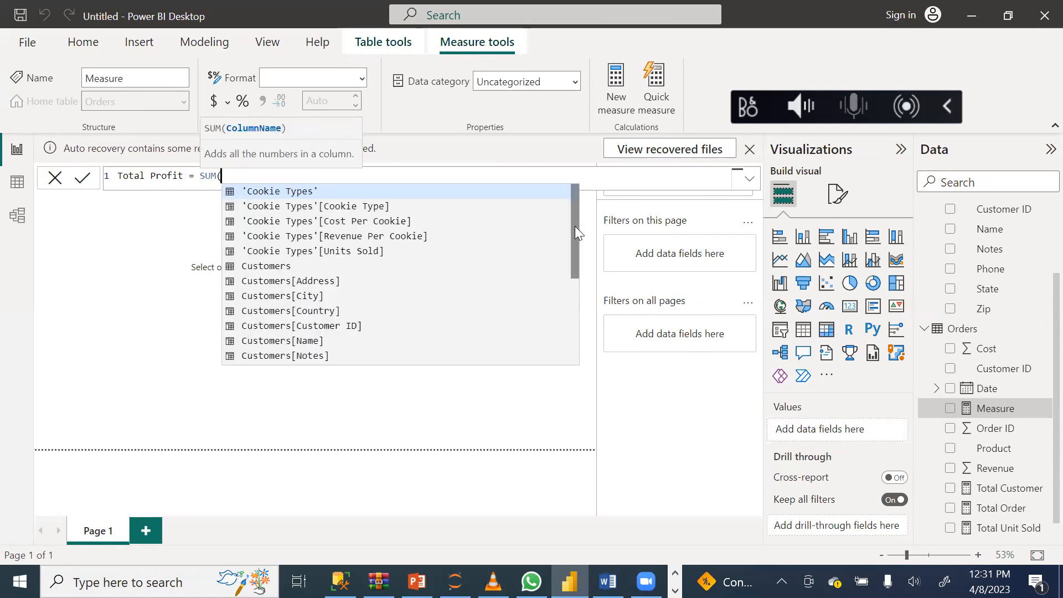
drag(575, 226, 562, 327)
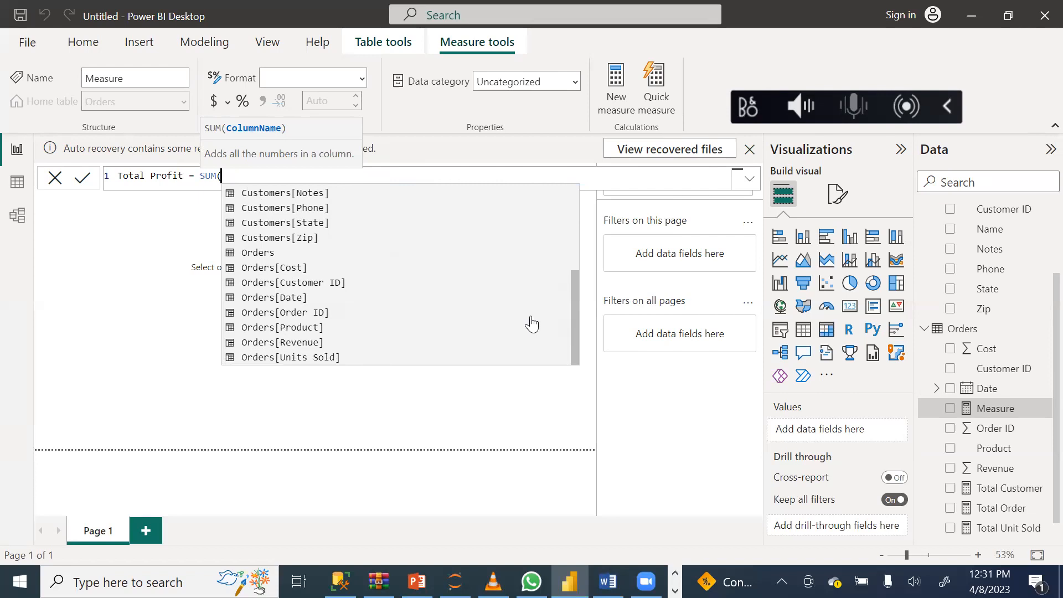
click(278, 344)
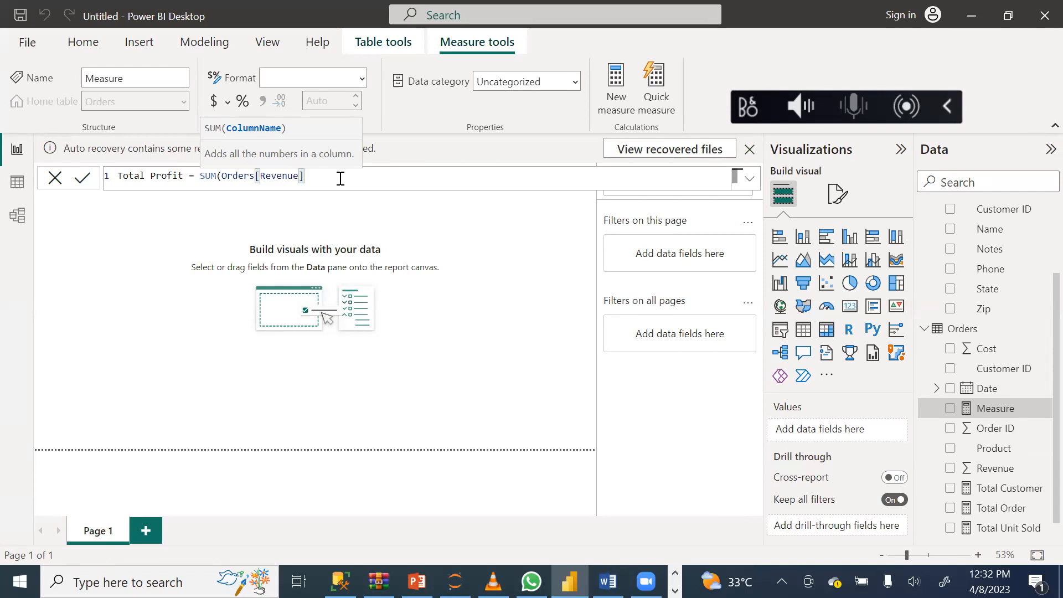
text(-)
text(s)
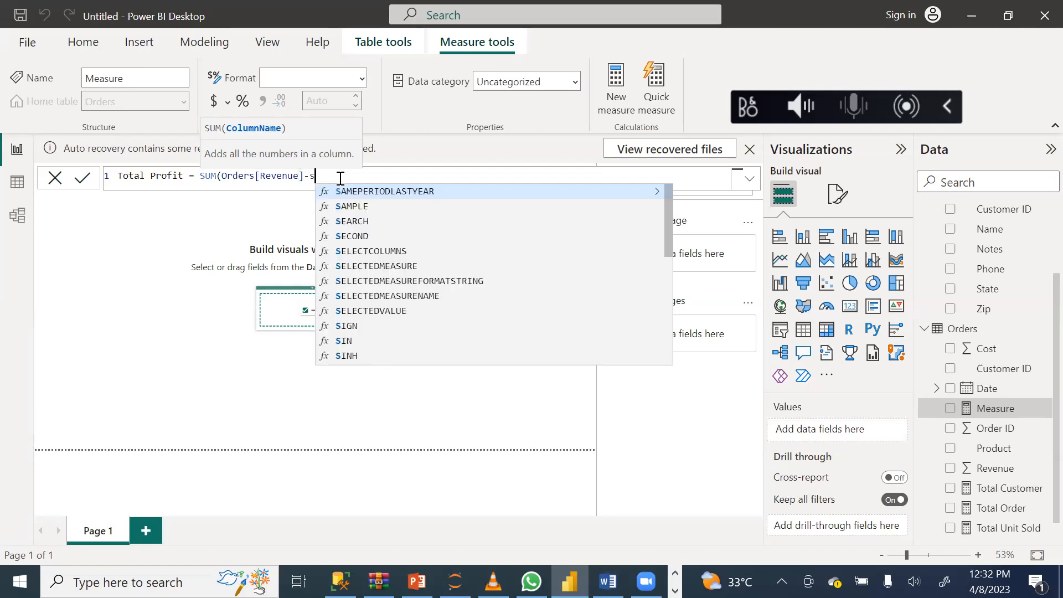
text(um)
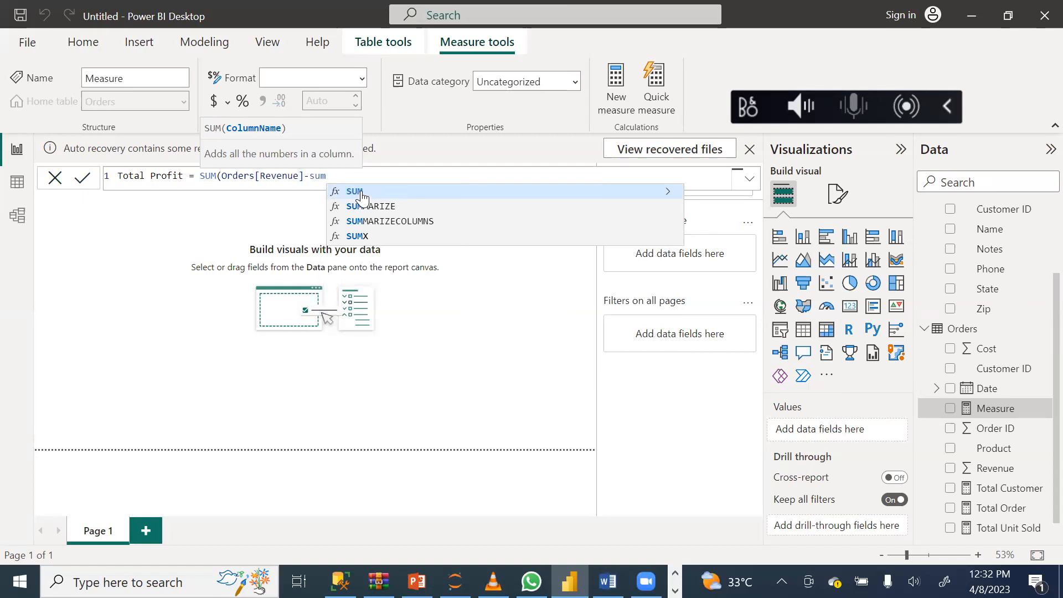
click(360, 198)
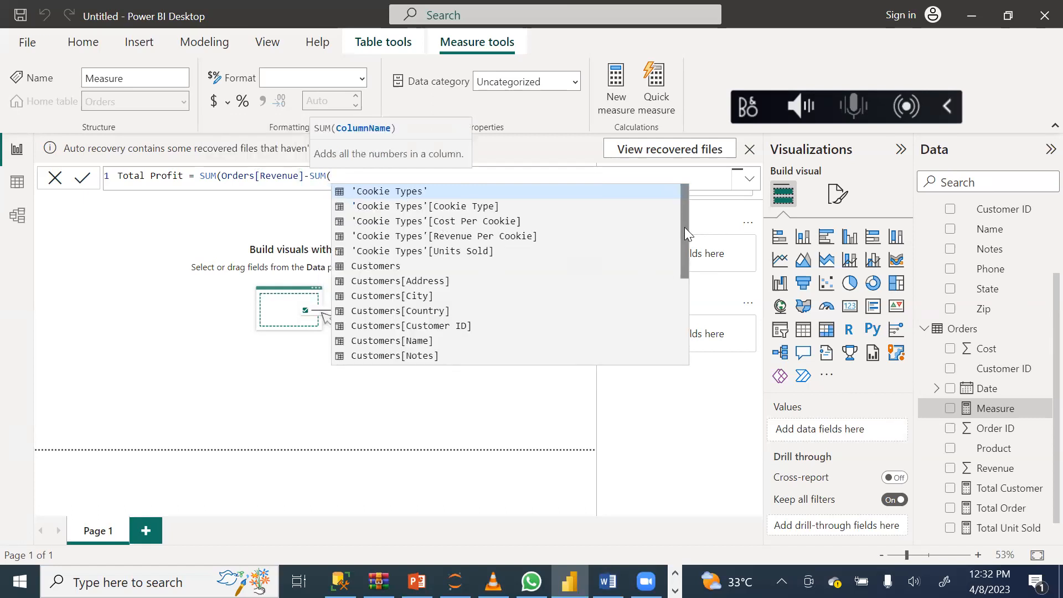
drag(685, 228, 684, 320)
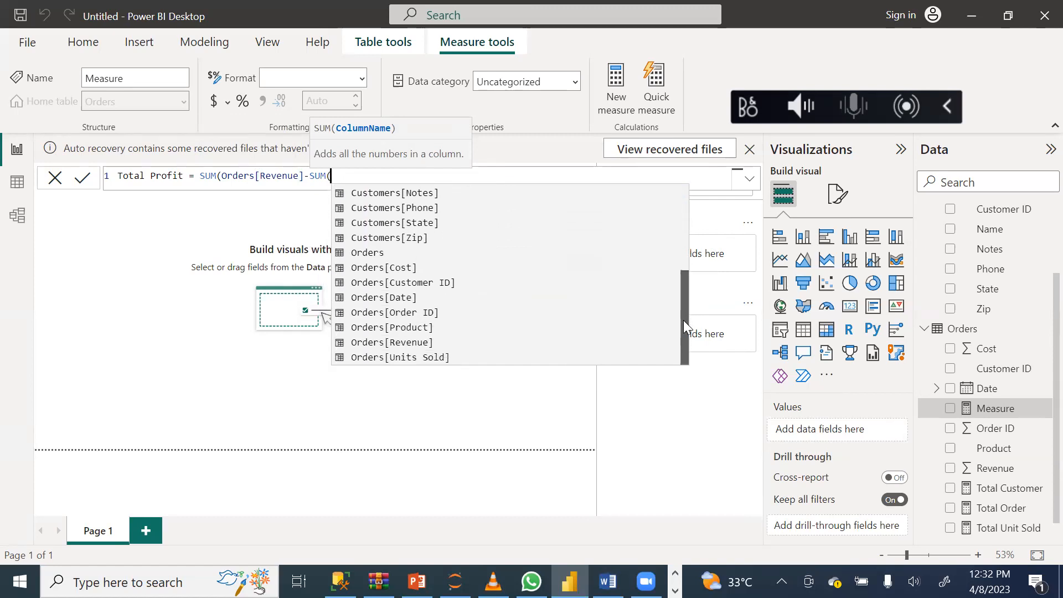
click(401, 269)
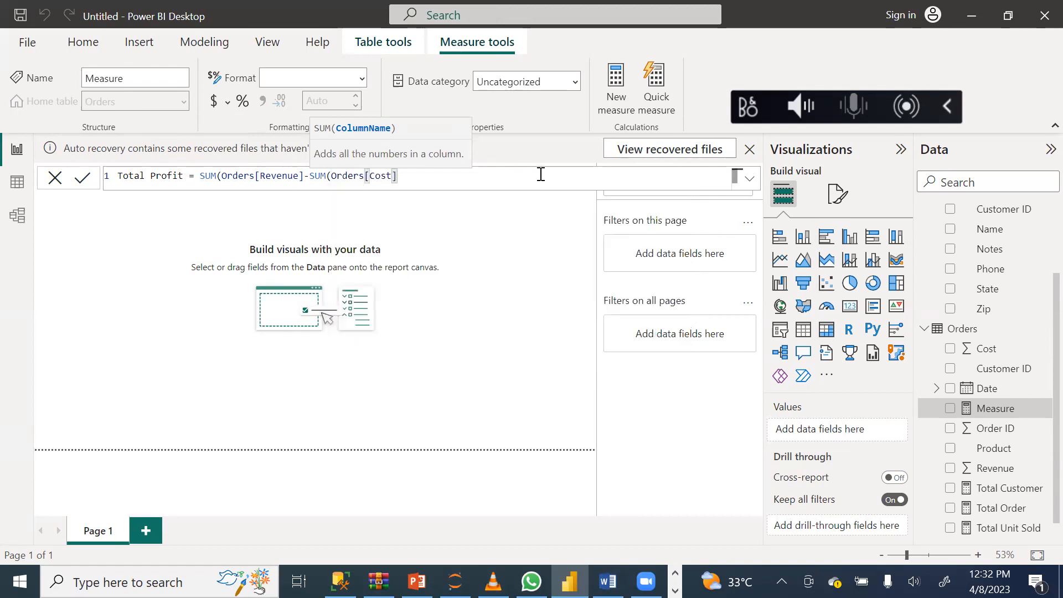
click(82, 177)
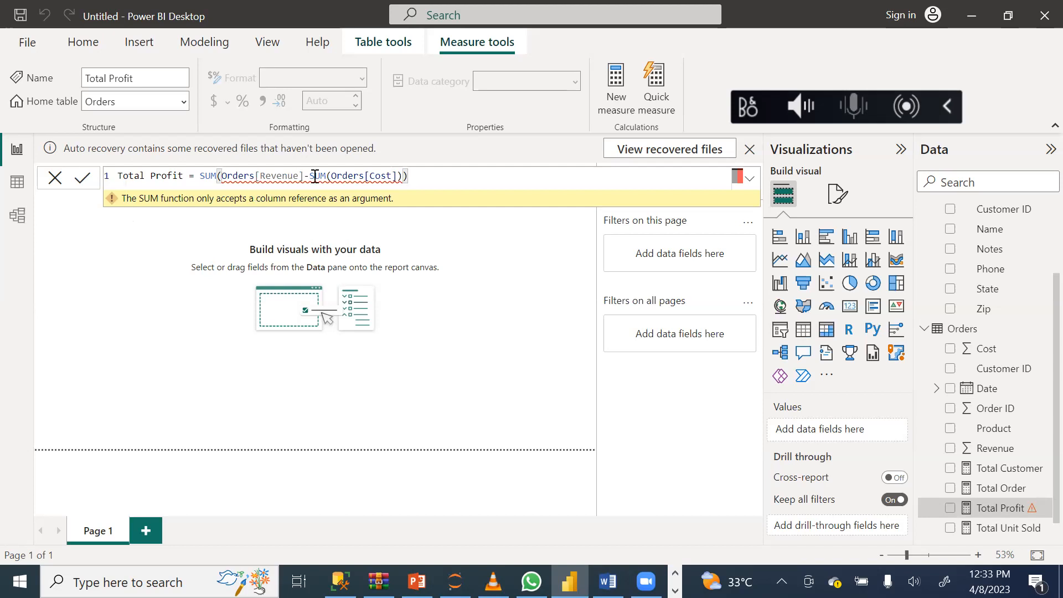
Erase the expression after the equals sign in the Total Profit formula.
key(BackSpace)
key(BackSpace)
key(BackSpace)
key(BackSpace)
key(BackSpace)
key(BackSpace)
key(BackSpace)
key(BackSpace)
key(BackSpace)
key(BackSpace)
key(BackSpace)
key(BackSpace)
key(BackSpace)
key(BackSpace)
key(BackSpace)
key(BackSpace)
key(BackSpace)
key(BackSpace)
key(BackSpace)
key(BackSpace)
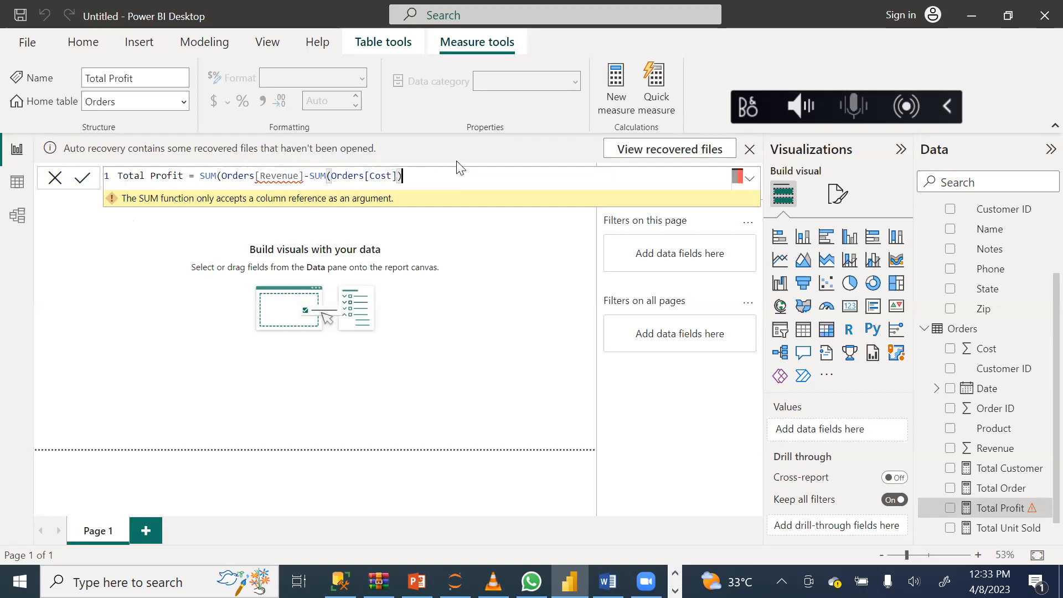
key(BackSpace)
key(BackSpace)
key(BackSpace)
key(BackSpace)
key(BackSpace)
key(BackSpace)
key(BackSpace)
key(BackSpace)
key(BackSpace)
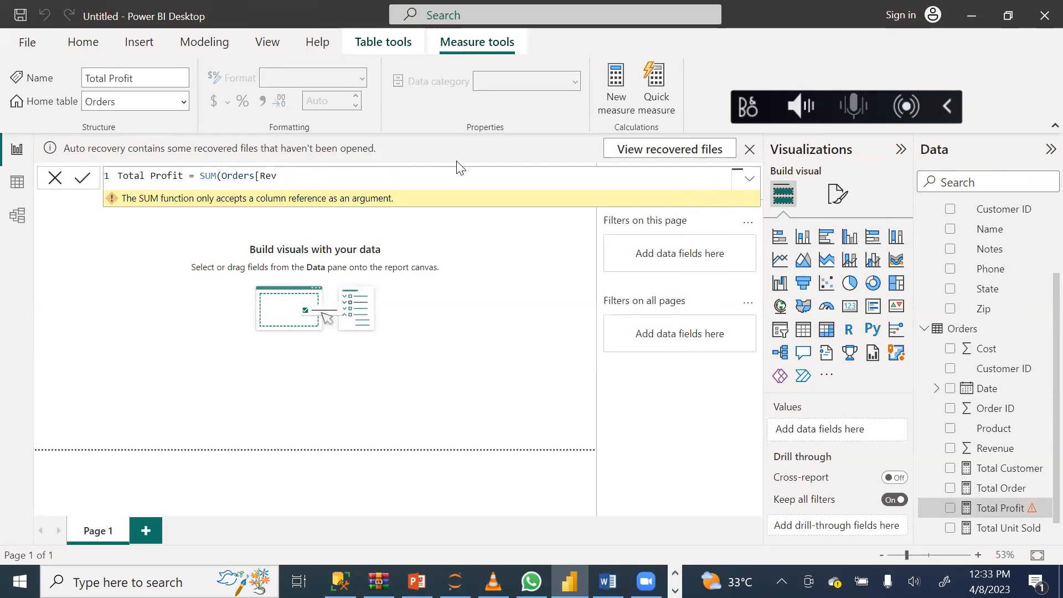
key(BackSpace)
key(BackSpace)
key(BackSpace)
key(BackSpace)
key(BackSpace)
key(BackSpace)
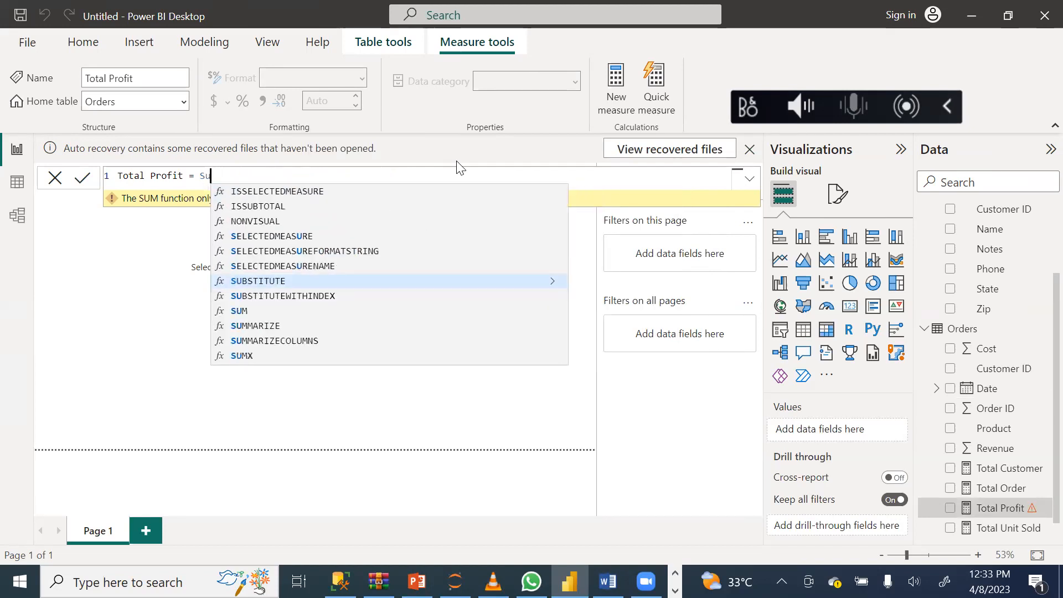
Rebuild the Total Profit expression up to SUM(Orders[Revenue]-SUM(, taking the functions and the column from the suggestions.
text(um)
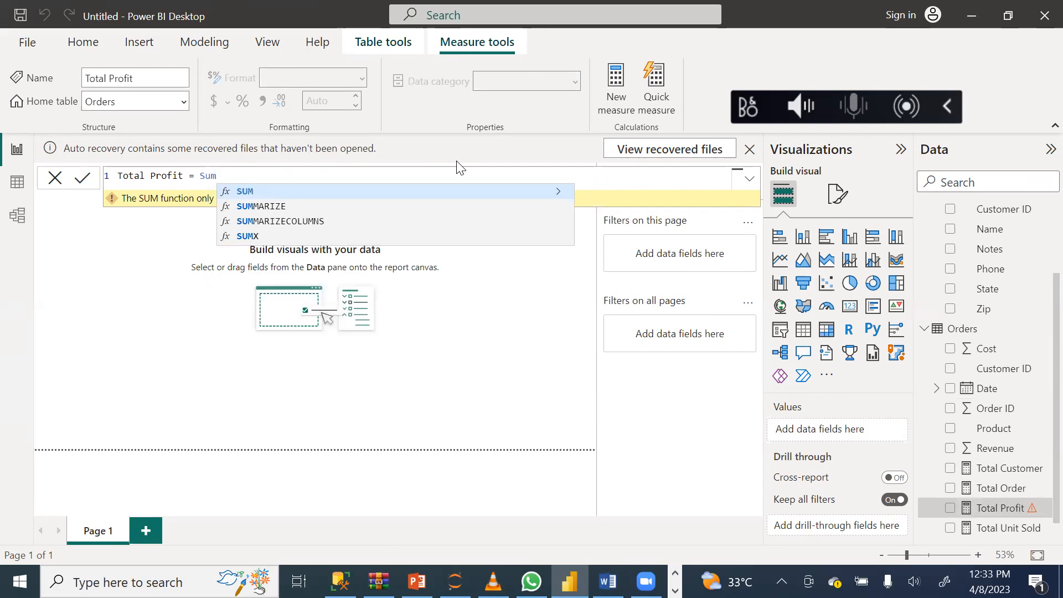
click(252, 192)
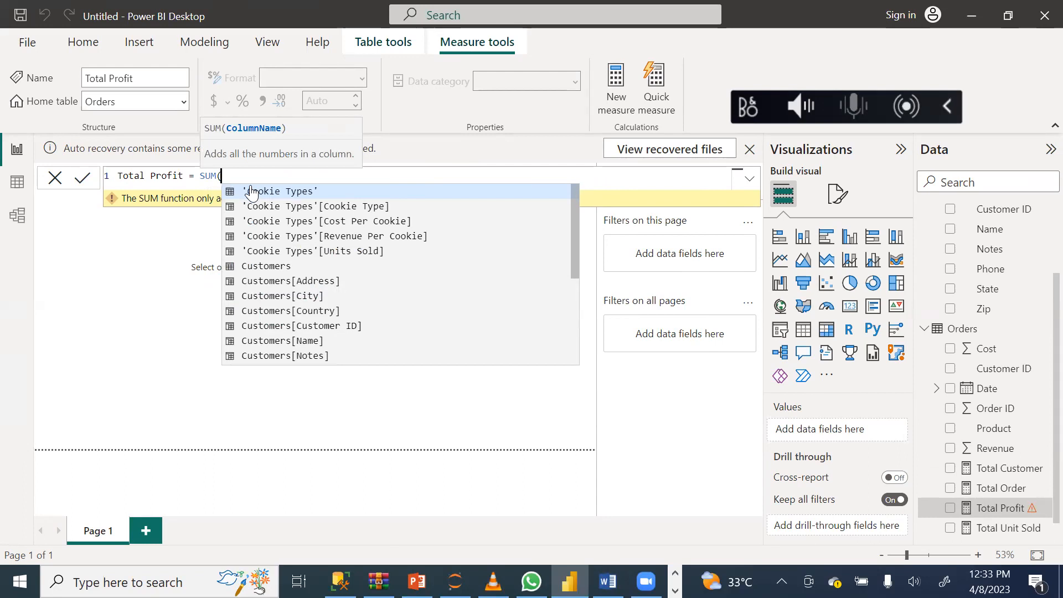
drag(576, 232, 558, 325)
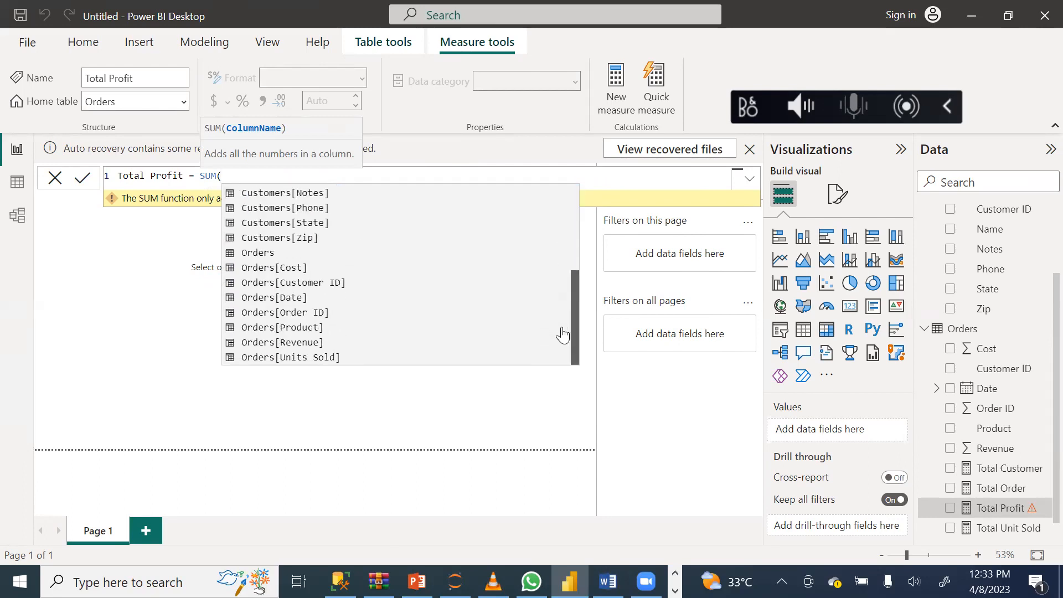
click(264, 342)
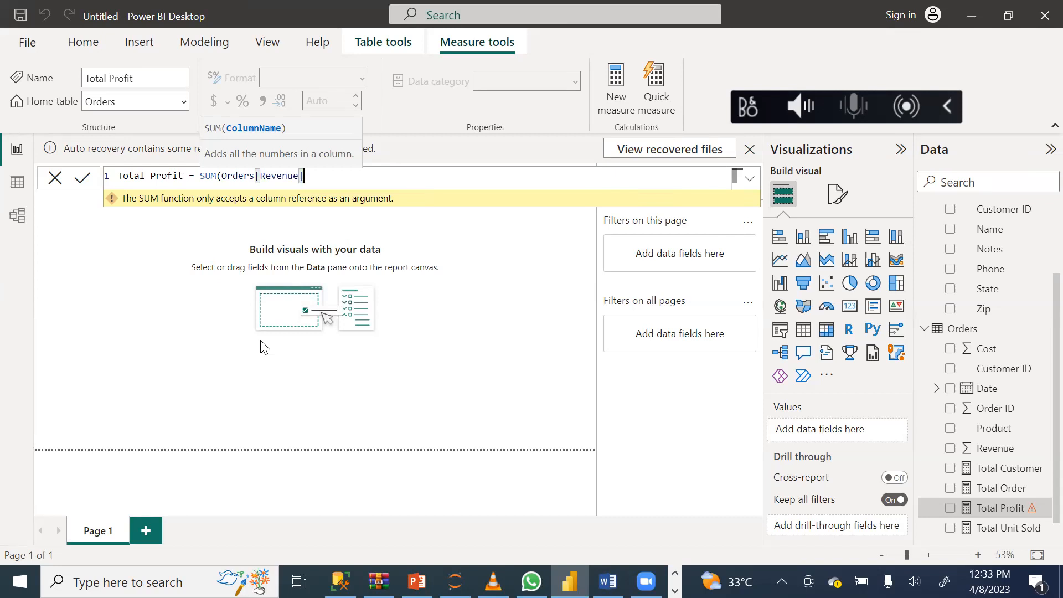
text(-)
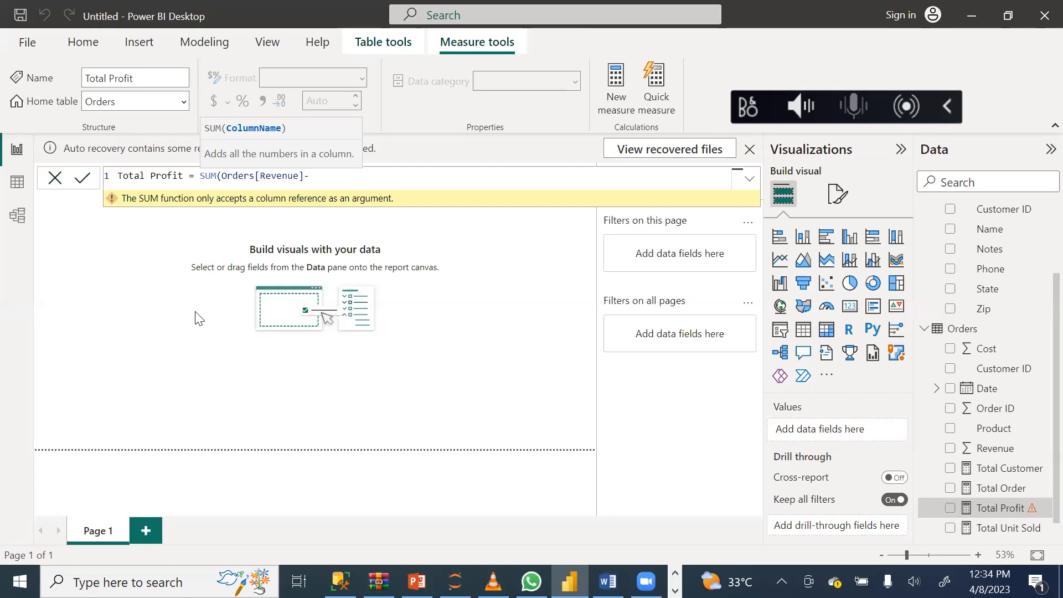
text(sum)
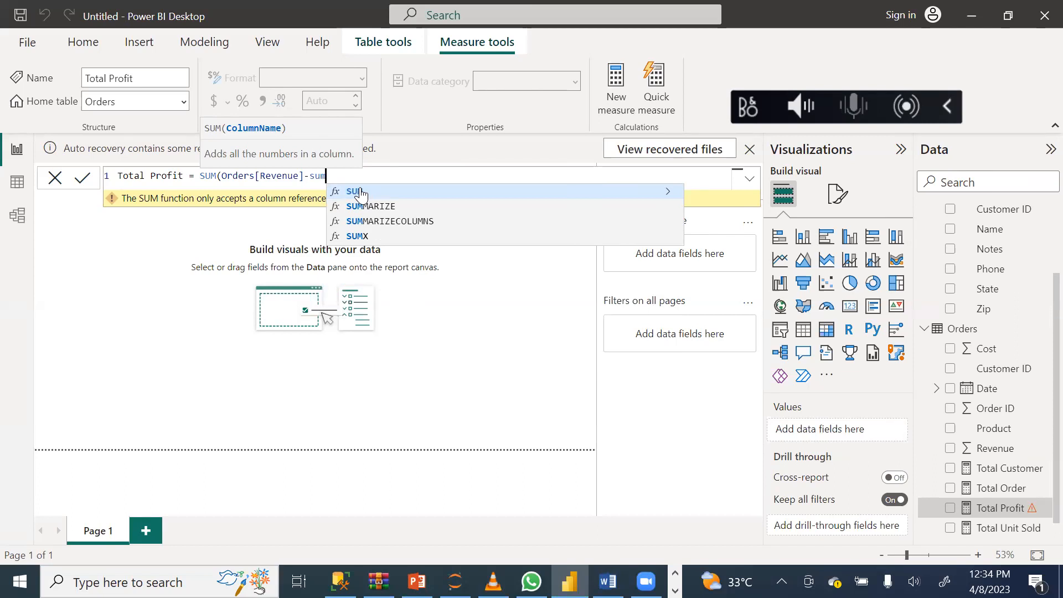
click(361, 194)
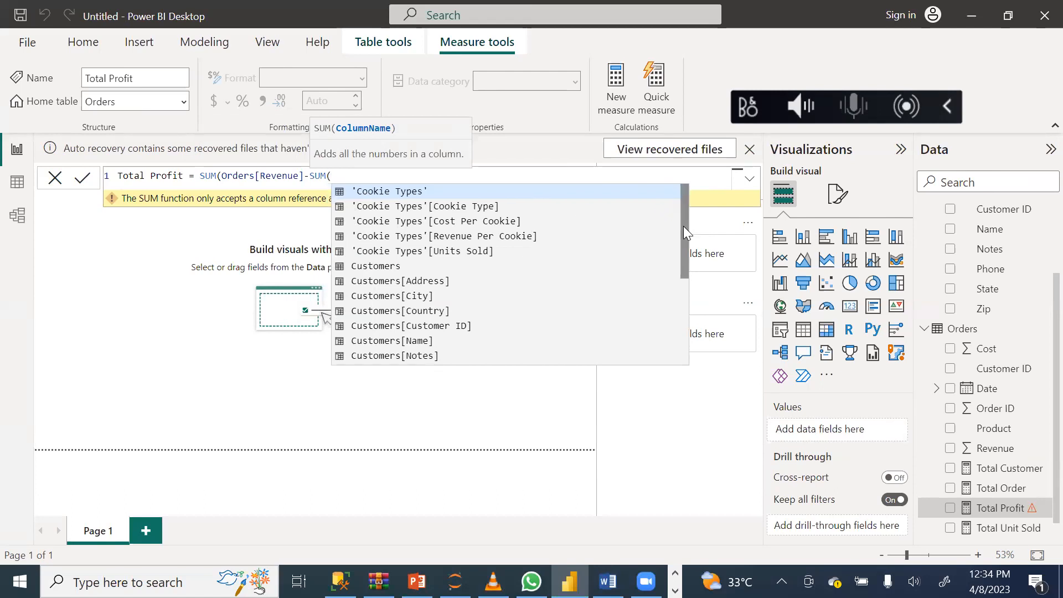
drag(684, 226, 681, 331)
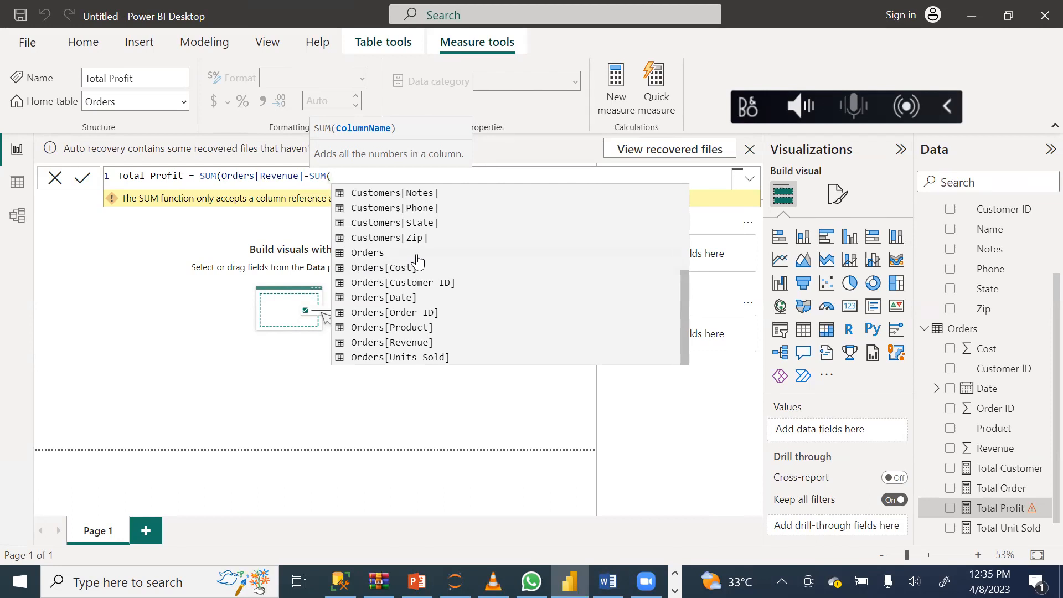
click(130, 258)
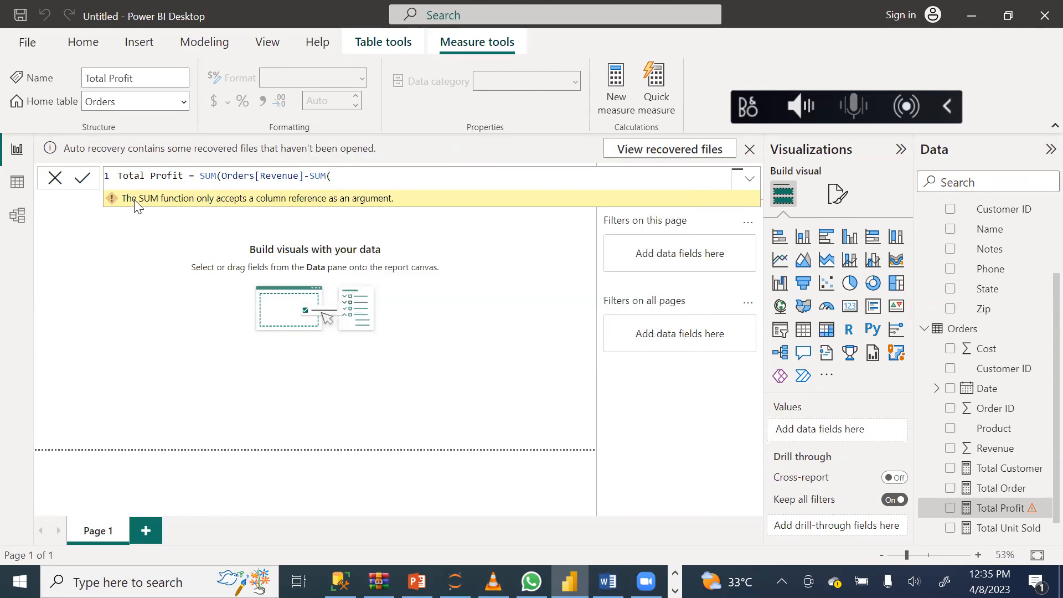
text()))
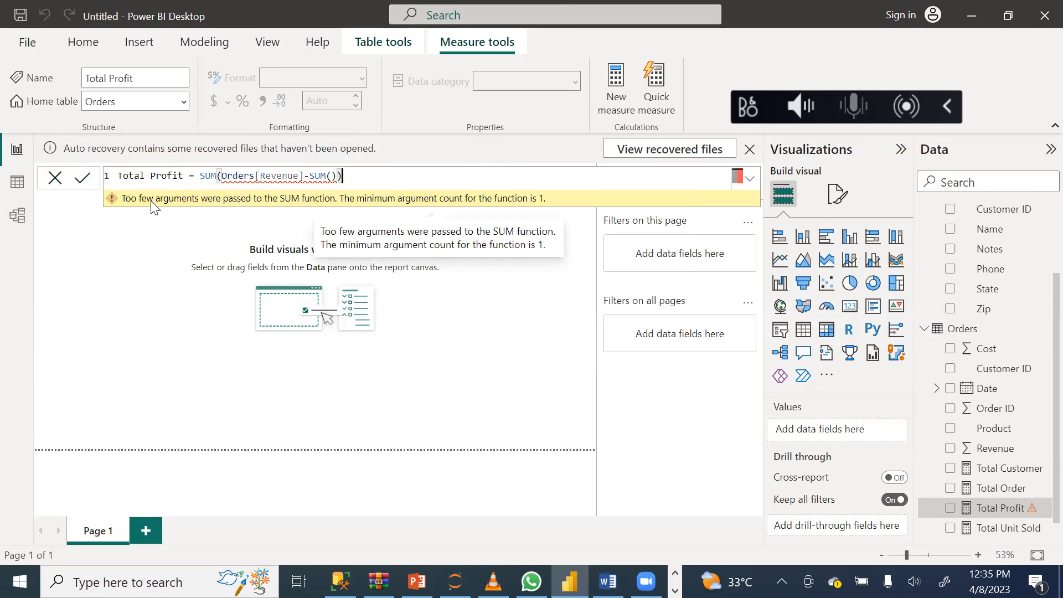
click(329, 176)
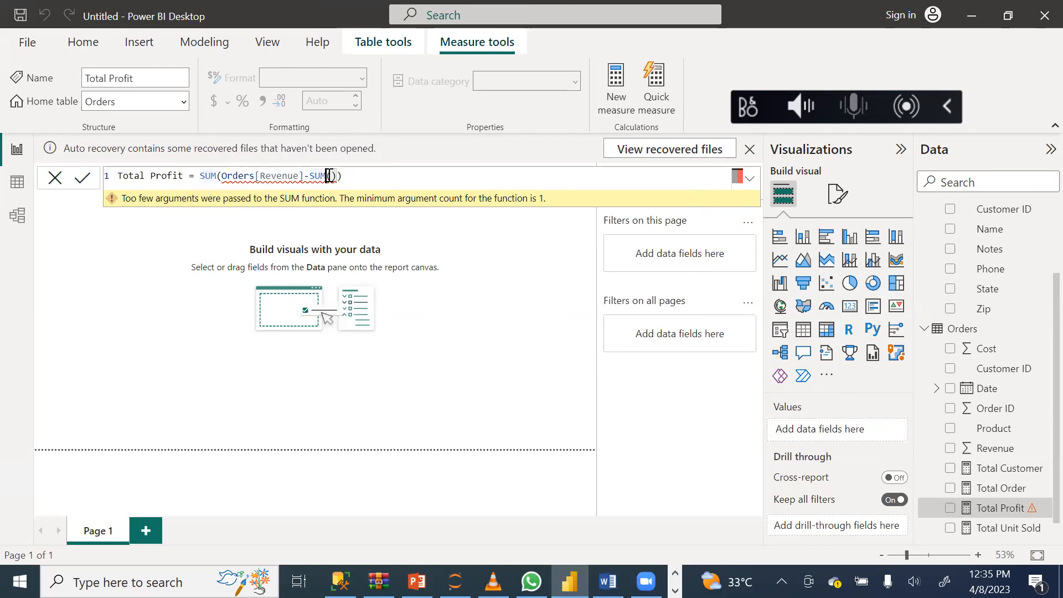
click(367, 176)
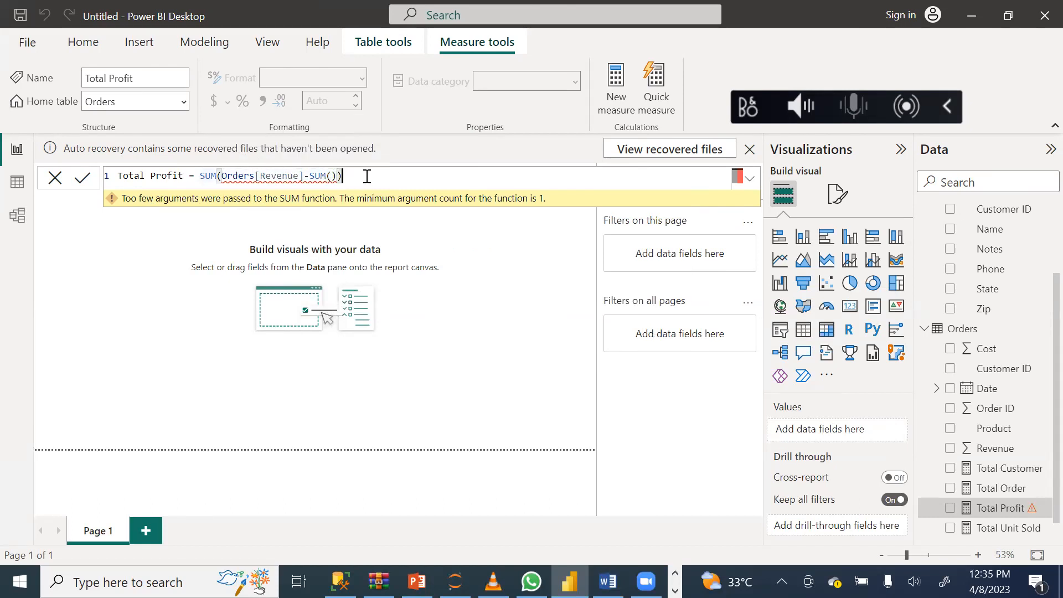
key(BackSpace)
key(BackSpace)
key(BackSpace)
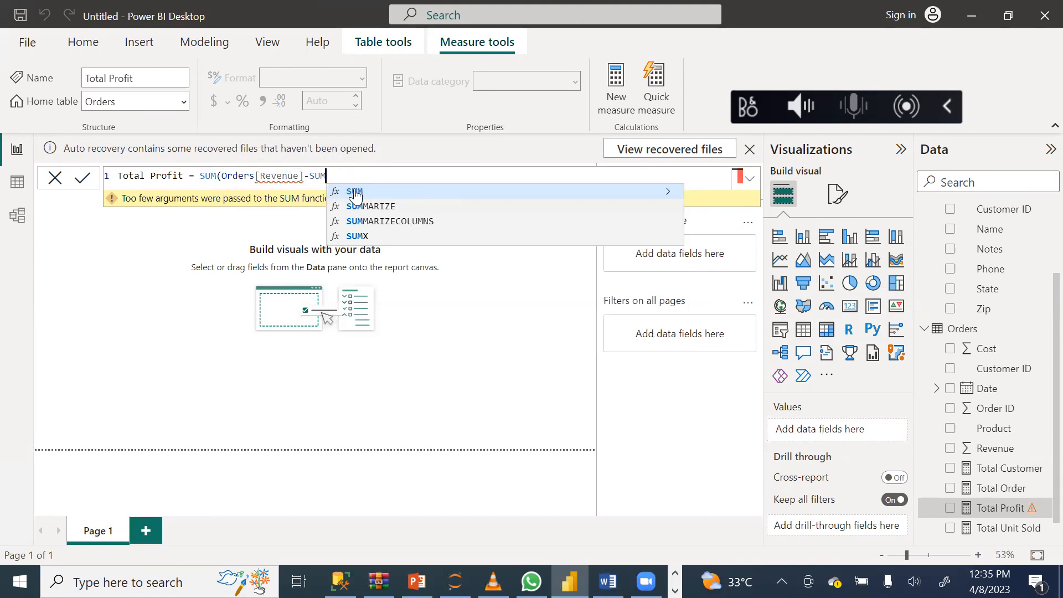
Try to complete the Total Profit formula with a second SUM over Orders[Cost] and two closing brackets, and commit it.
click(355, 192)
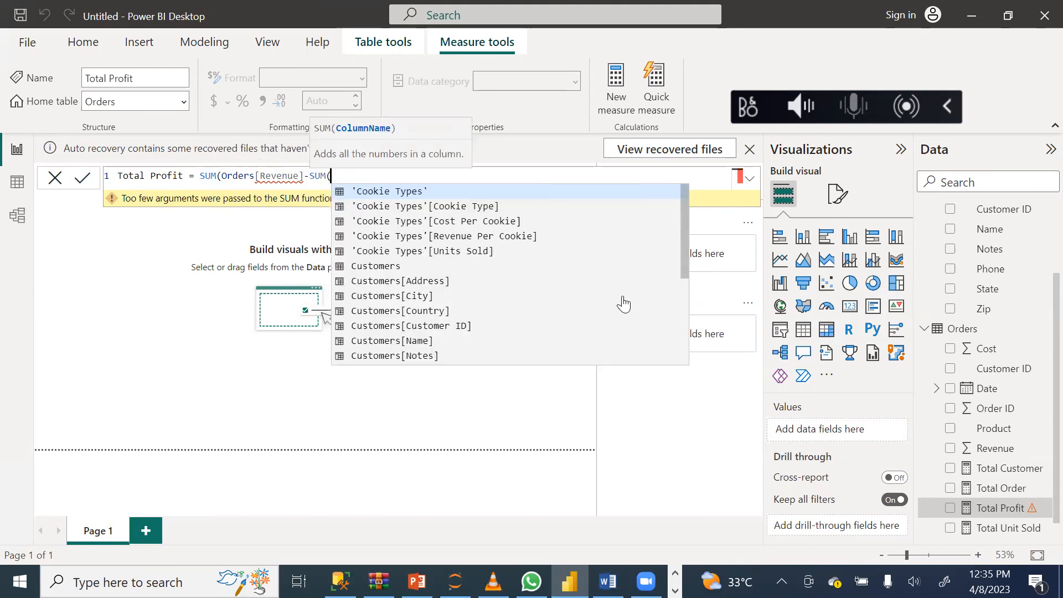
drag(681, 245, 677, 344)
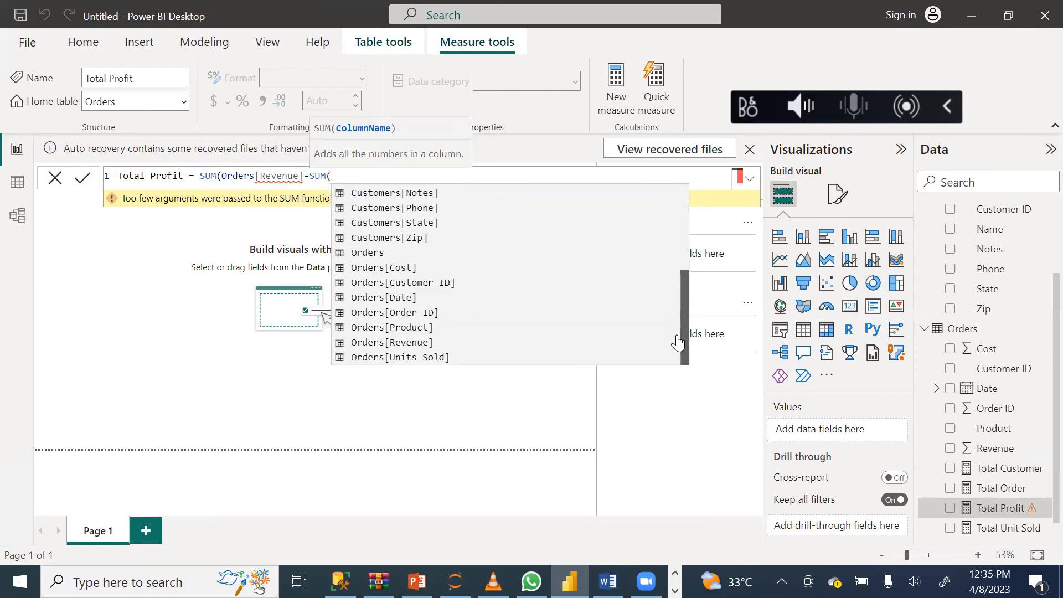
click(382, 268)
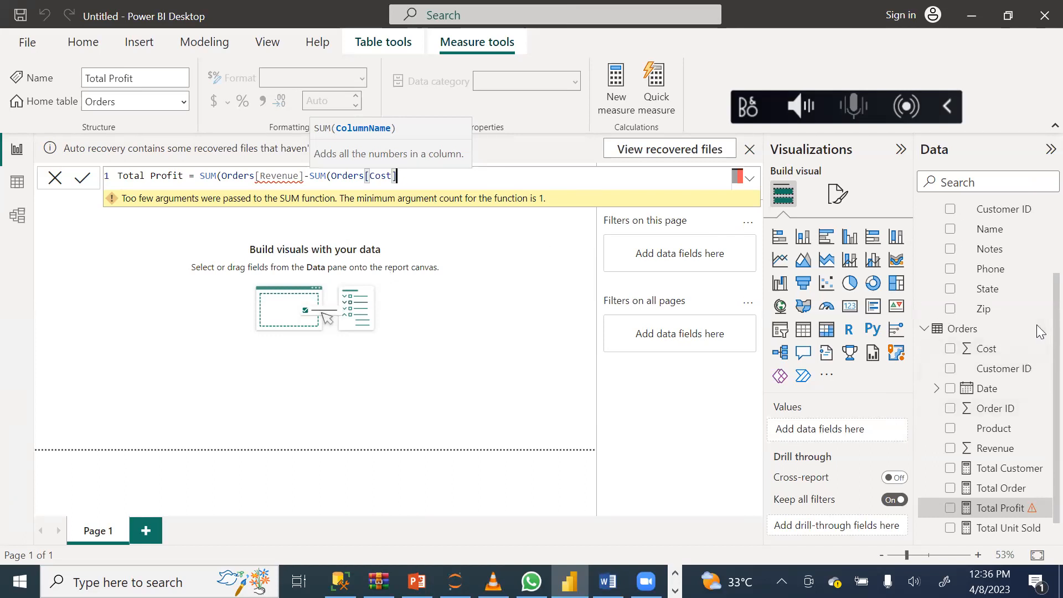
scroll(1040, 331, down, 1)
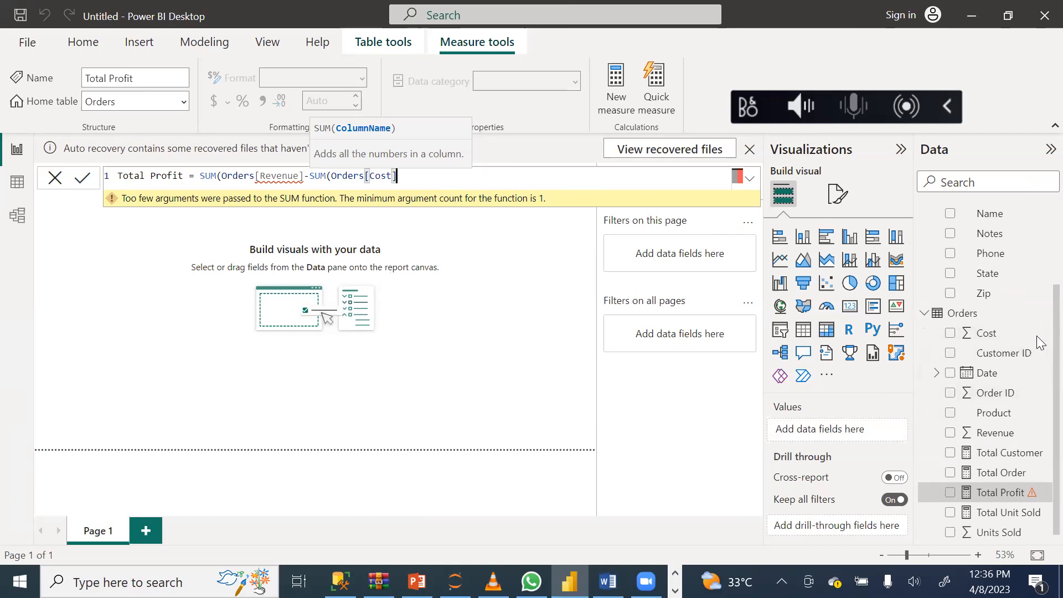
click(81, 180)
text()))
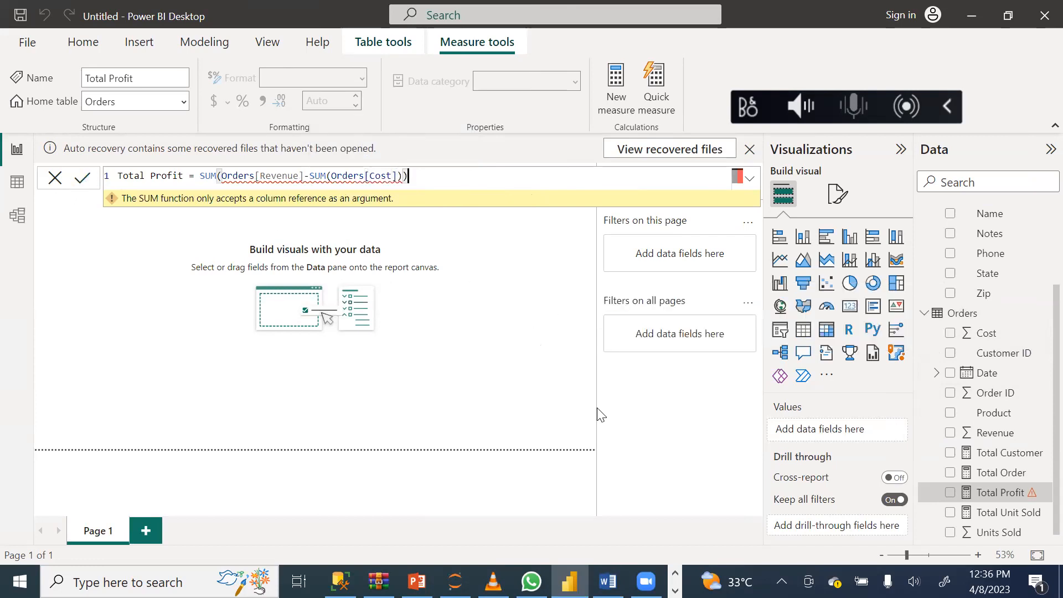
Open the Total Customer measure to view its formula.
click(992, 458)
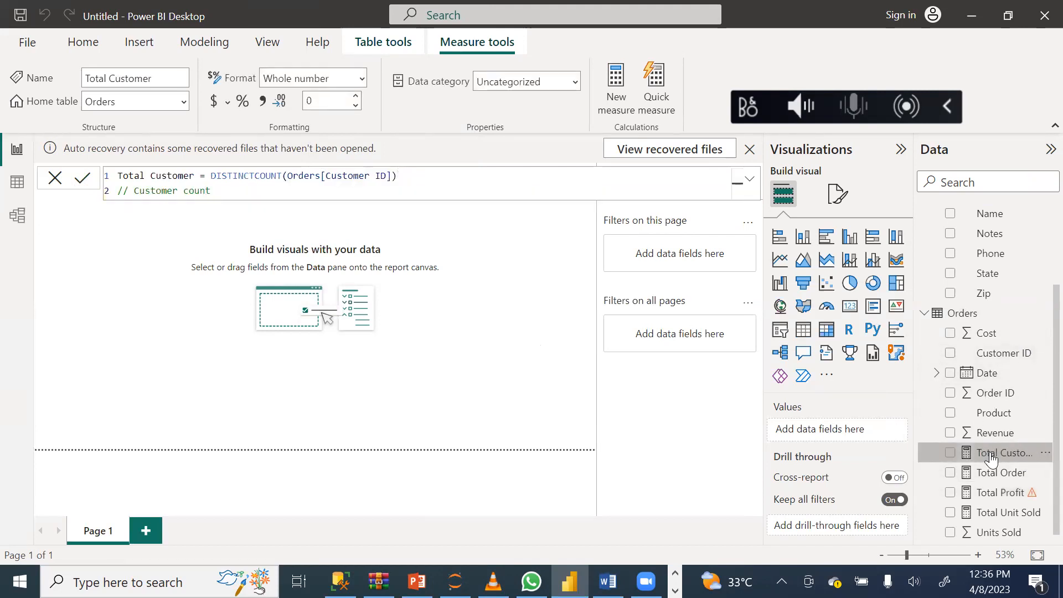
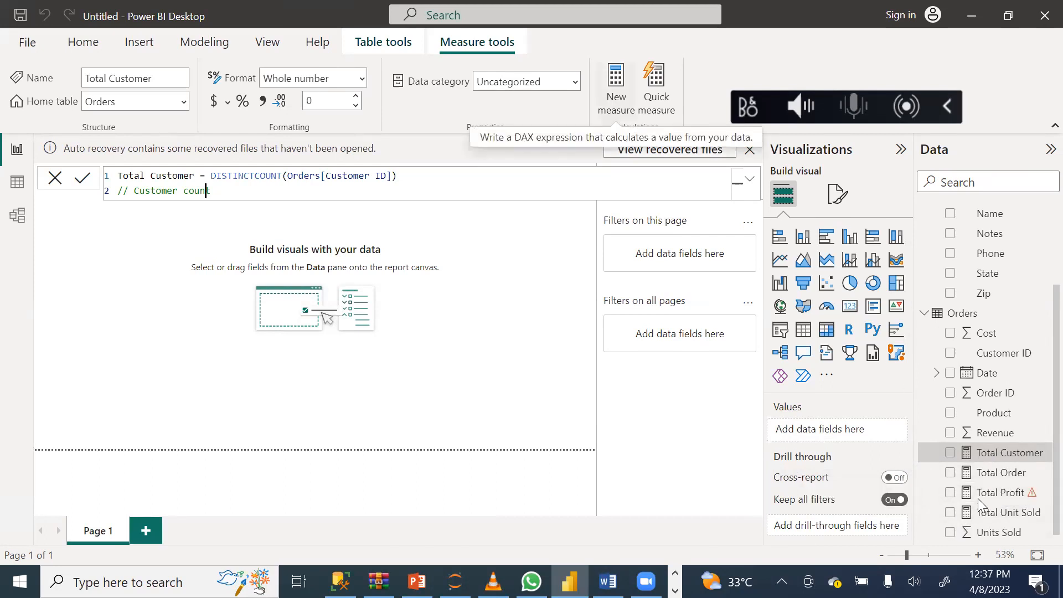
Open the Total Profit measure's formula for editing.
double_click(992, 494)
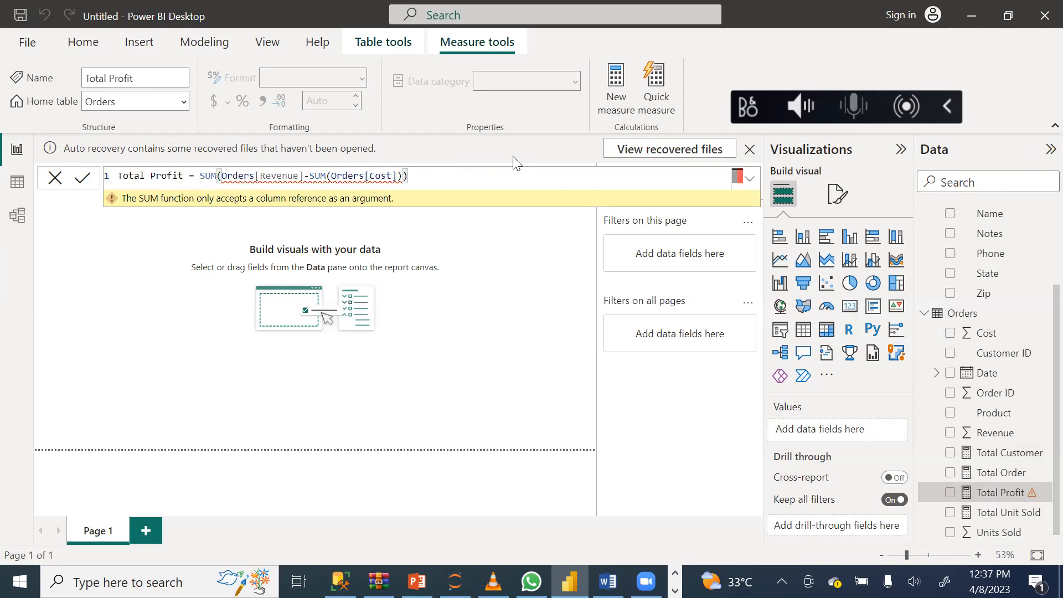
click(467, 170)
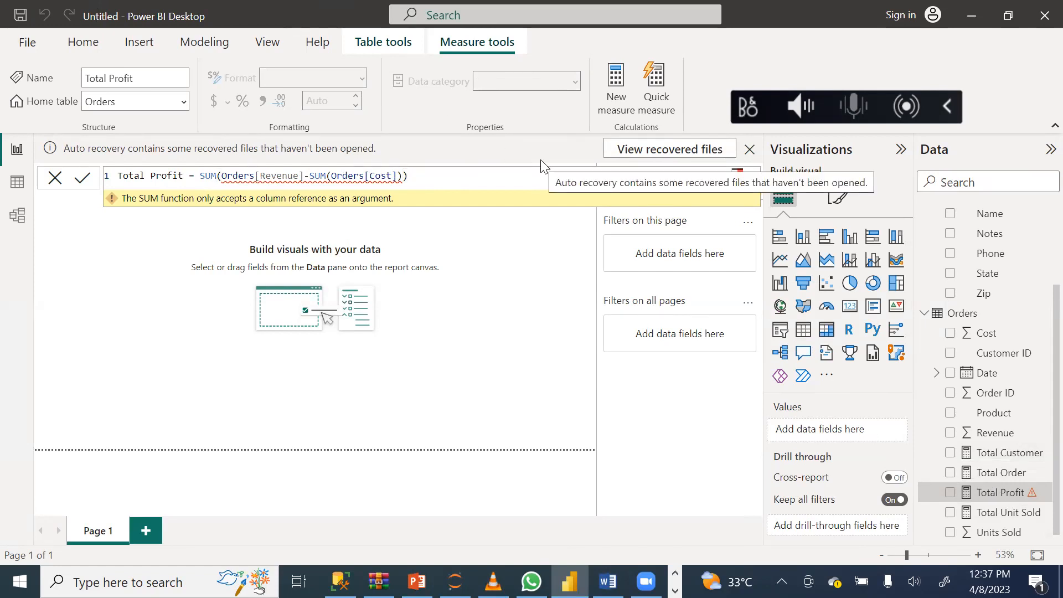
Try the Total Profit formula without the SUM function in front of (Orders[Cost]), and commit it.
click(327, 177)
key(BackSpace)
key(BackSpace)
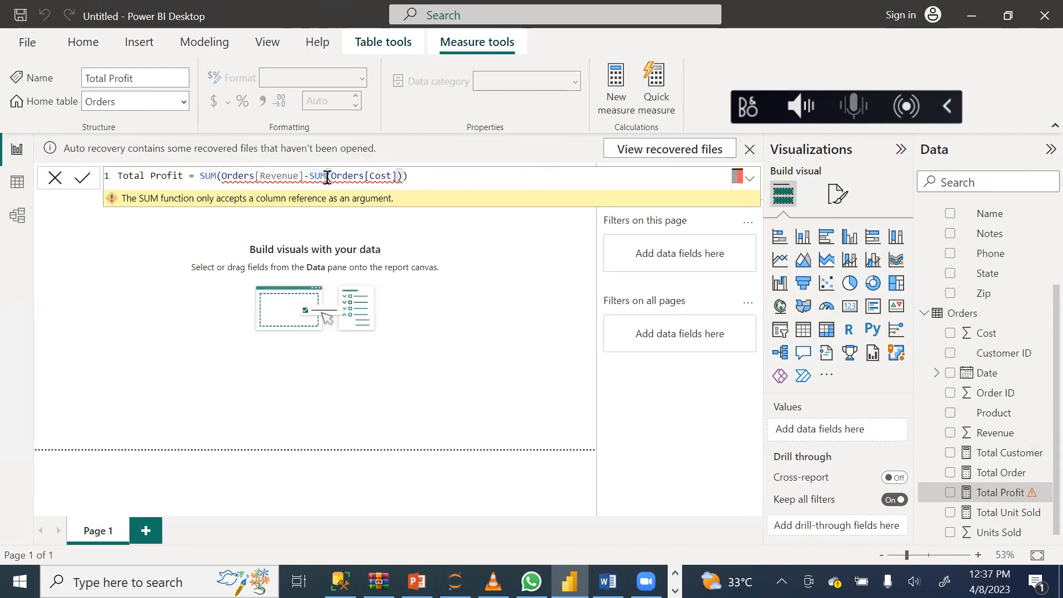
key(BackSpace)
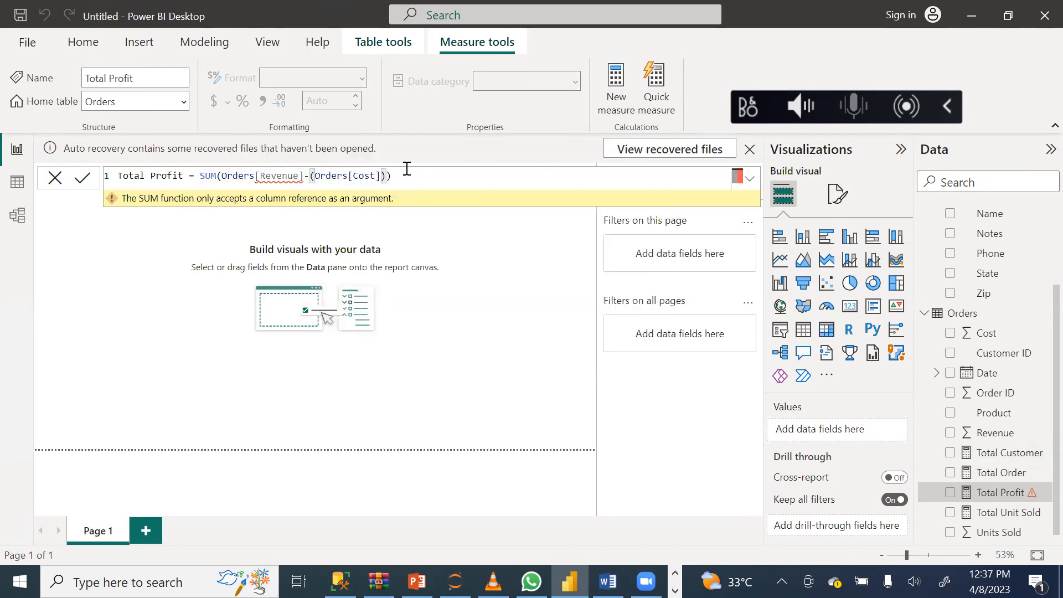
click(83, 180)
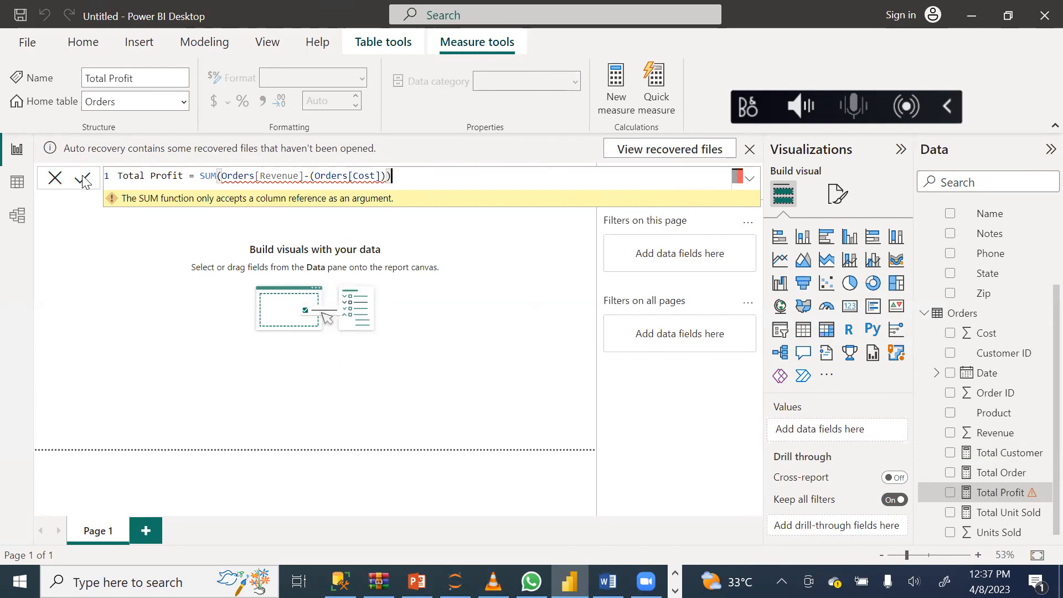
Put the SUM function back in front of (Orders[Cost]) and try committing the Total Profit formula again.
click(313, 176)
text(S)
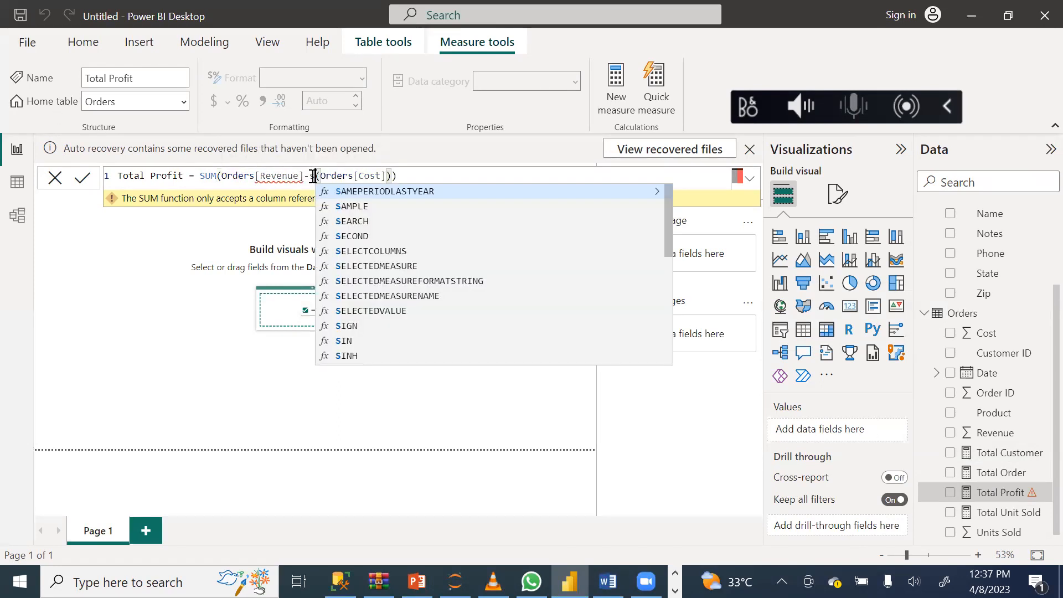
text(UM)
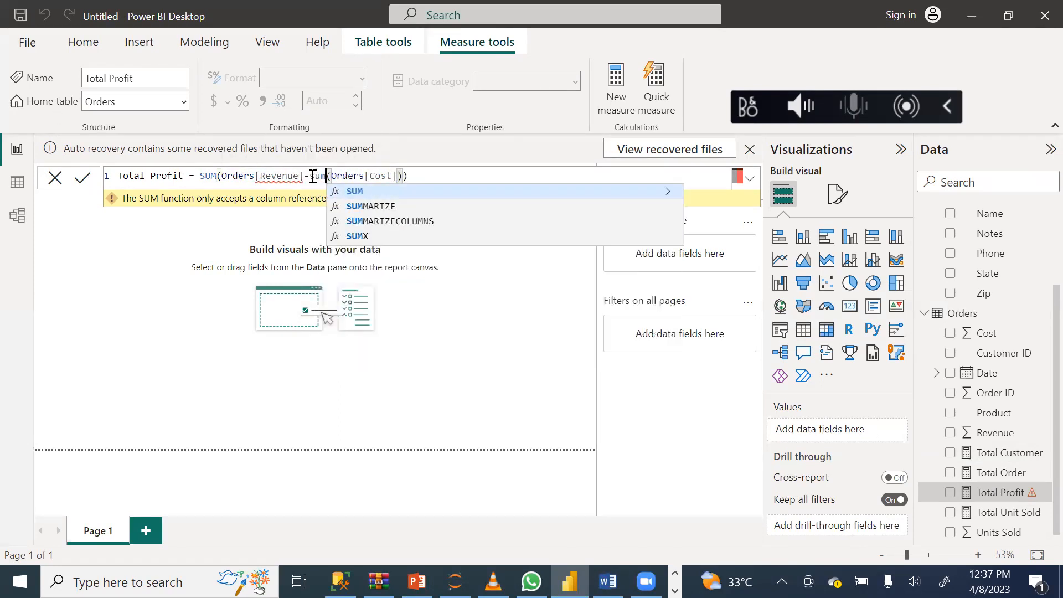
click(367, 191)
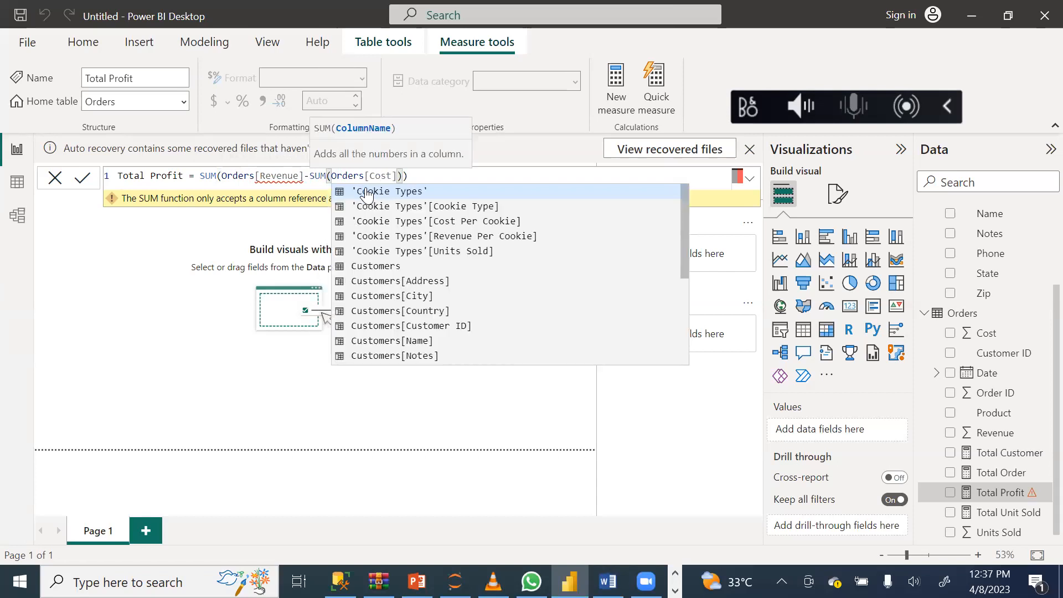
click(82, 179)
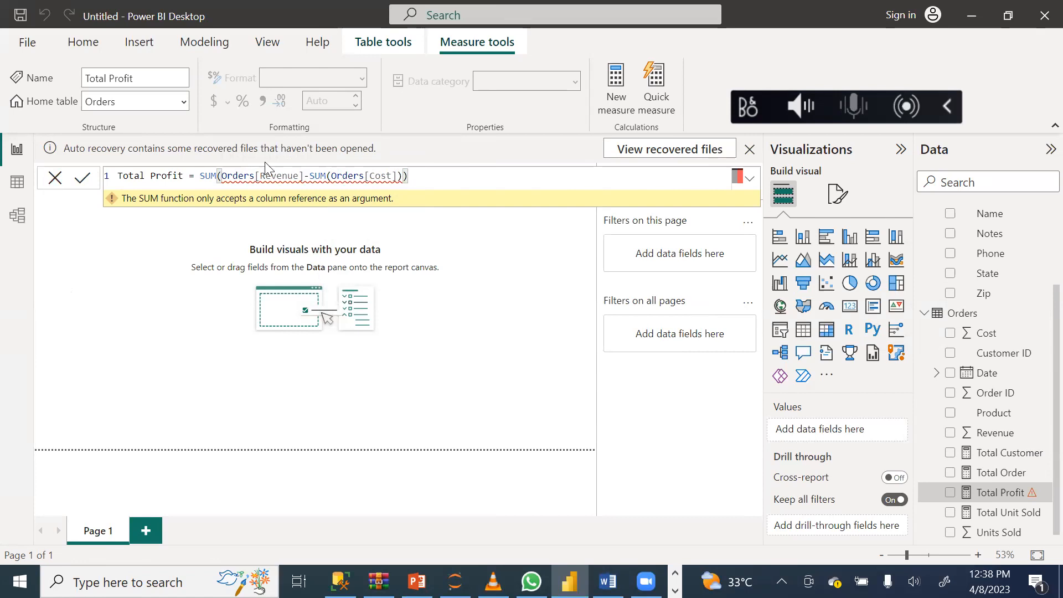
Try adding a closing bracket right after Orders[Revenue] to end the first SUM.
mouse_move(303, 178)
click(304, 176)
text())
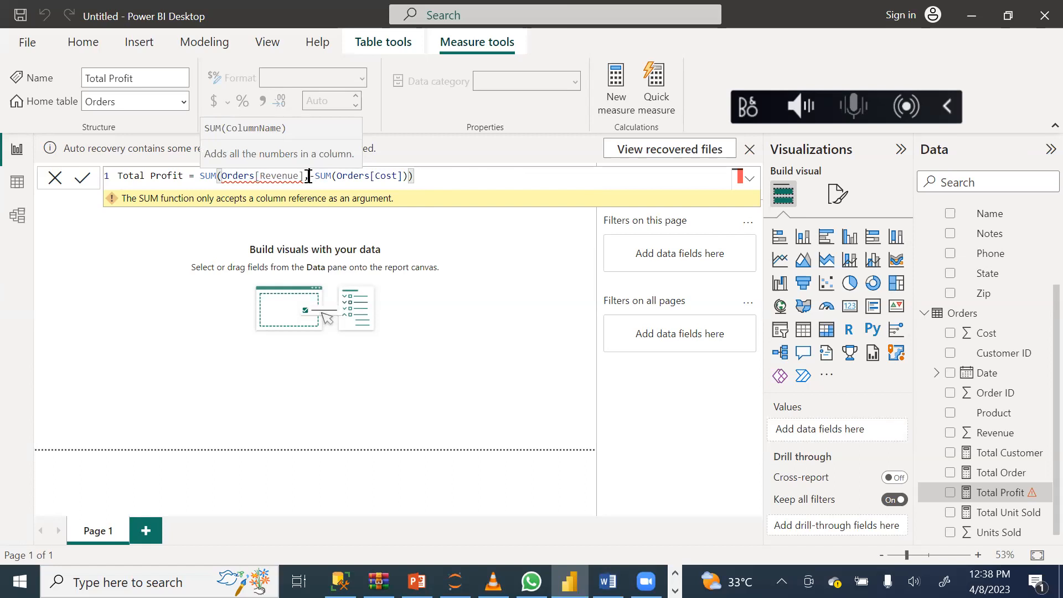
key(BackSpace)
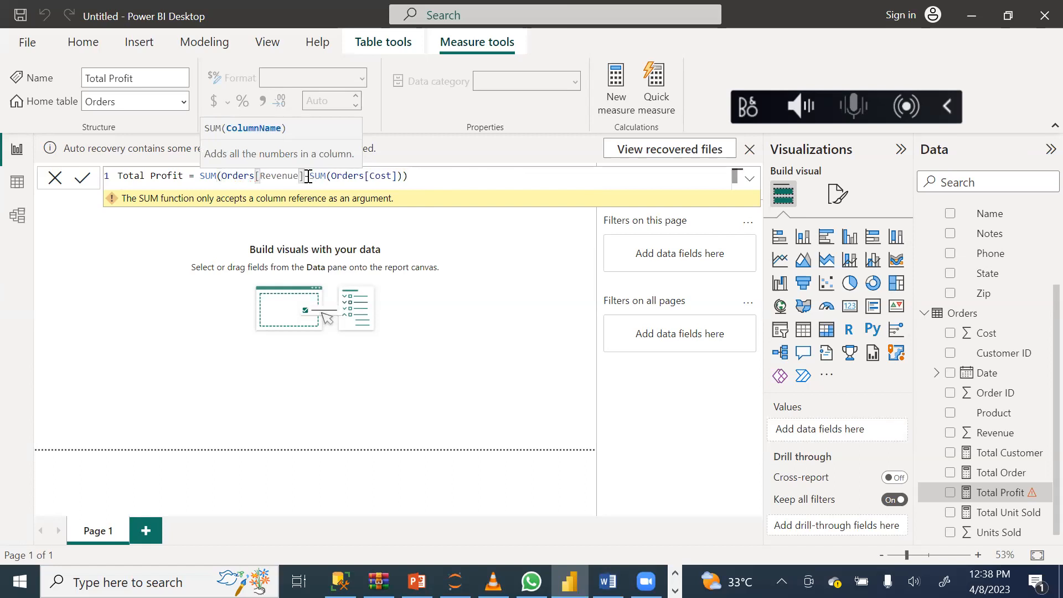
text())
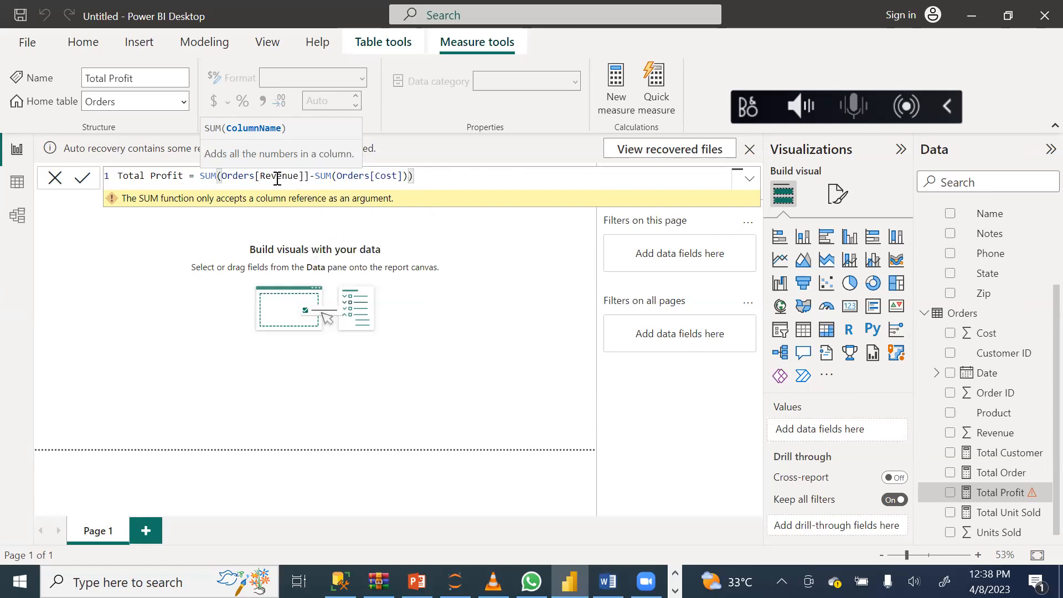
key(BackSpace)
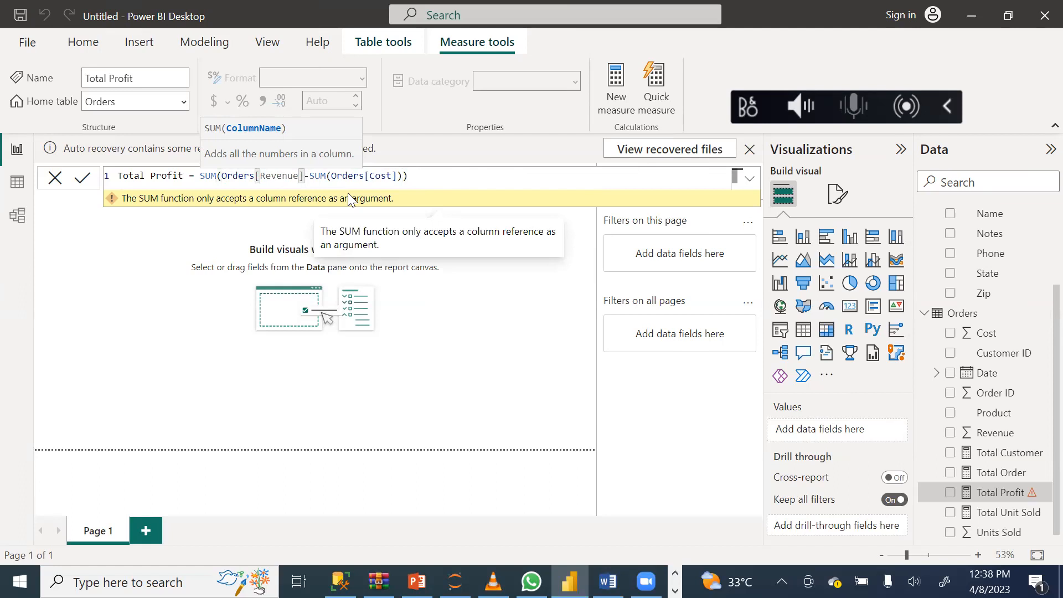
text())
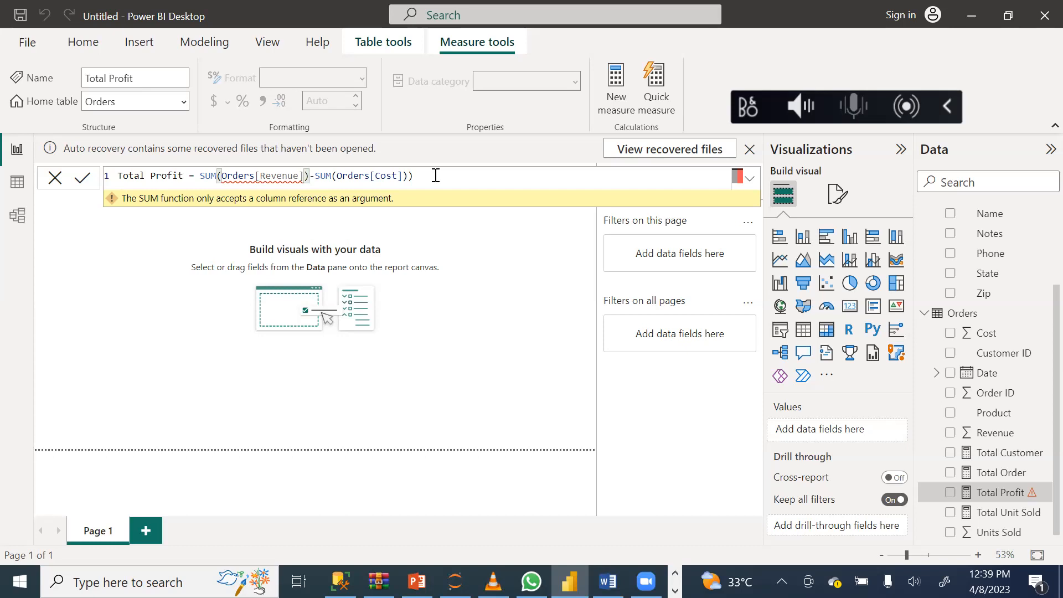
Erase the whole expression after the equals sign in the Total Profit formula.
key(BackSpace)
key(BackSpace)
key(BackSpace)
key(BackSpace)
key(BackSpace)
key(BackSpace)
key(BackSpace)
key(BackSpace)
key(BackSpace)
key(BackSpace)
key(BackSpace)
key(BackSpace)
key(BackSpace)
key(BackSpace)
key(BackSpace)
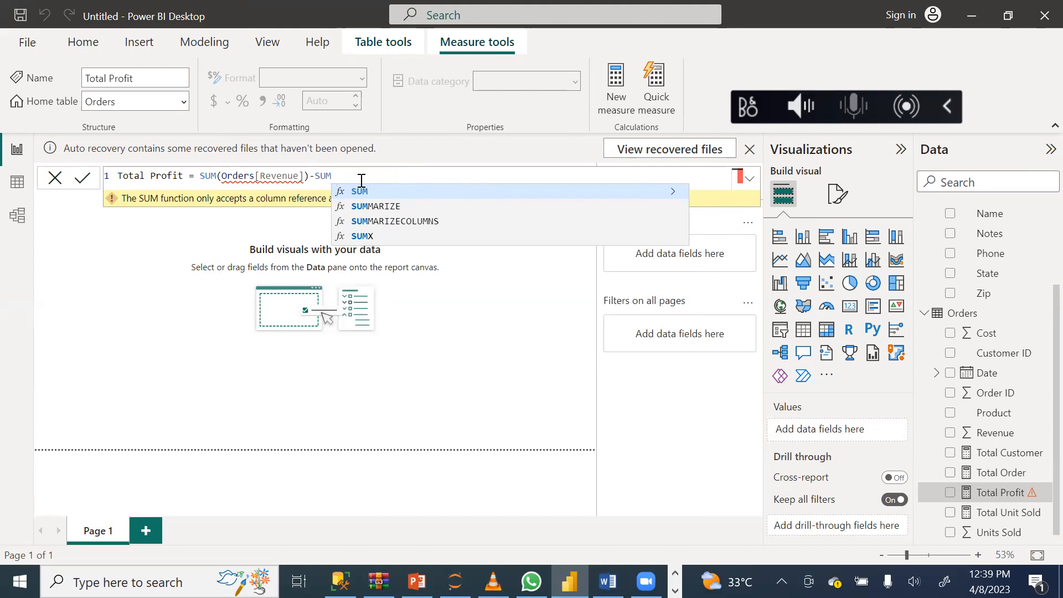
click(309, 176)
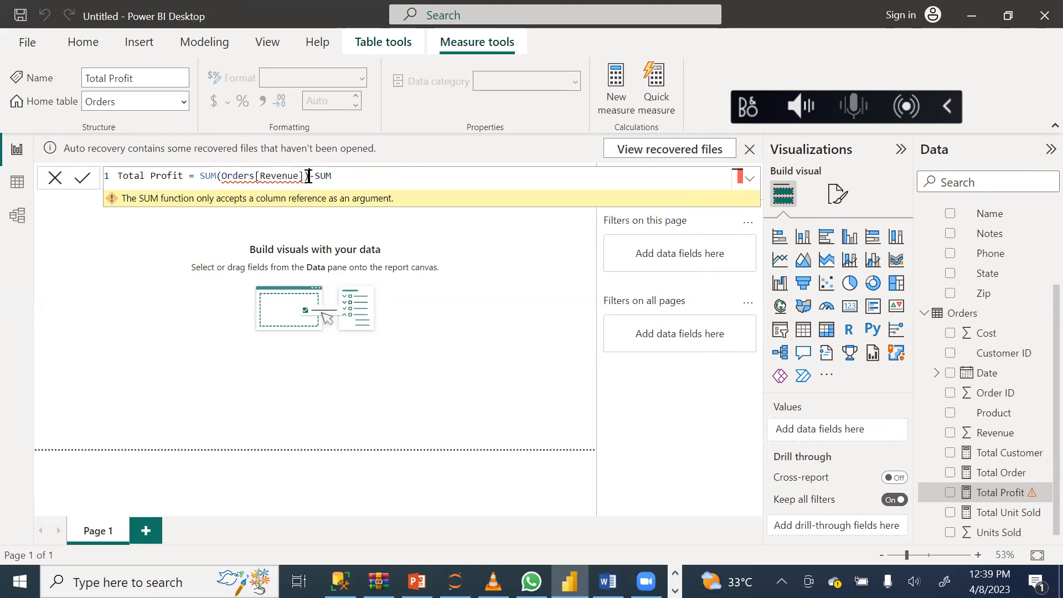
key(BackSpace)
key(BackSpace)
key(BackSpace)
key(BackSpace)
key(BackSpace)
key(BackSpace)
key(BackSpace)
key(BackSpace)
key(BackSpace)
key(BackSpace)
key(BackSpace)
key(BackSpace)
key(BackSpace)
key(BackSpace)
key(BackSpace)
key(BackSpace)
key(BackSpace)
key(BackSpace)
key(BackSpace)
key(BackSpace)
key(BackSpace)
key(BackSpace)
key(BackSpace)
key(BackSpace)
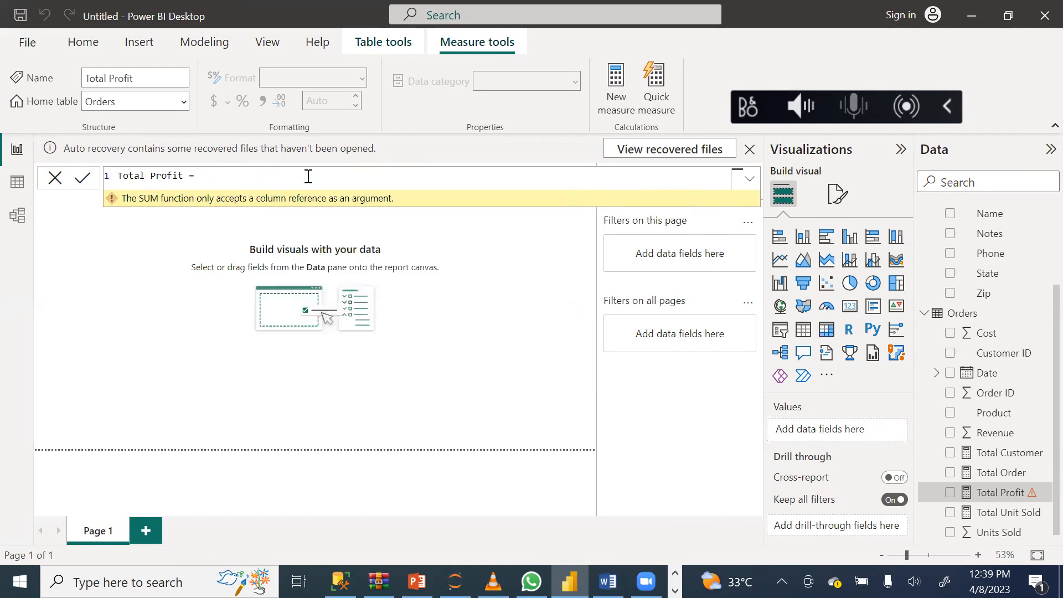
Begin the Total Profit expression anew with SUM(Orders[Revenue]), choosing the function and column from the suggestions.
text(s)
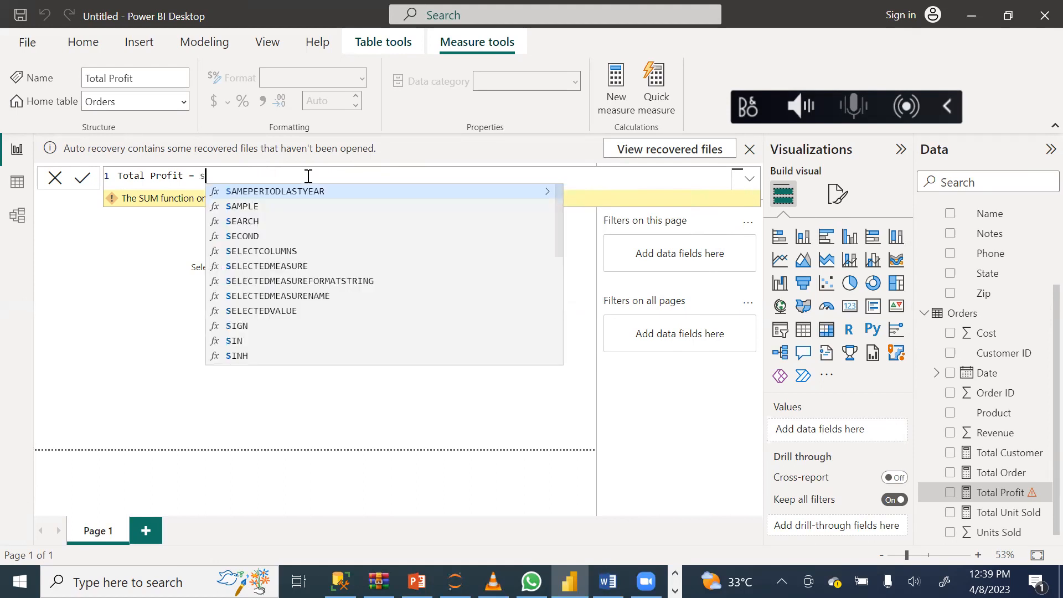
text(um)
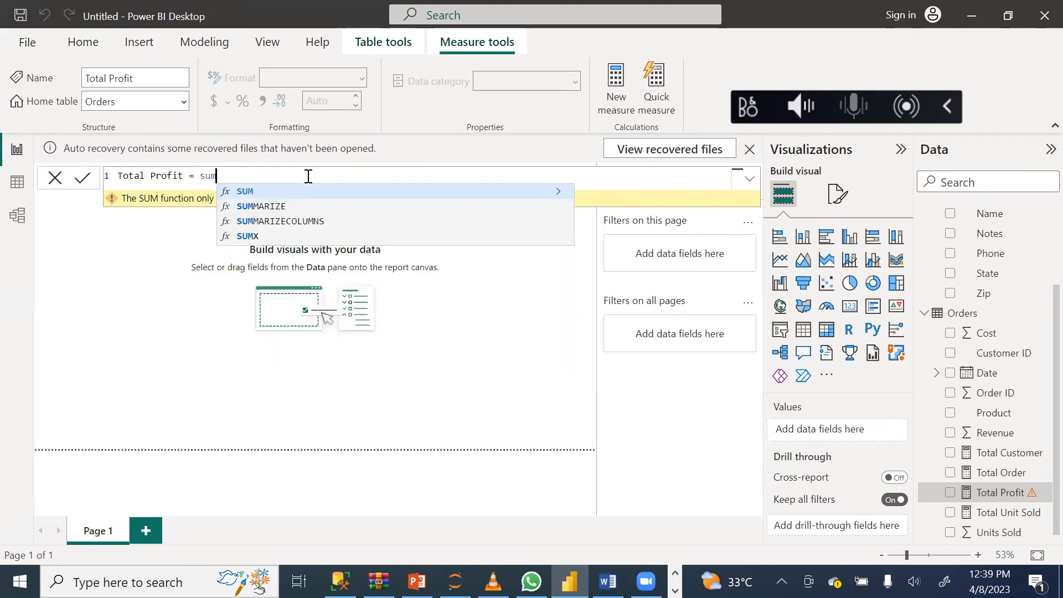
click(250, 196)
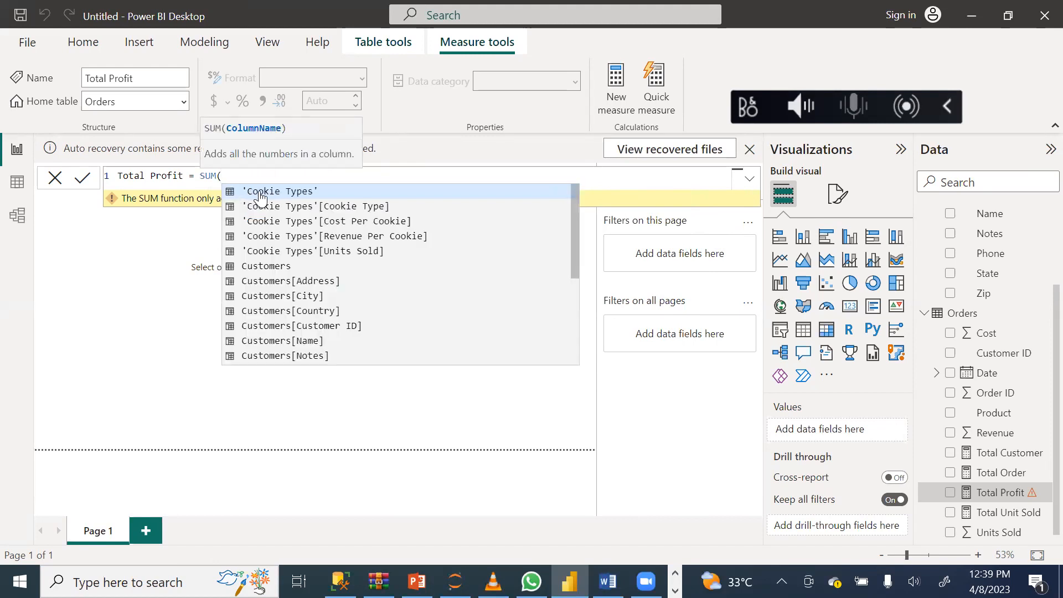
drag(575, 221, 578, 332)
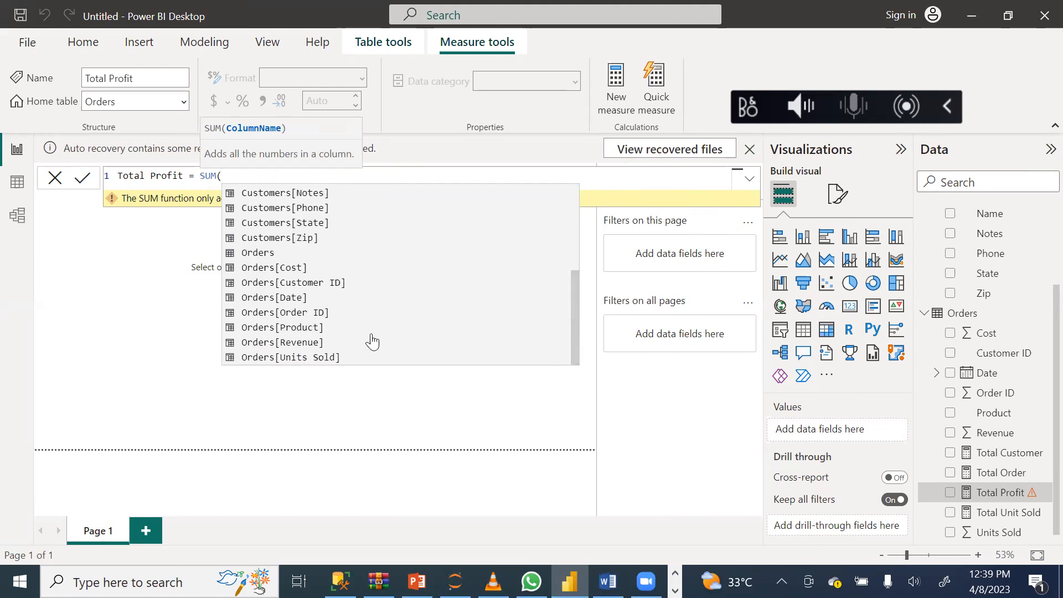
click(305, 342)
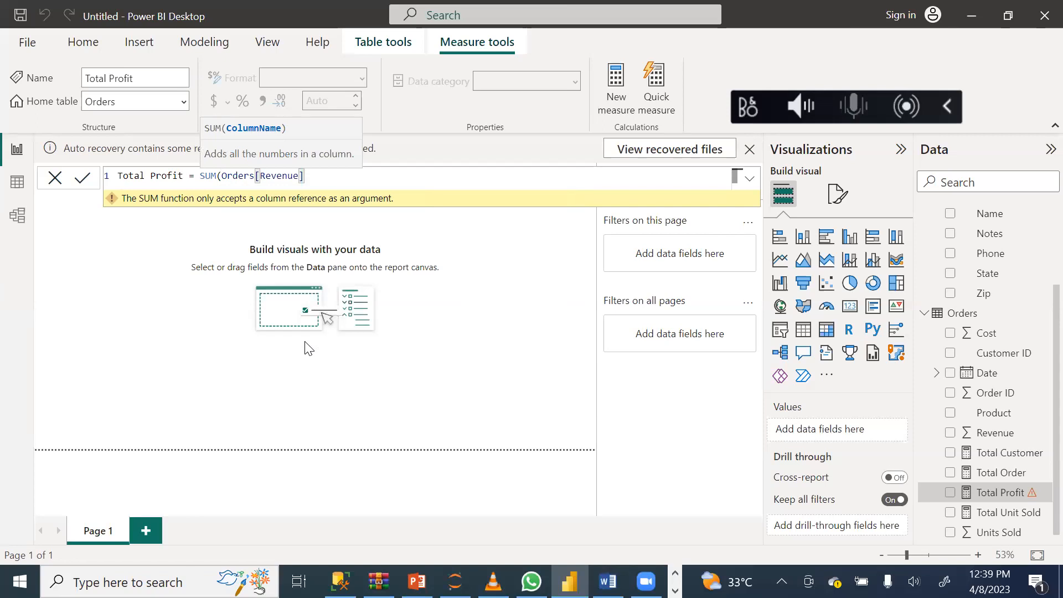
text())
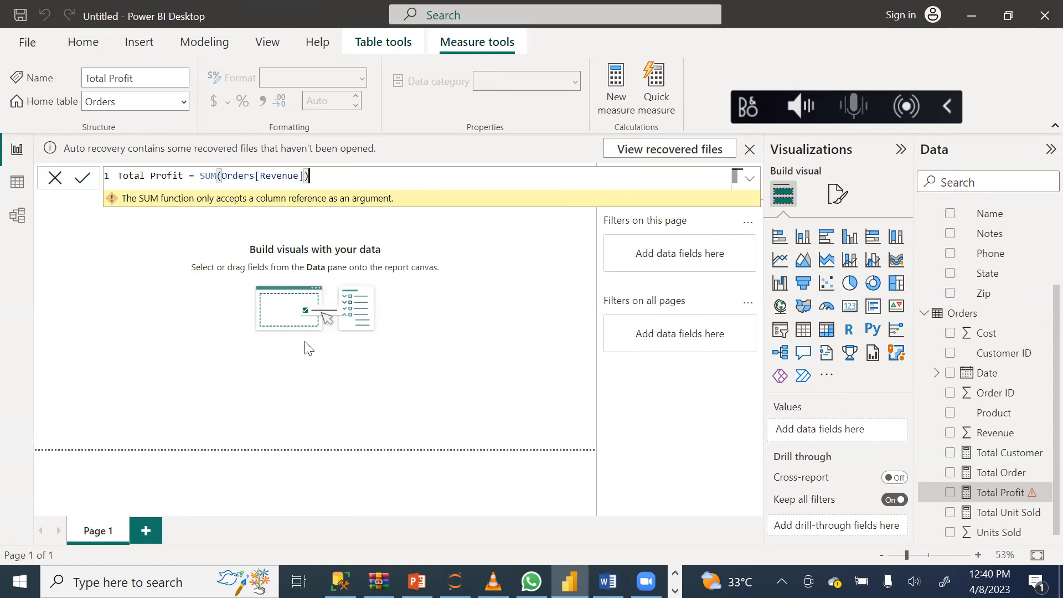
Erase the SUM argument, choose Orders[Revenue] again from the suggestions, and add a minus sign after it.
key(BackSpace)
key(BackSpace)
key(BackSpace)
key(BackSpace)
key(BackSpace)
key(BackSpace)
key(BackSpace)
key(BackSpace)
key(BackSpace)
key(BackSpace)
key(BackSpace)
key(BackSpace)
key(BackSpace)
key(BackSpace)
key(BackSpace)
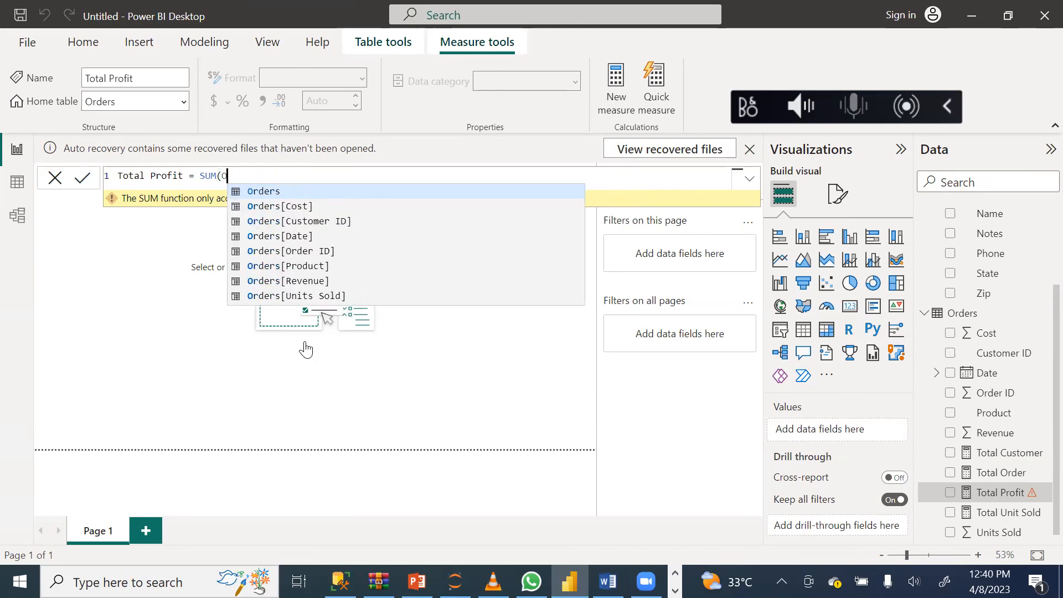
key(BackSpace)
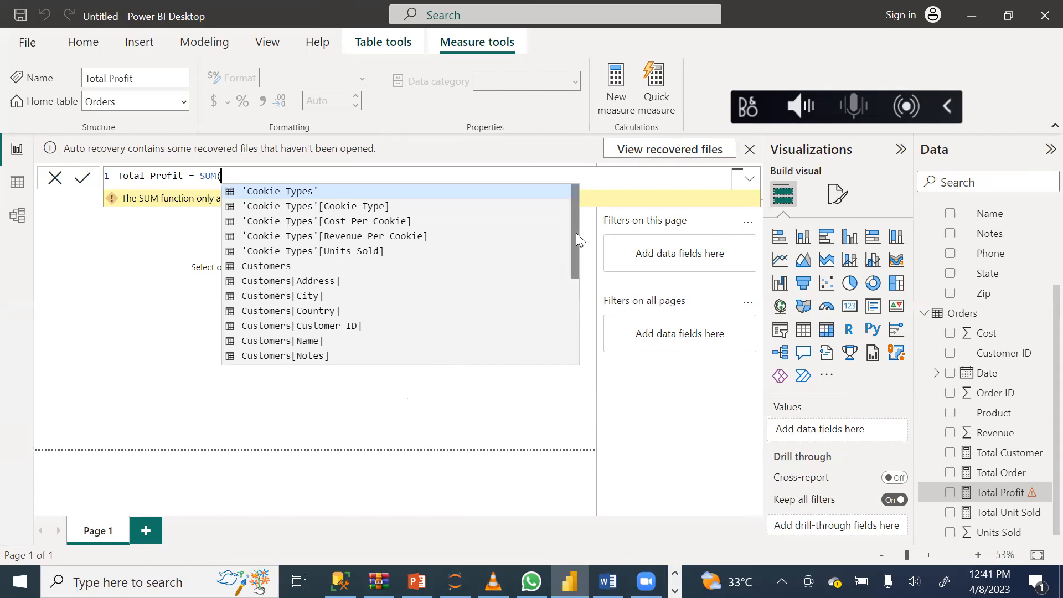
drag(575, 233, 573, 336)
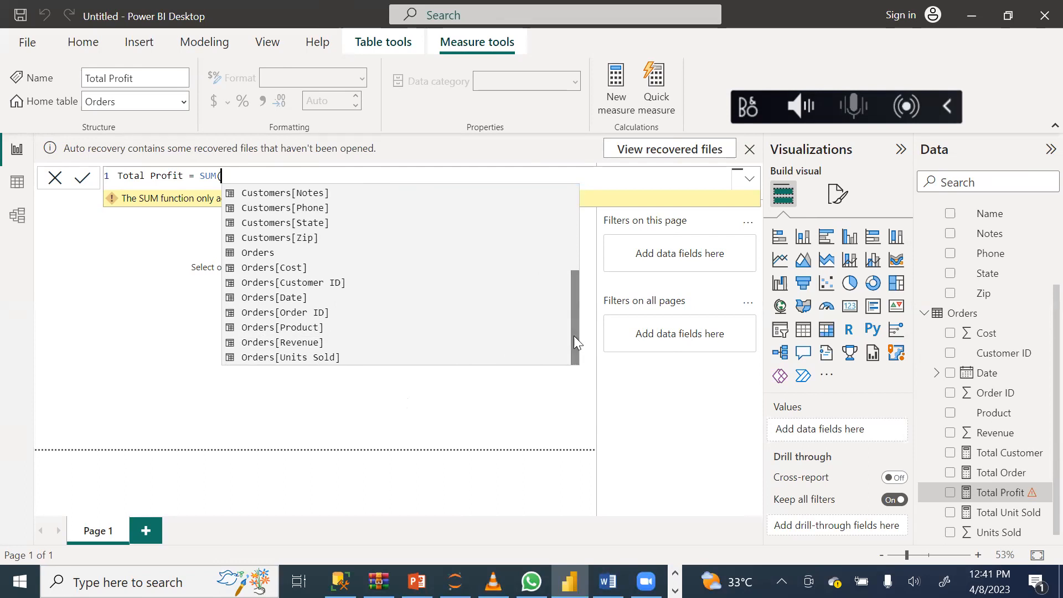
click(292, 343)
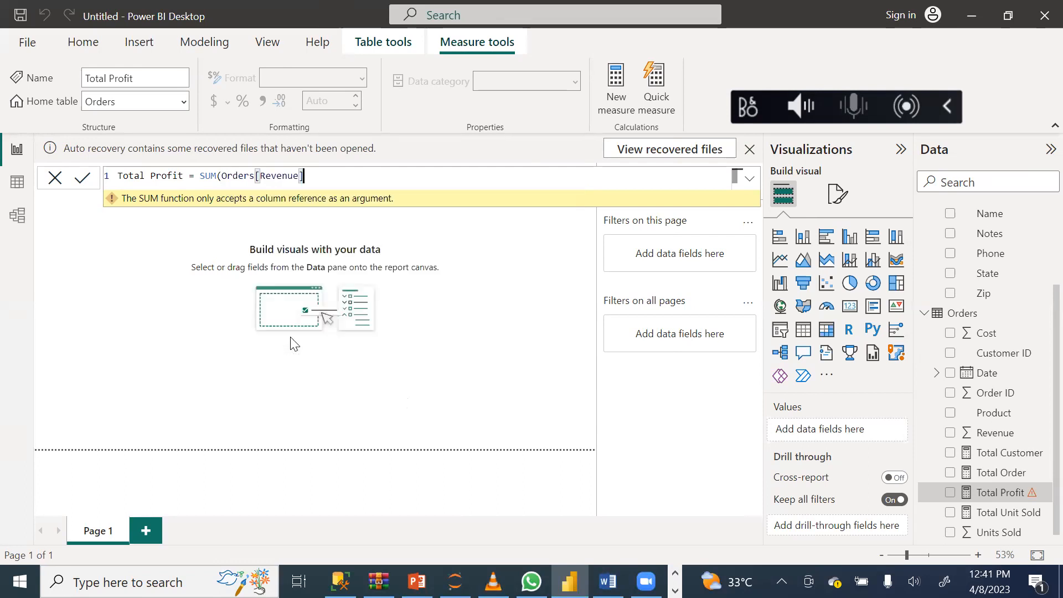
text(-)
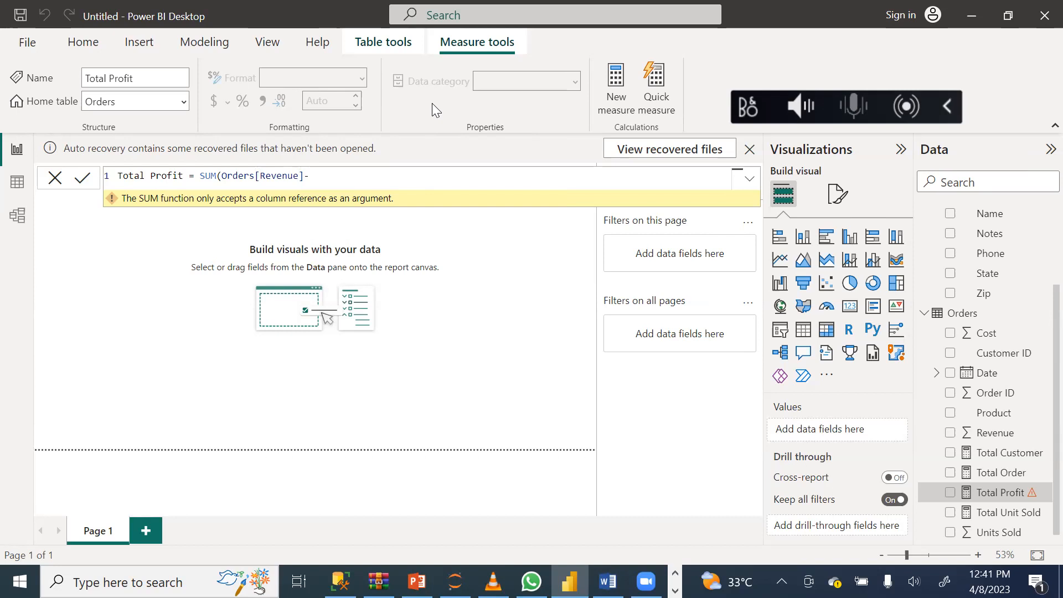
Insert a closing bracket after Orders[Revenue] and add a second SUM function after the minus sign.
click(304, 177)
text())
click(326, 173)
text(sum)
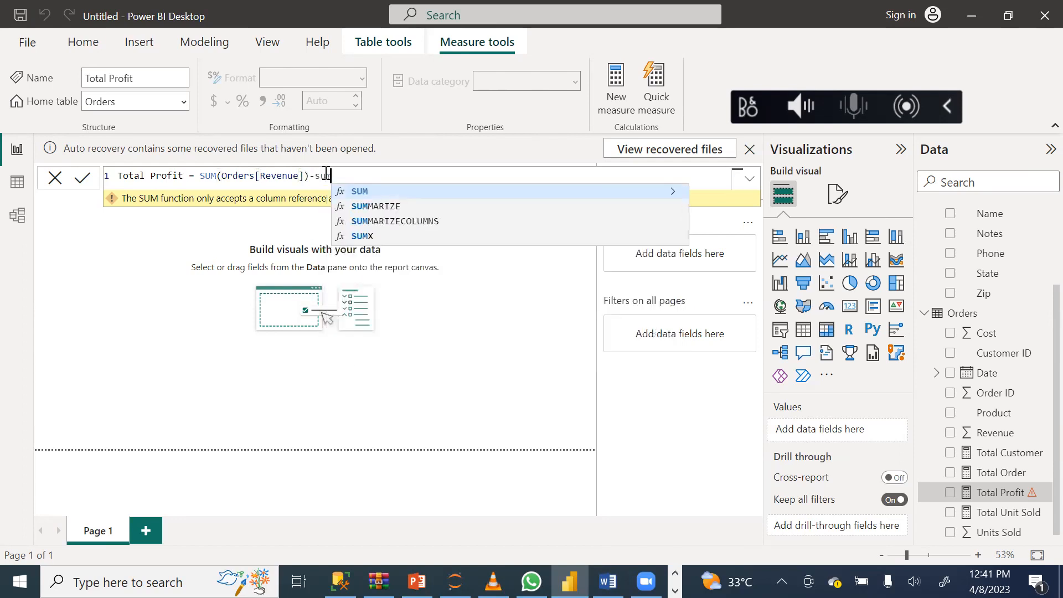
click(360, 192)
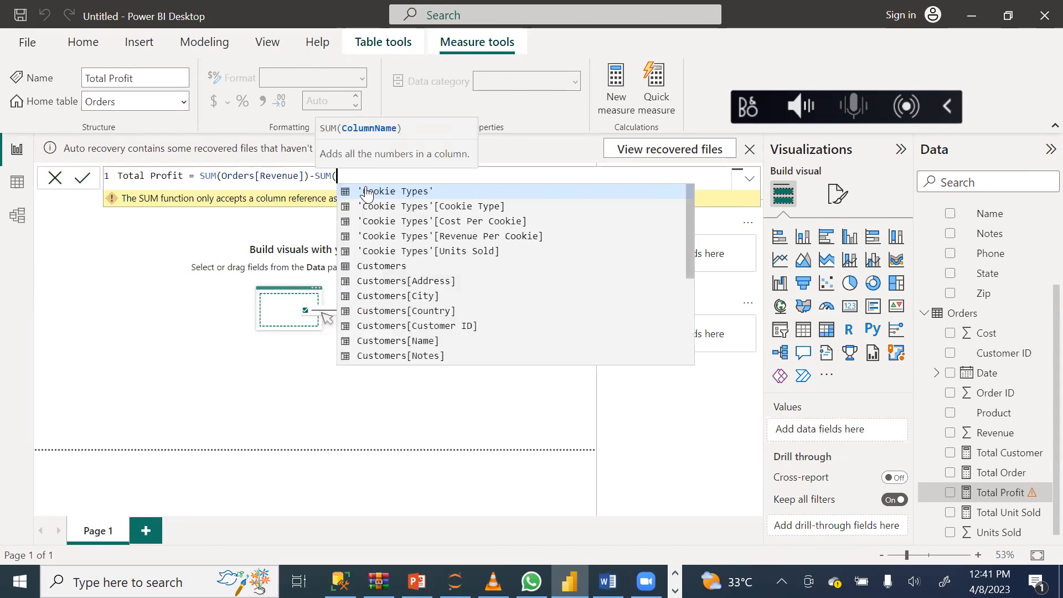
Retype the second SUM's opening bracket, choose Orders[Cost] as its column, and commit the Total Profit formula.
click(684, 119)
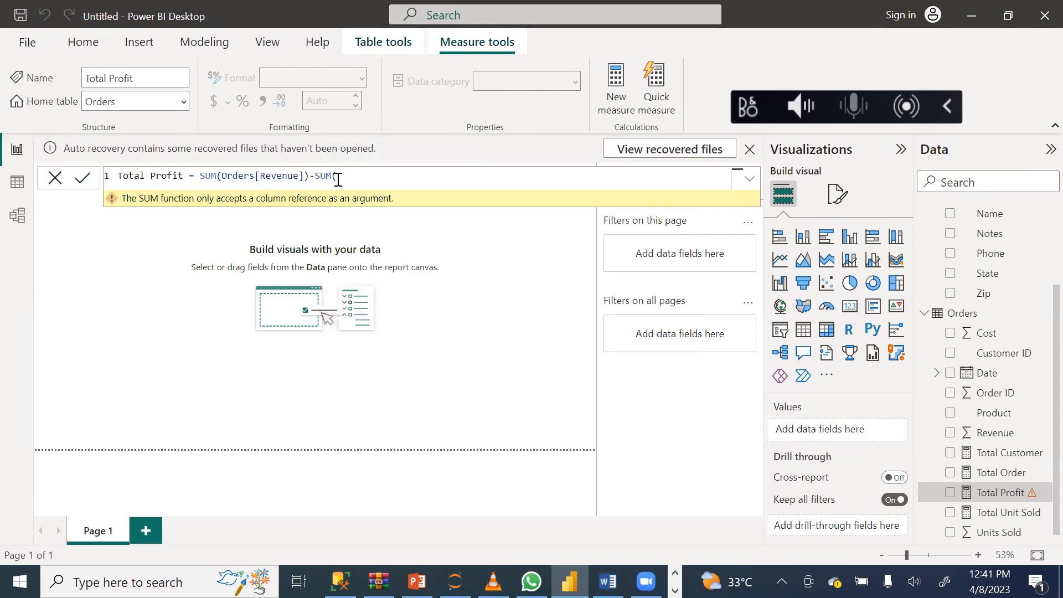
key(BackSpace)
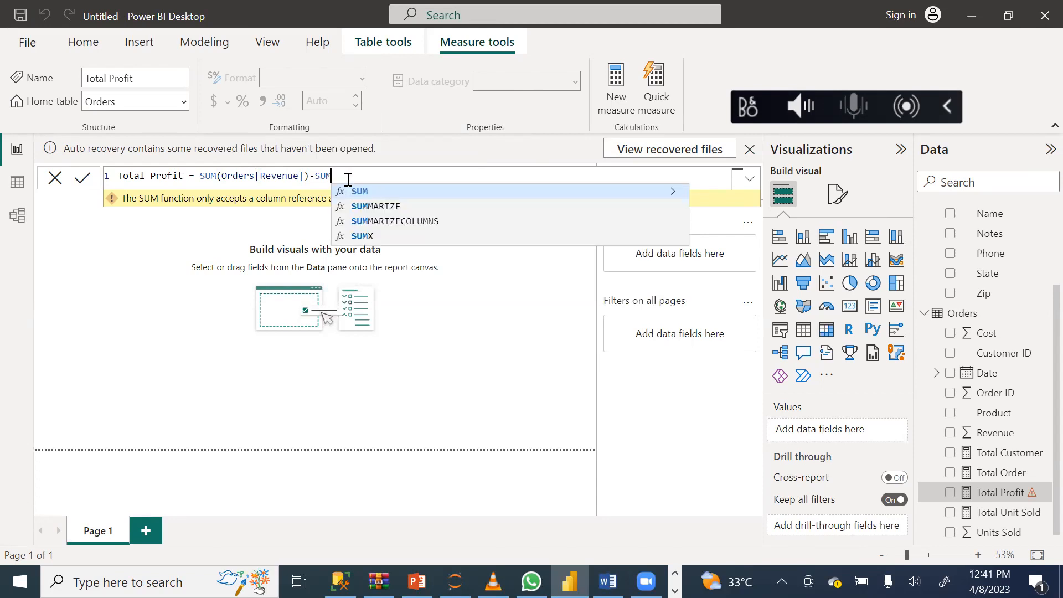
text(()
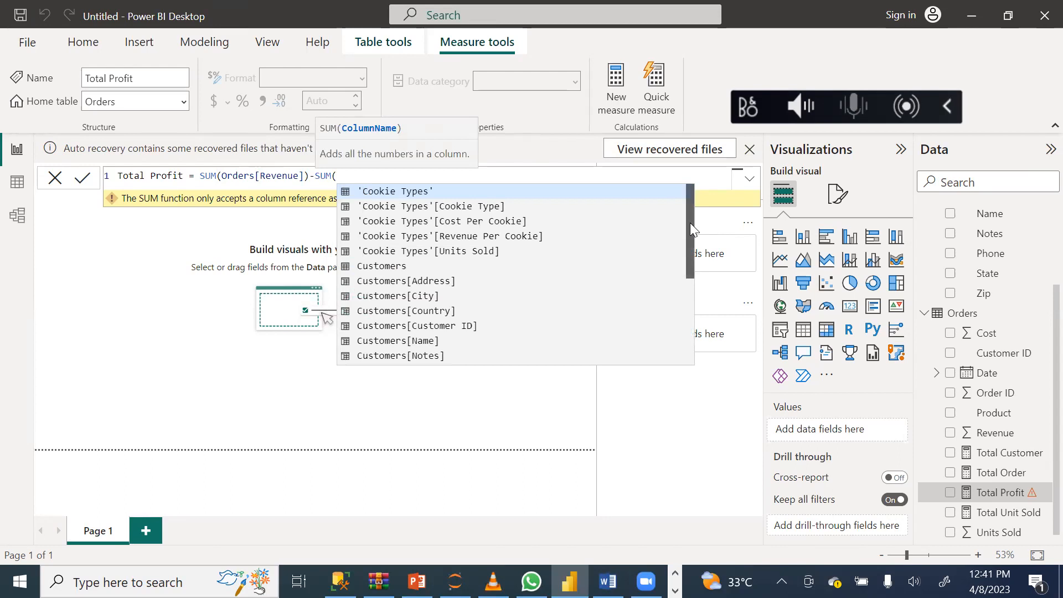
scroll(692, 268, down, 1)
scroll(692, 268, down, 2)
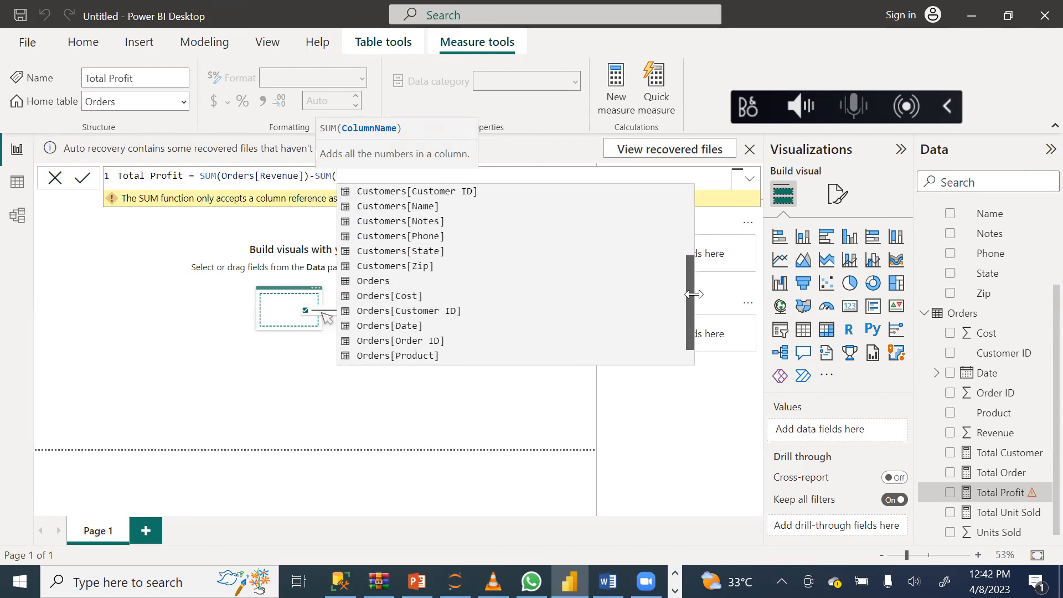
click(381, 297)
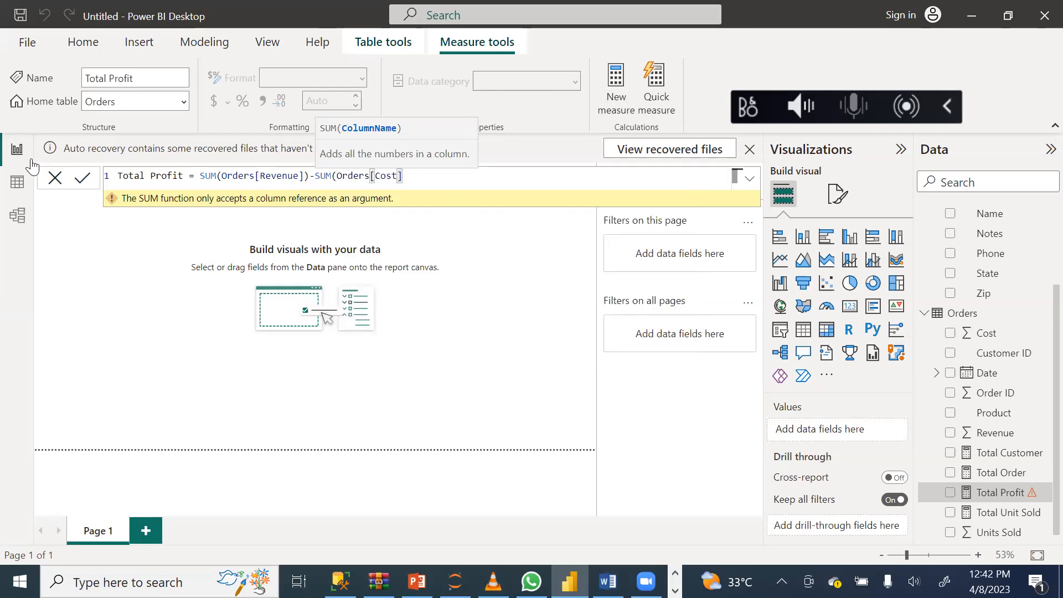
click(87, 180)
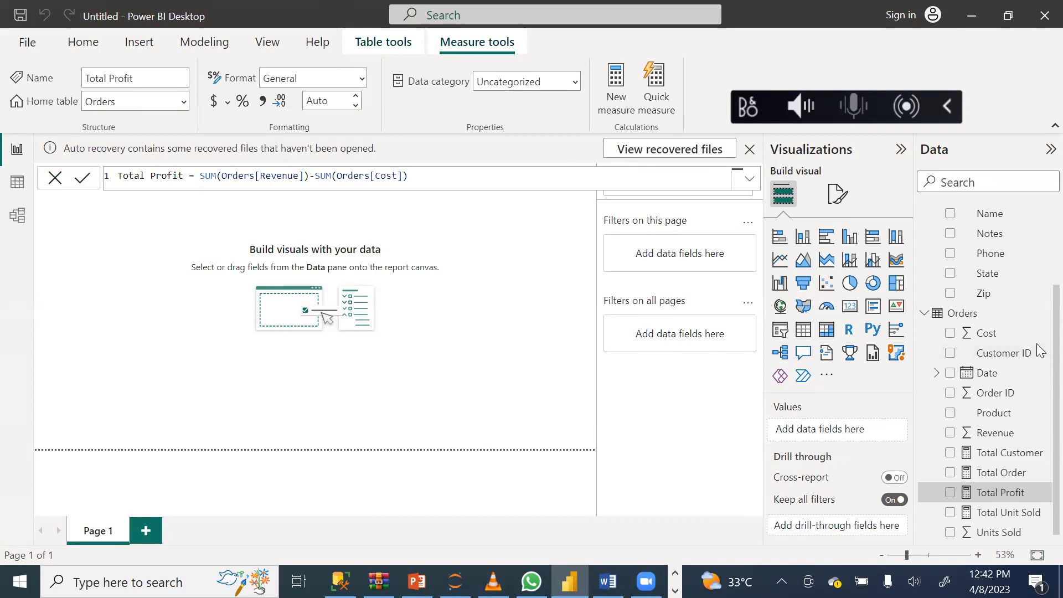
scroll(1039, 376, down, 1)
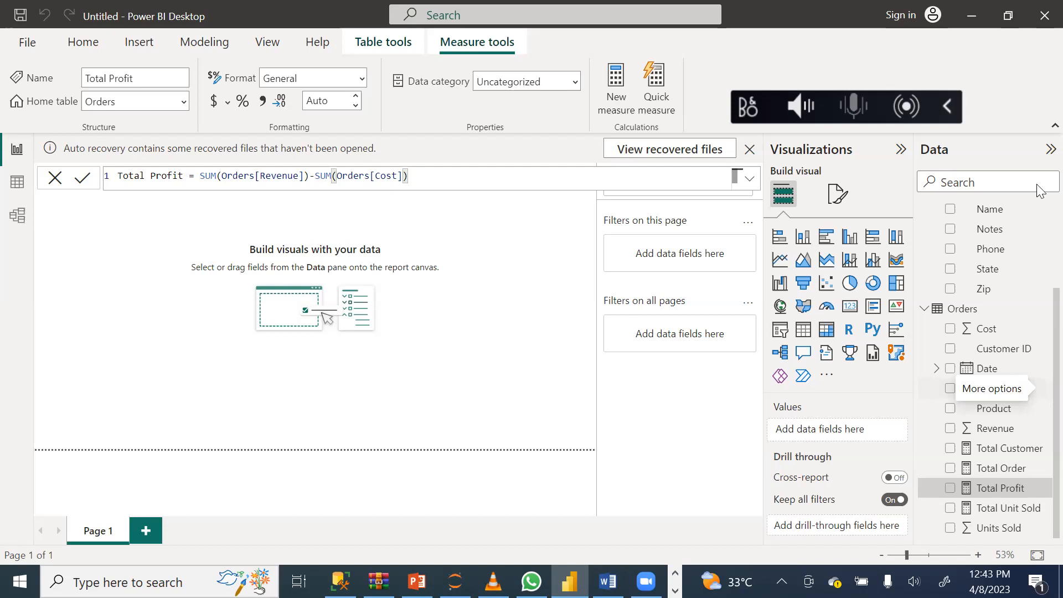
double_click(562, 377)
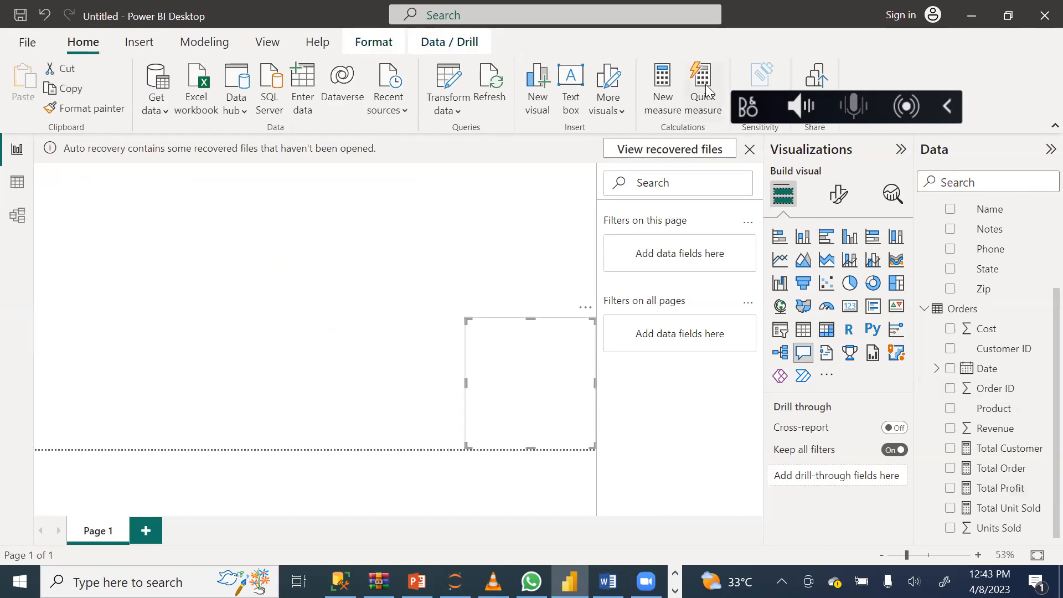
click(579, 308)
key(Escape)
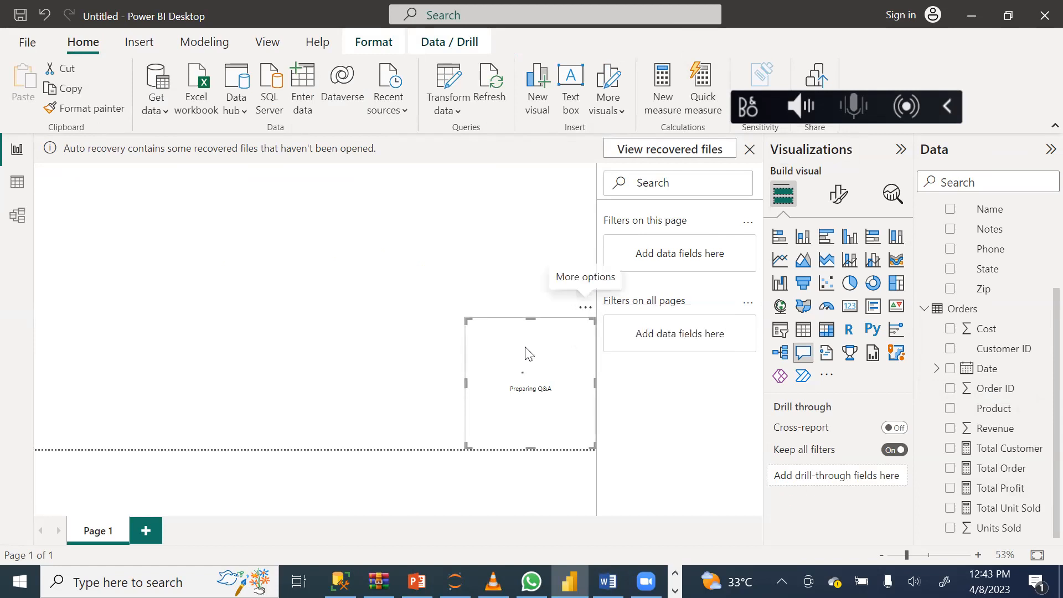
key(Delete)
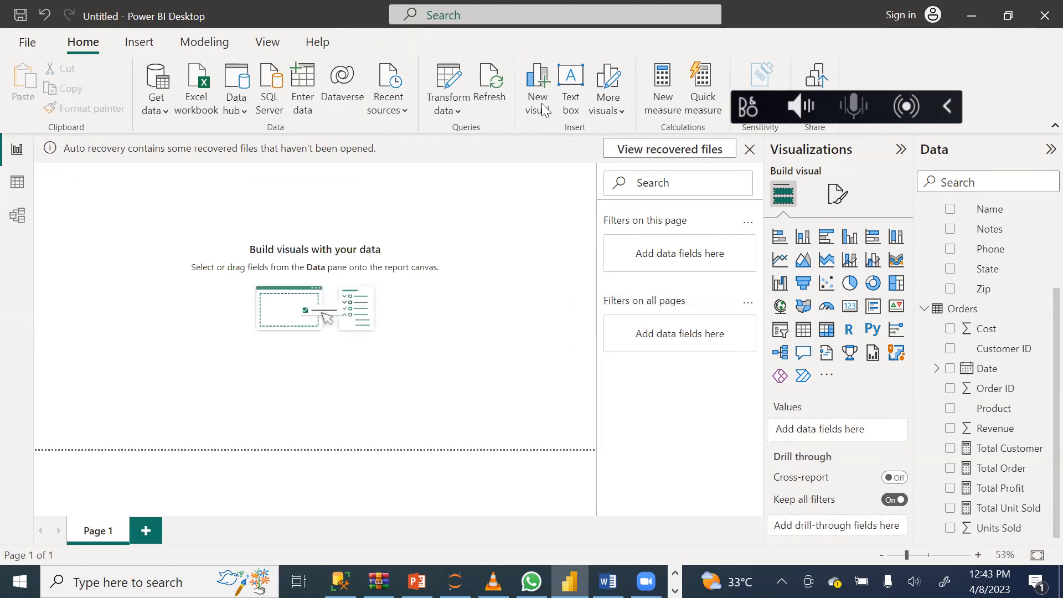
Start a quick measure and choose Subtraction as its calculation.
click(711, 99)
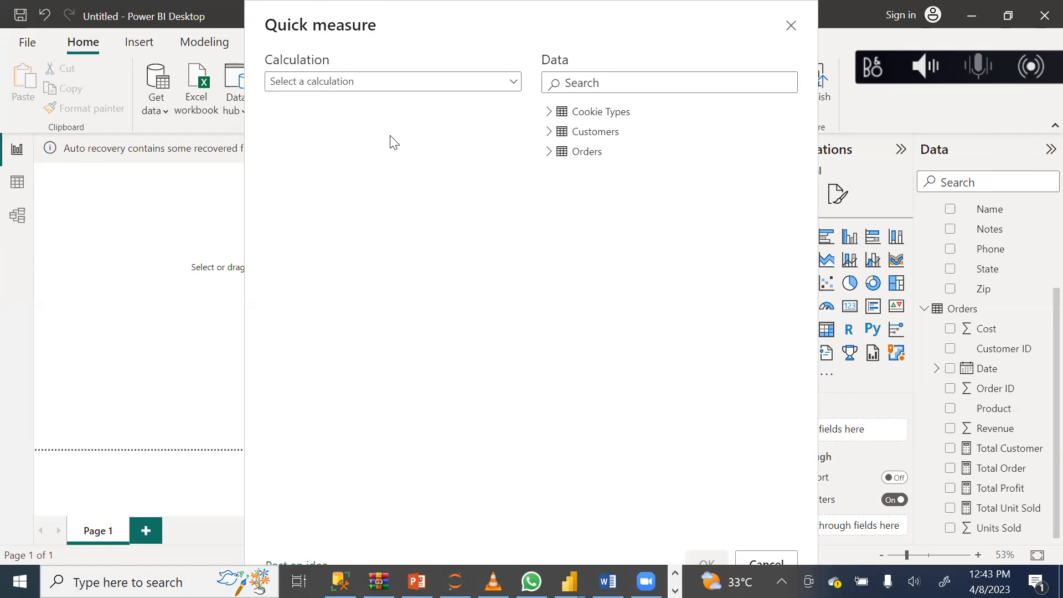
click(518, 84)
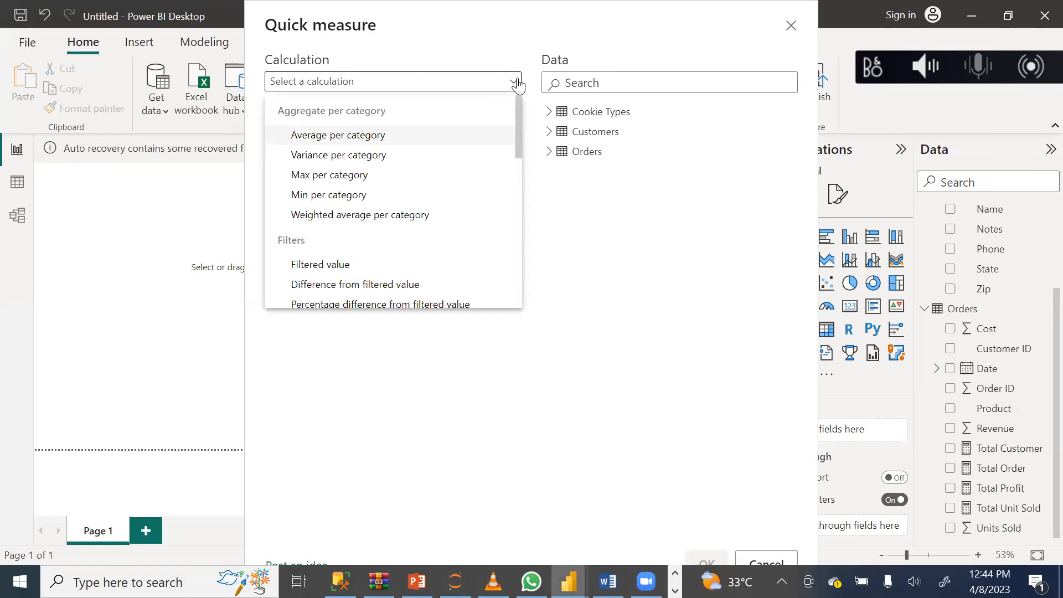
click(517, 84)
click(518, 84)
drag(516, 117, 525, 250)
click(331, 224)
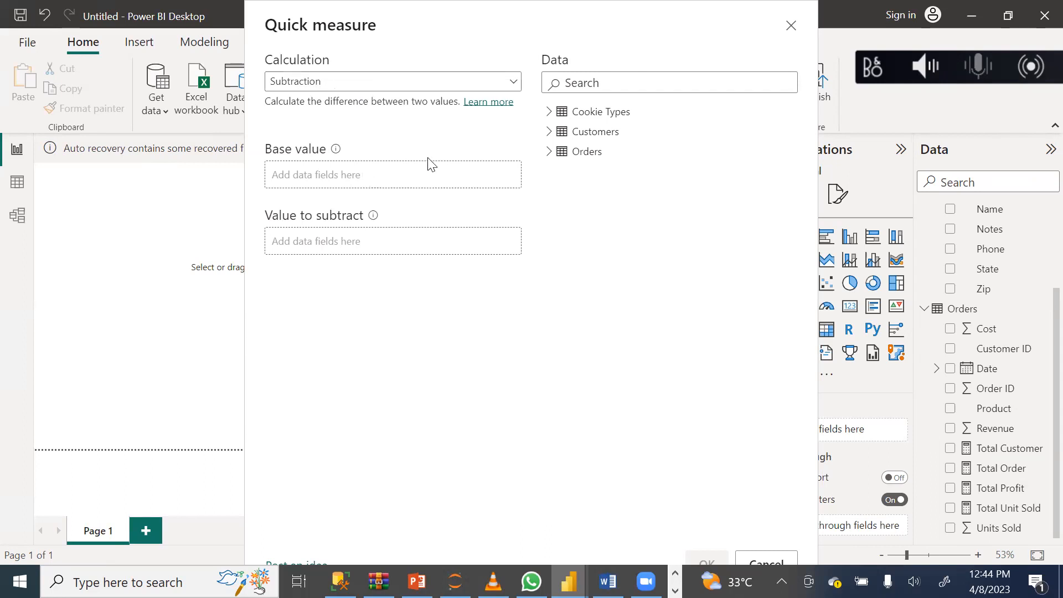
Use Revenue from Orders as the base value and Cost as the value to subtract, and create the quick measure.
click(552, 156)
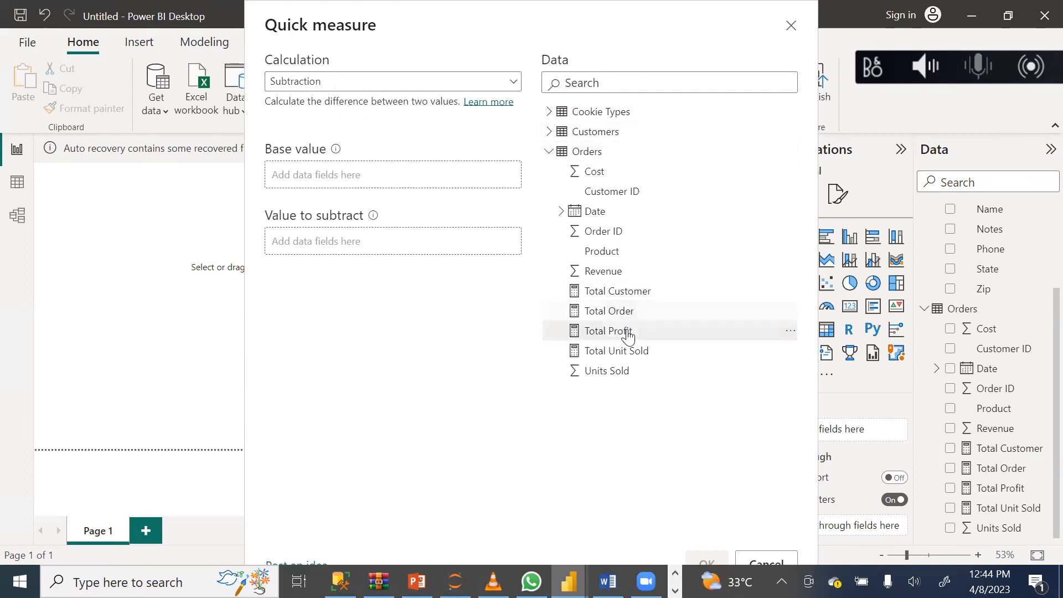
drag(605, 275, 355, 173)
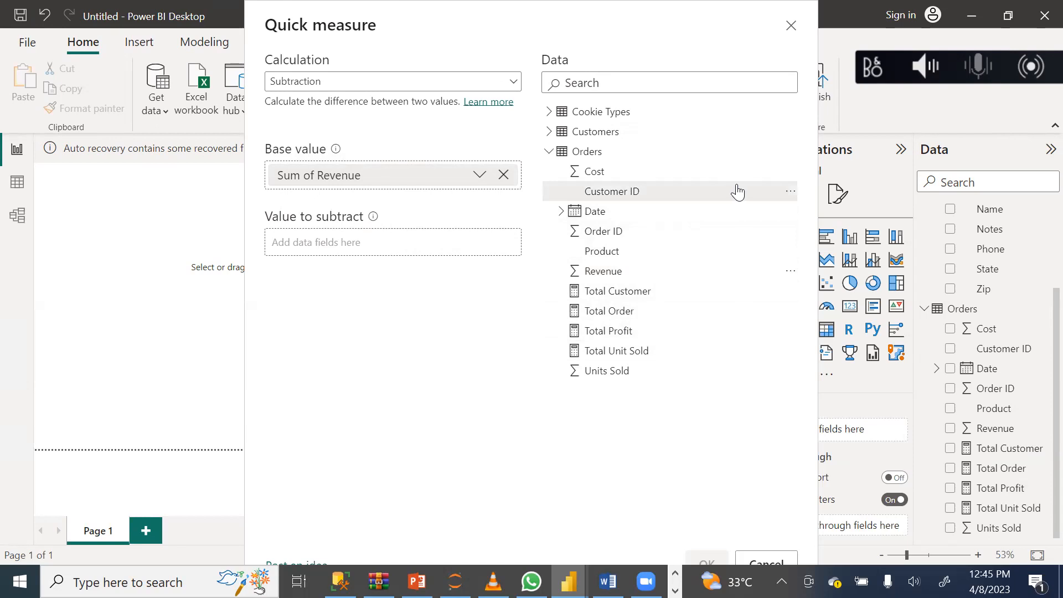
drag(601, 175, 316, 245)
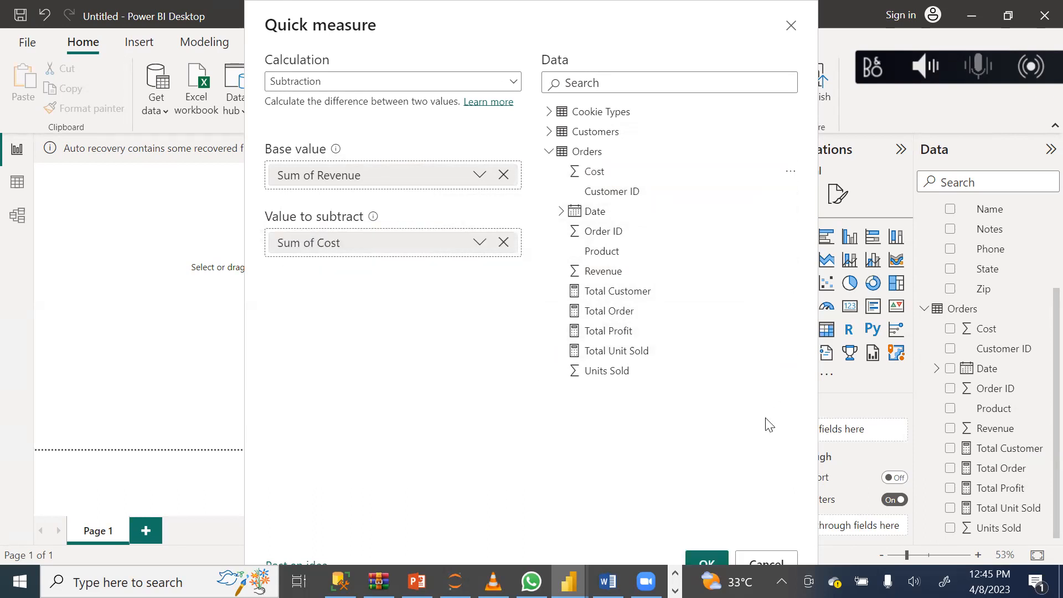
click(712, 561)
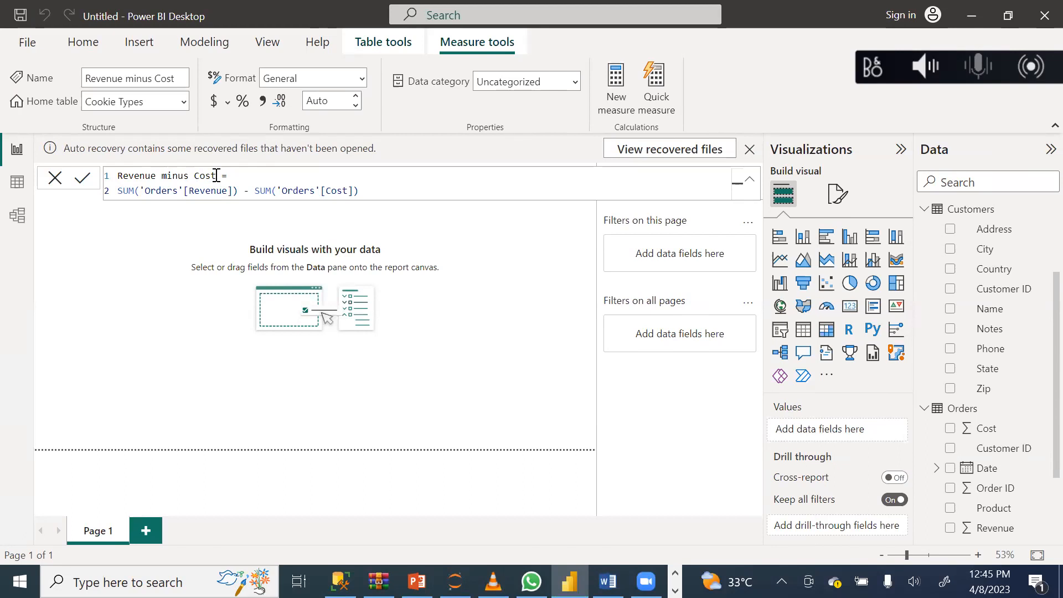
Create a second Subtraction quick measure that takes the sum of Orders Cost from the sum of Orders Revenue.
click(653, 92)
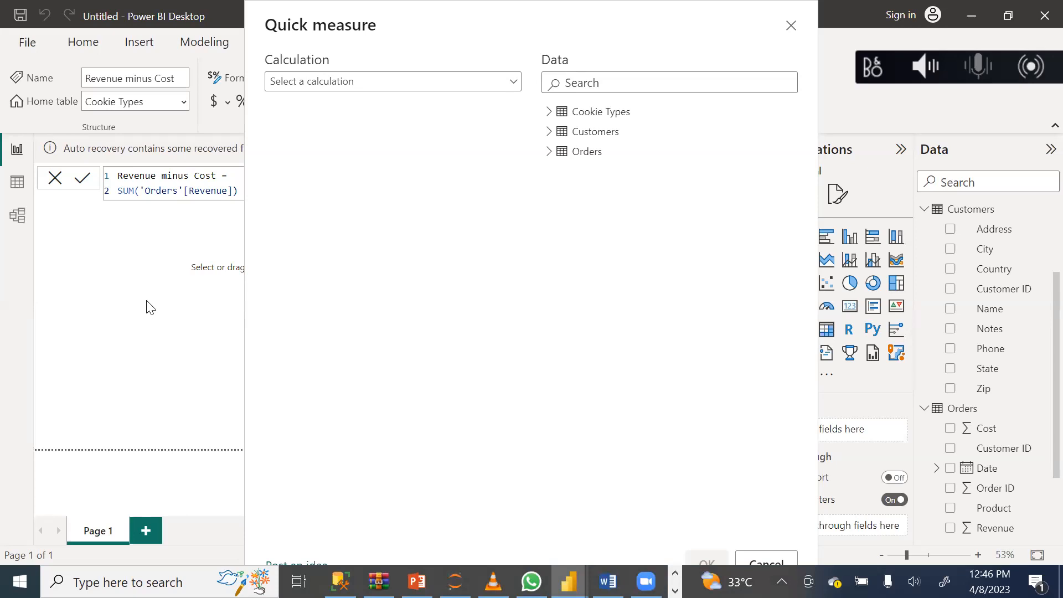
click(515, 83)
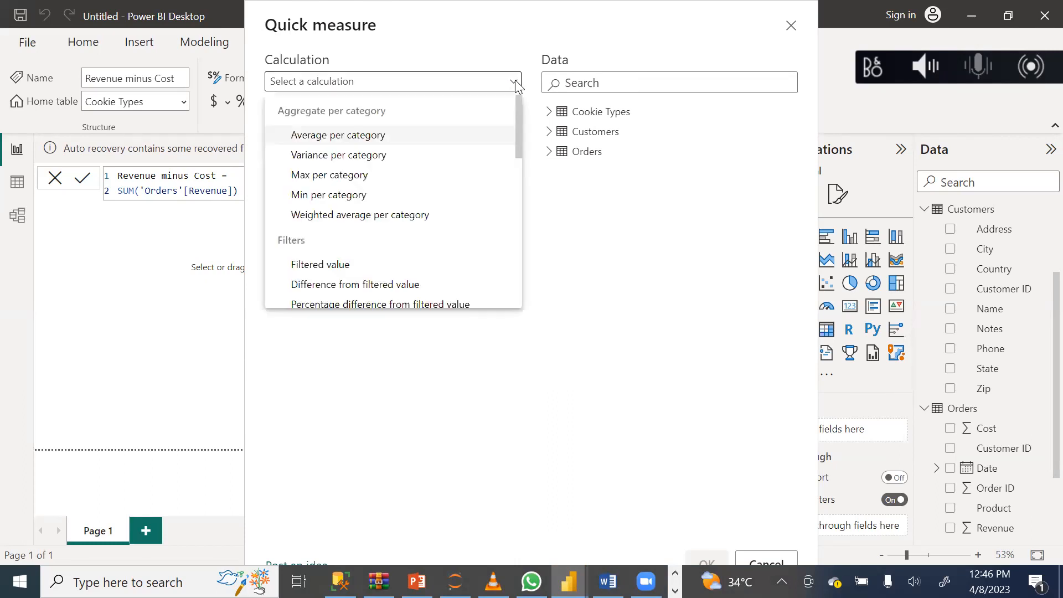
drag(518, 130, 515, 260)
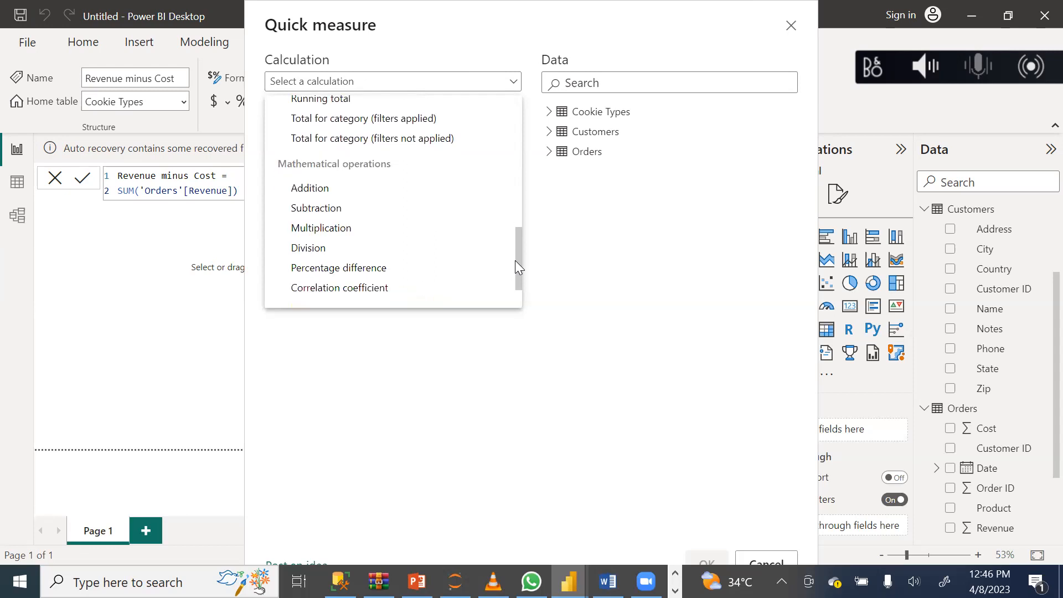
click(329, 209)
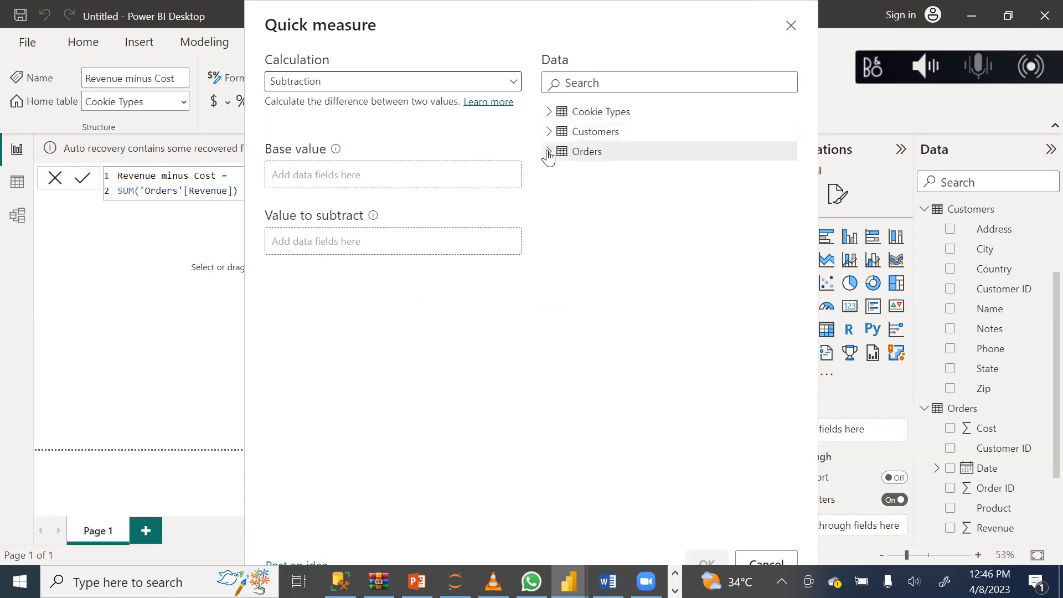
click(549, 154)
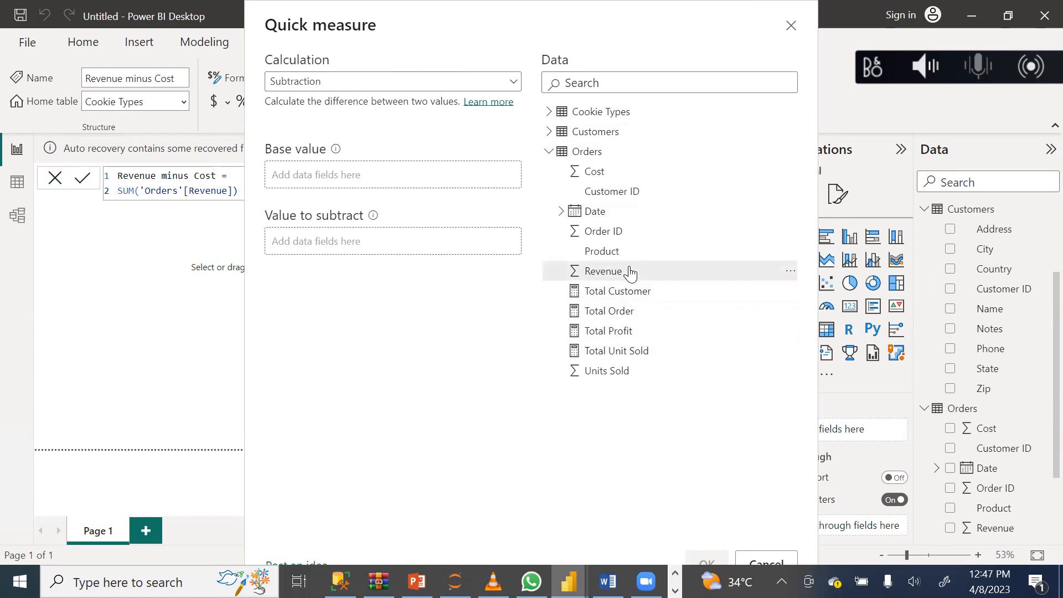
drag(629, 271, 356, 182)
drag(606, 171, 343, 249)
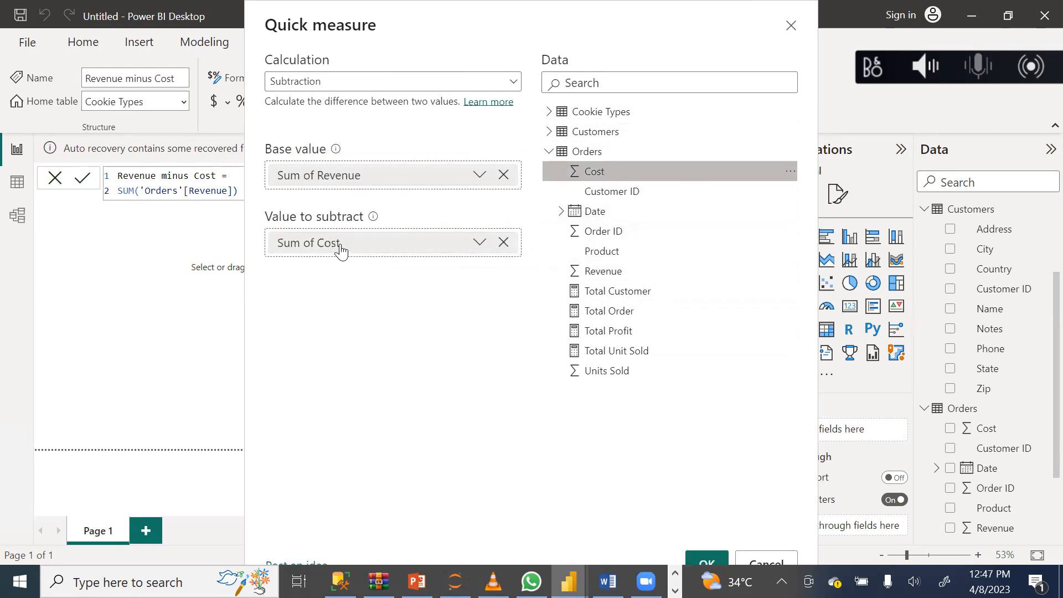
click(709, 561)
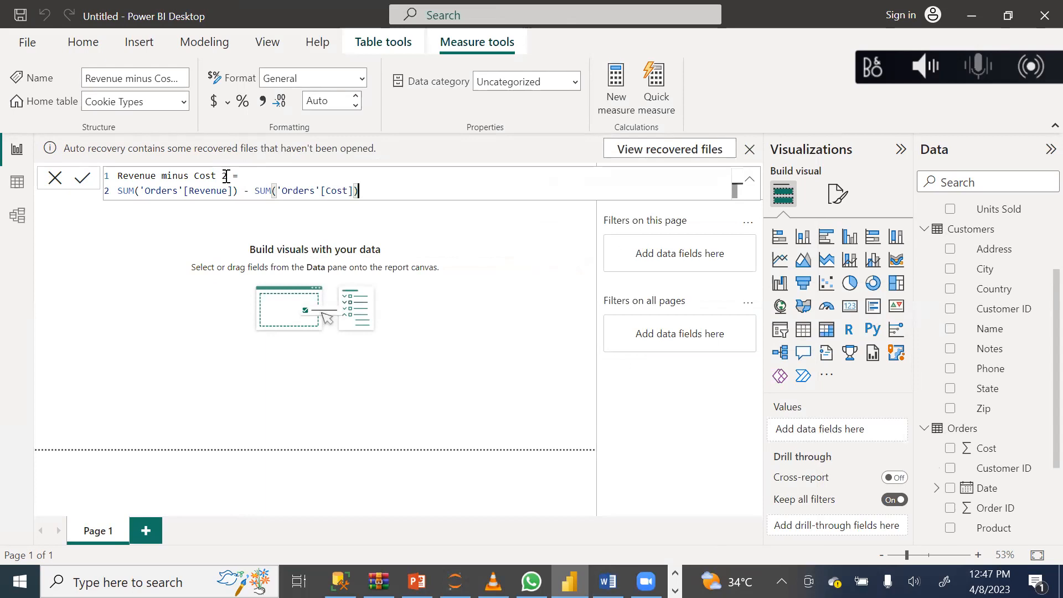
drag(226, 176, 144, 164)
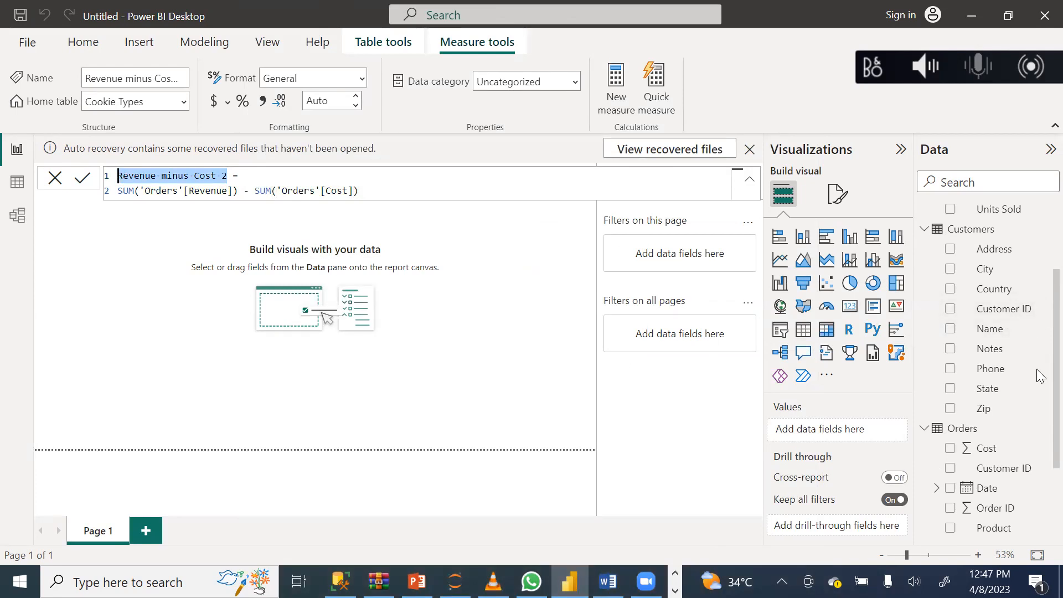
scroll(1039, 383, down, 2)
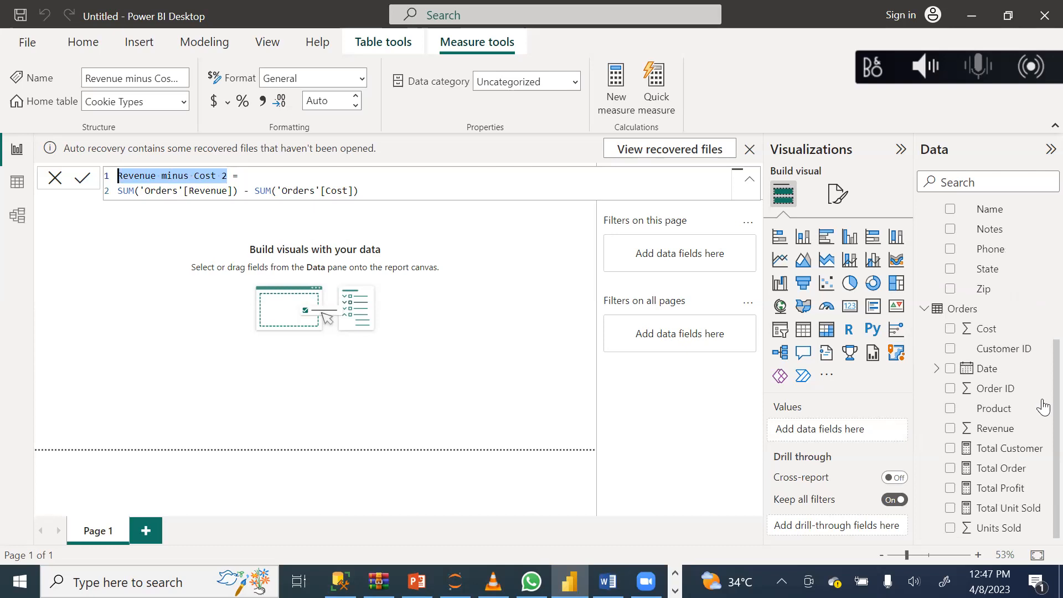
click(55, 179)
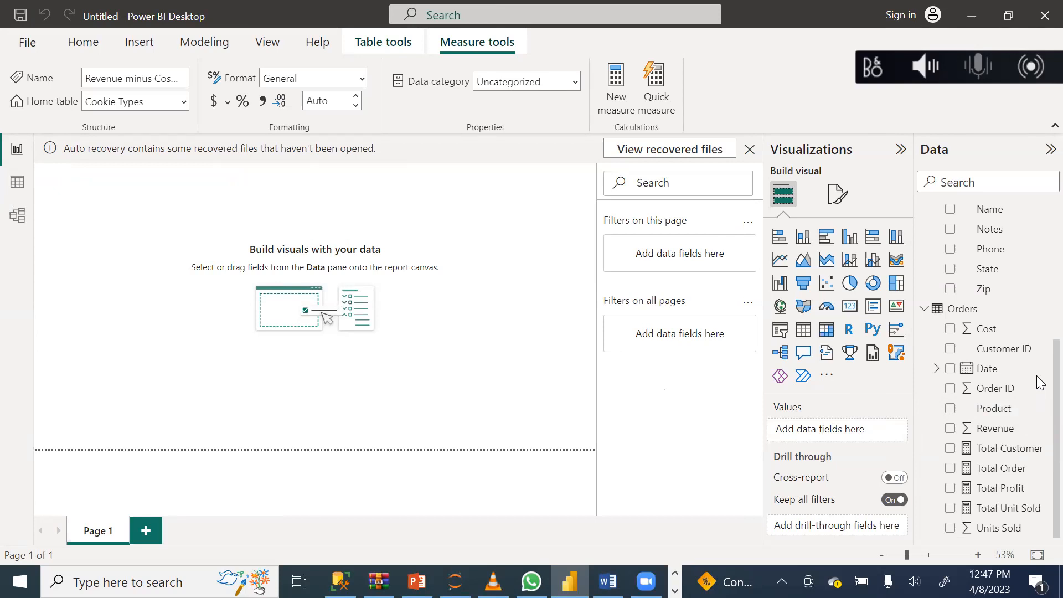
Create a third quick measure using Subtraction, with Orders Revenue as base value and Orders Cost as value to subtract.
click(658, 89)
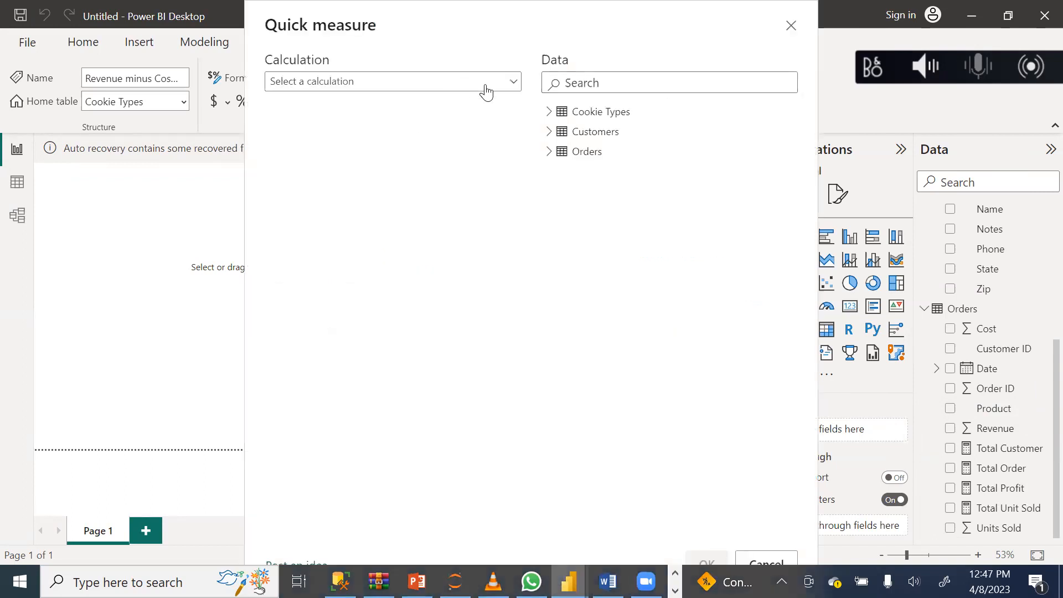
click(486, 88)
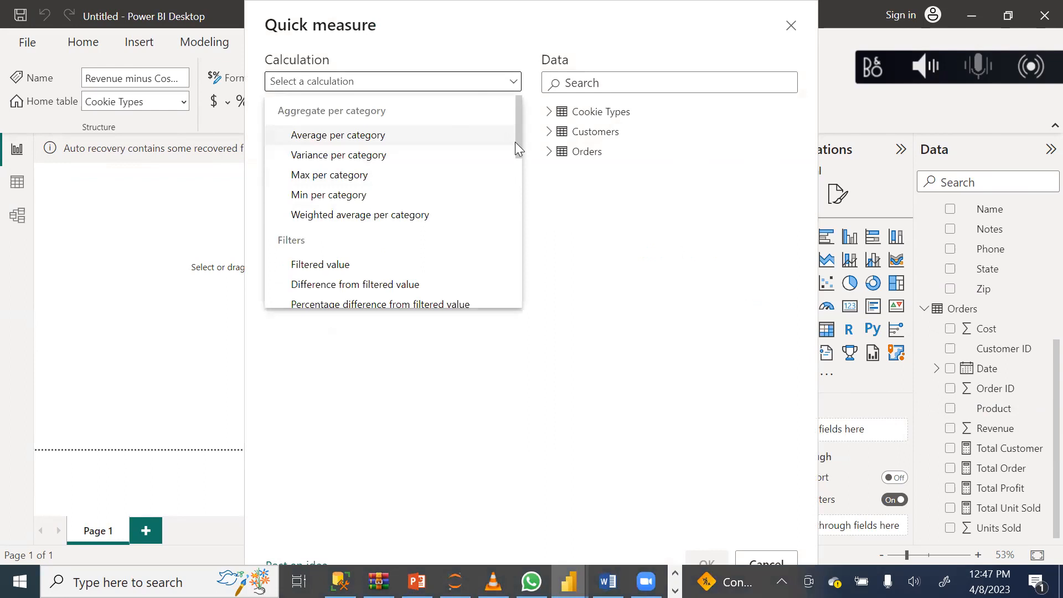
drag(515, 142, 510, 250)
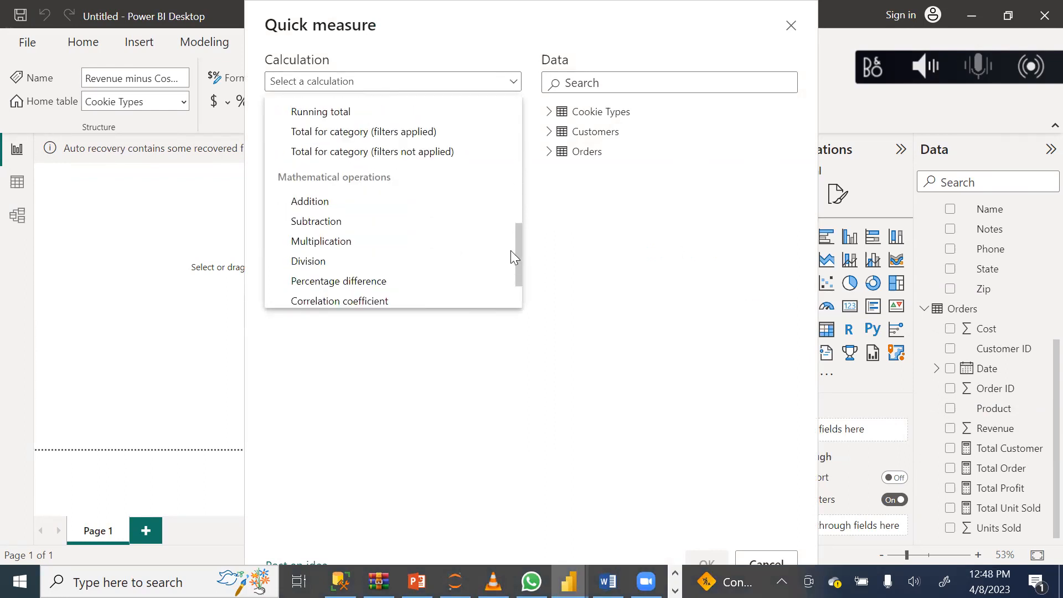
click(317, 218)
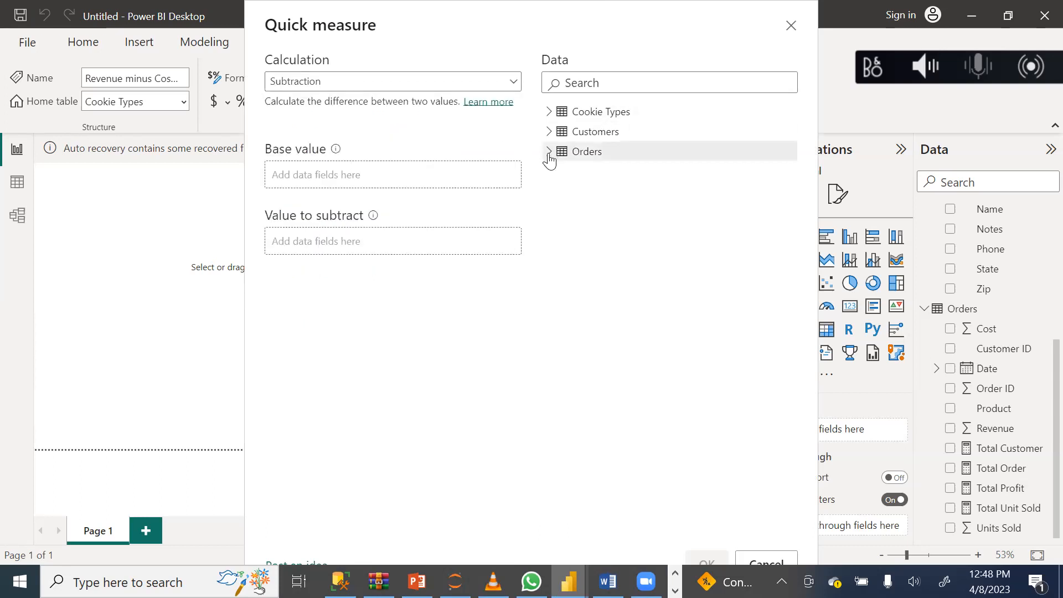
click(549, 159)
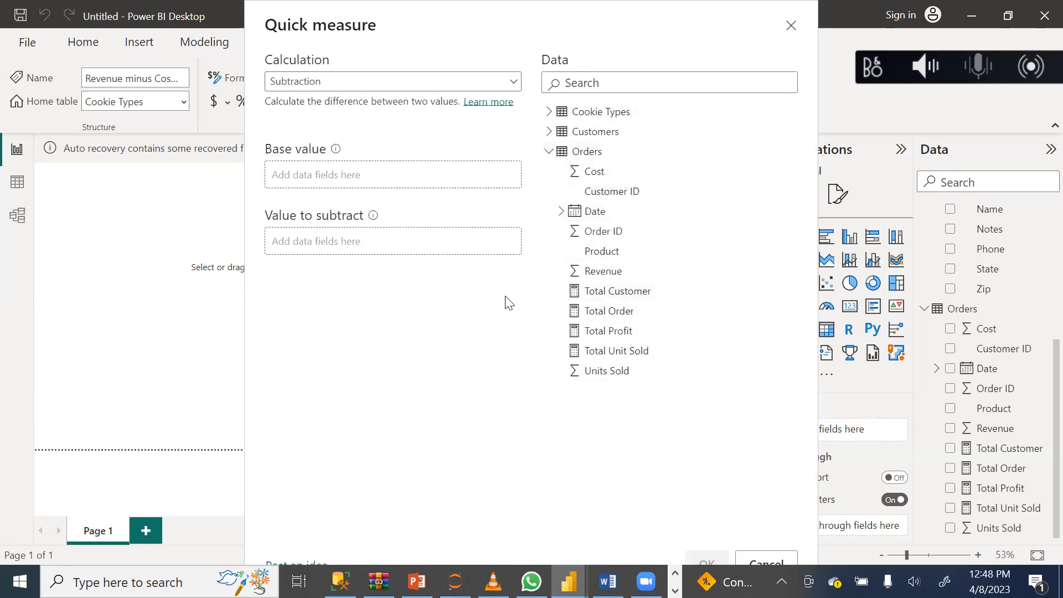
drag(622, 273, 349, 180)
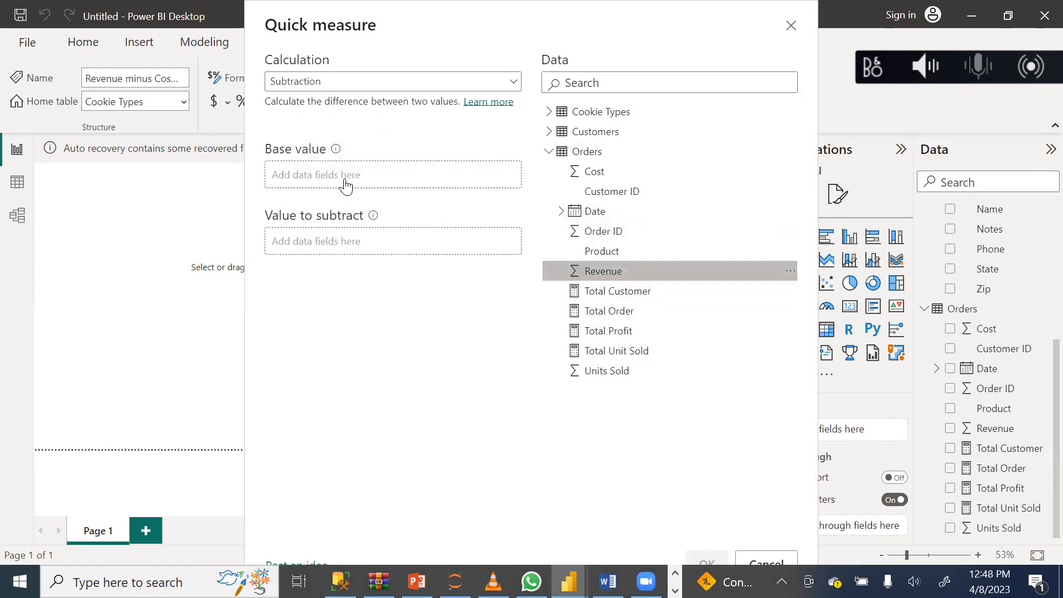
drag(594, 177, 345, 244)
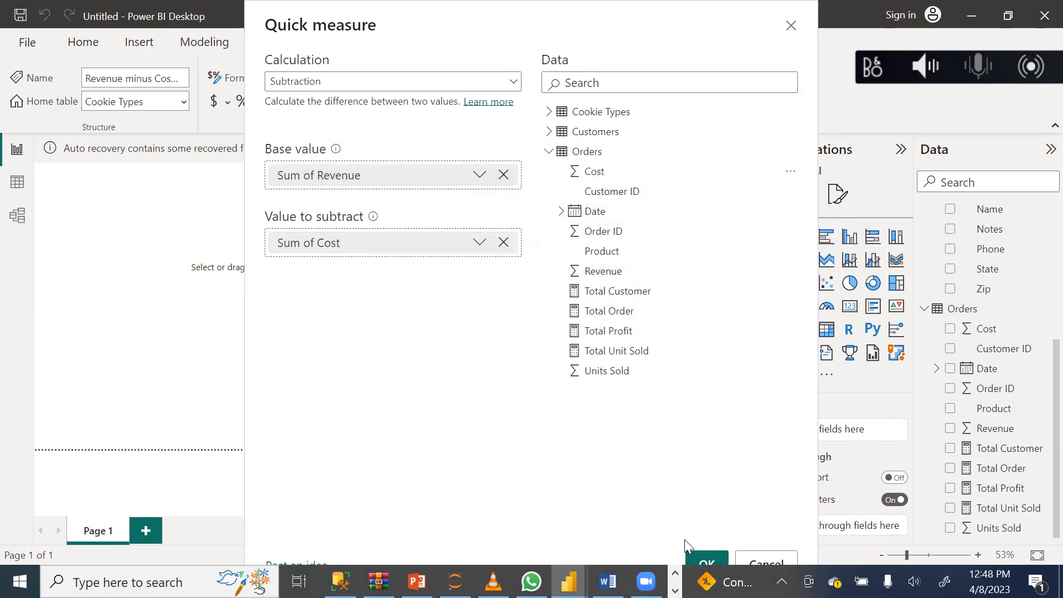
click(704, 562)
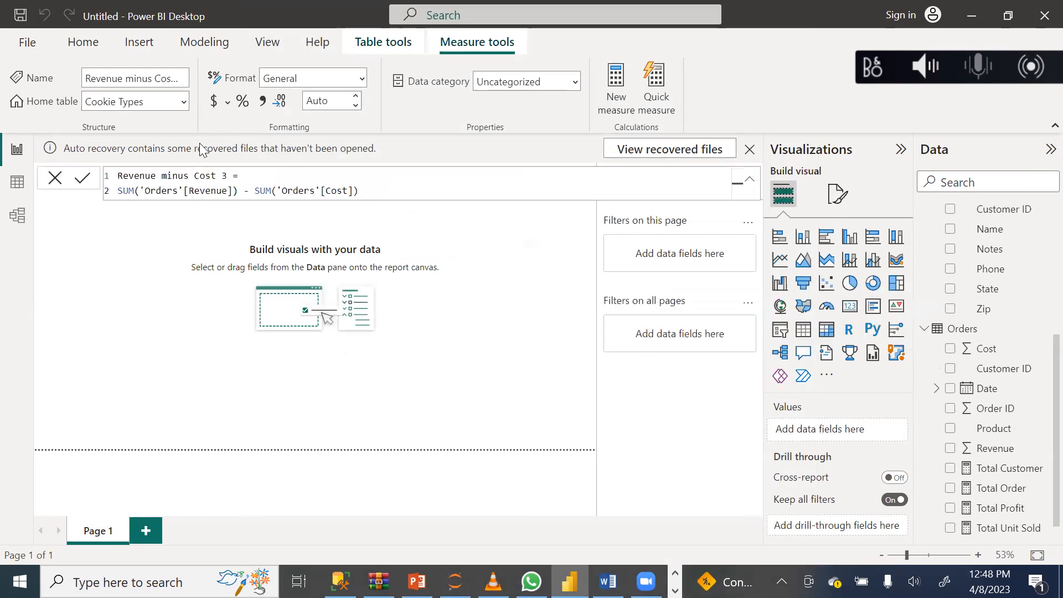
Rename the third quick measure as Total Profit 2 in its formula, commit it, and close the formula editor.
click(230, 176)
key(BackSpace)
key(BackSpace)
key(BackSpace)
key(BackSpace)
key(BackSpace)
key(BackSpace)
key(BackSpace)
key(BackSpace)
key(BackSpace)
key(BackSpace)
key(BackSpace)
key(BackSpace)
key(BackSpace)
key(BackSpace)
key(BackSpace)
key(BackSpace)
key(BackSpace)
key(BackSpace)
key(BackSpace)
key(BackSpace)
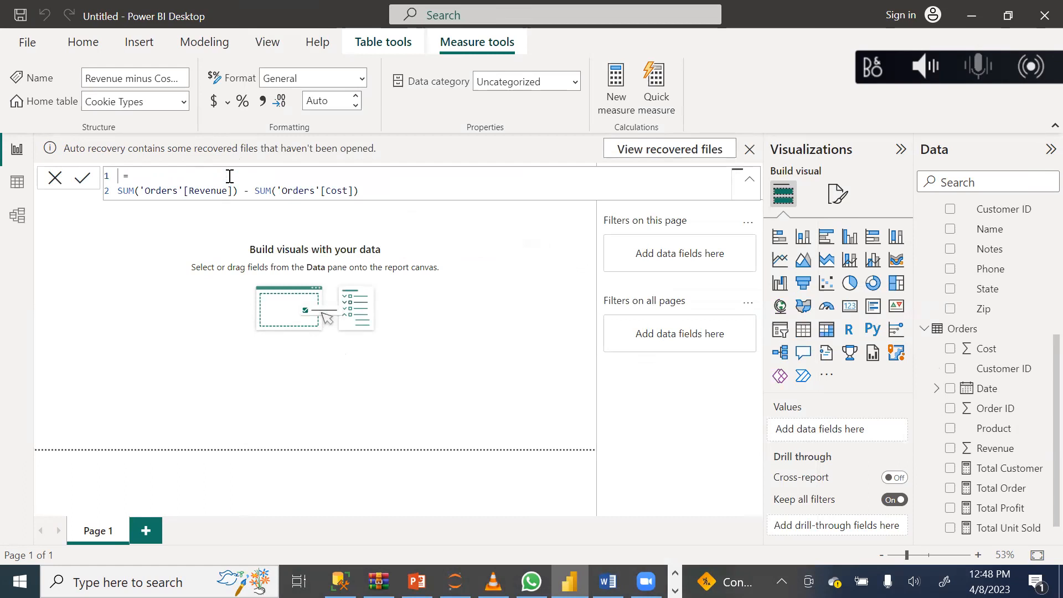
text(Total Profit 2)
click(83, 184)
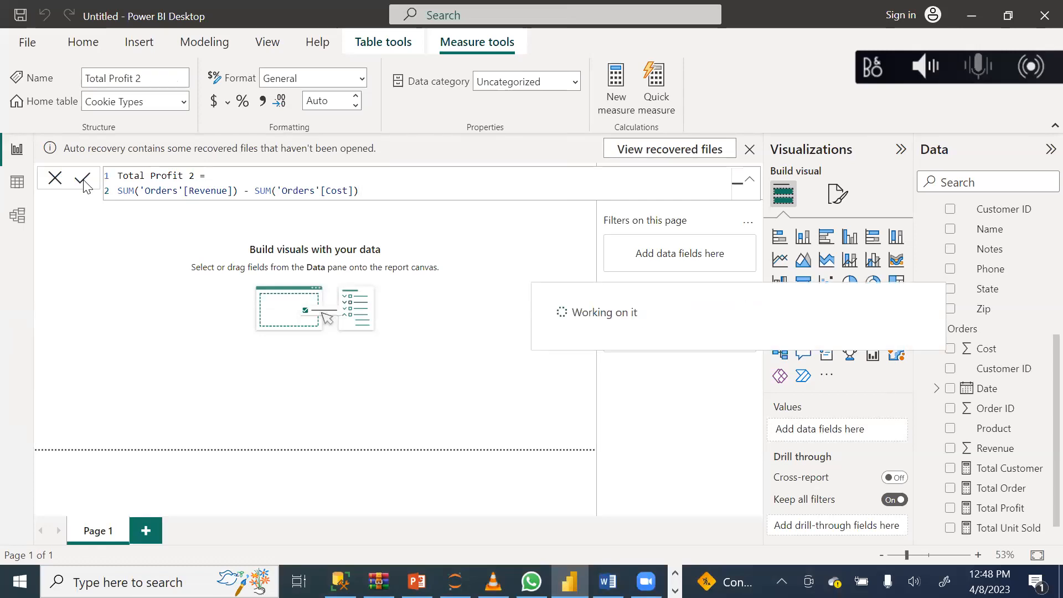
click(53, 179)
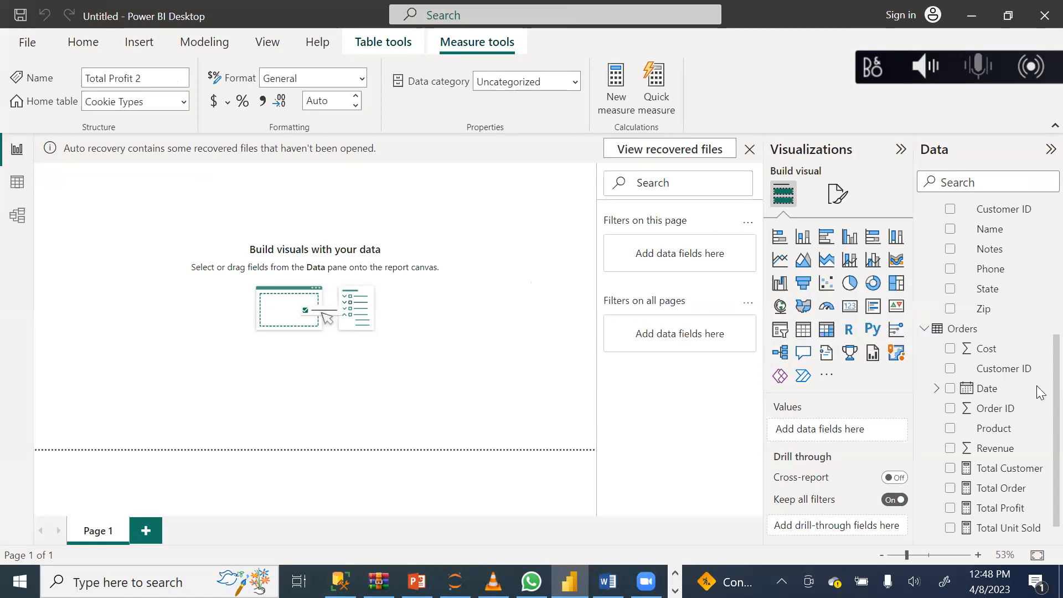
Delete the two leftover Revenue minus Cost measures from the Cookie Types table.
scroll(1040, 387, down, 1)
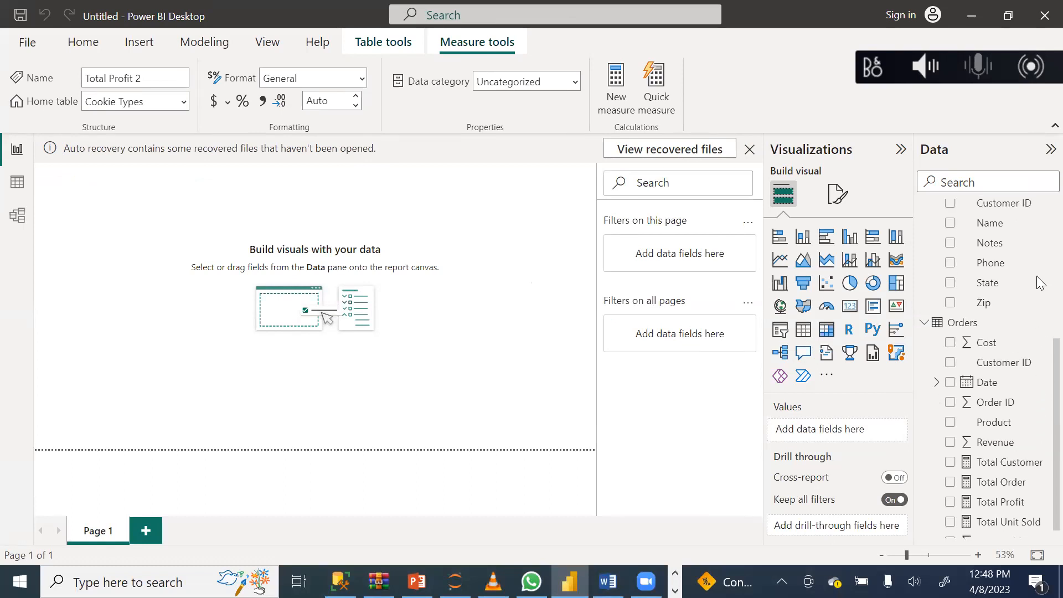
scroll(1039, 266, up, 4)
scroll(1040, 249, up, 1)
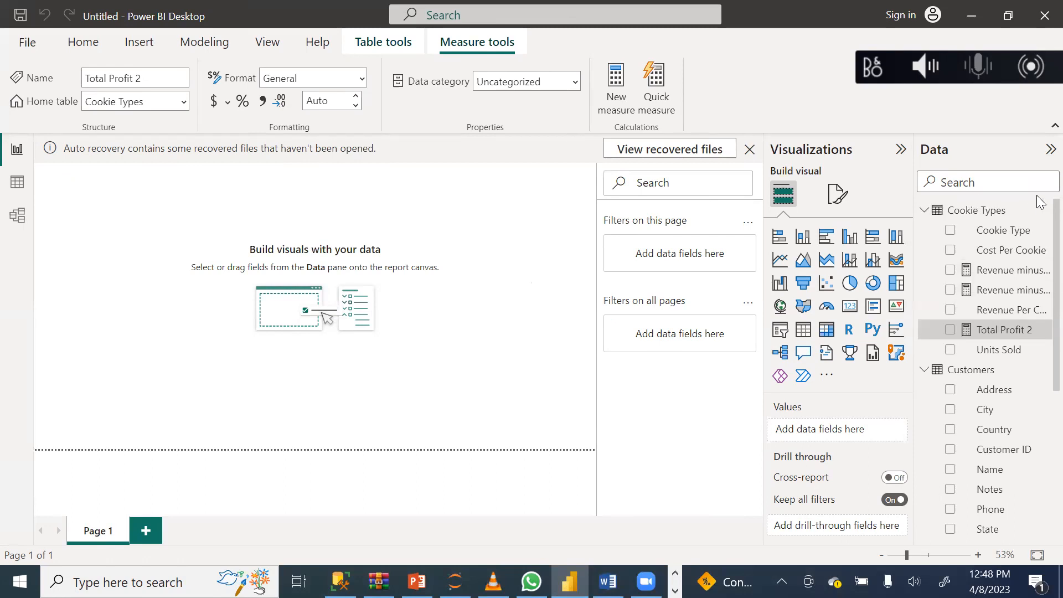
mouse_move(1038, 274)
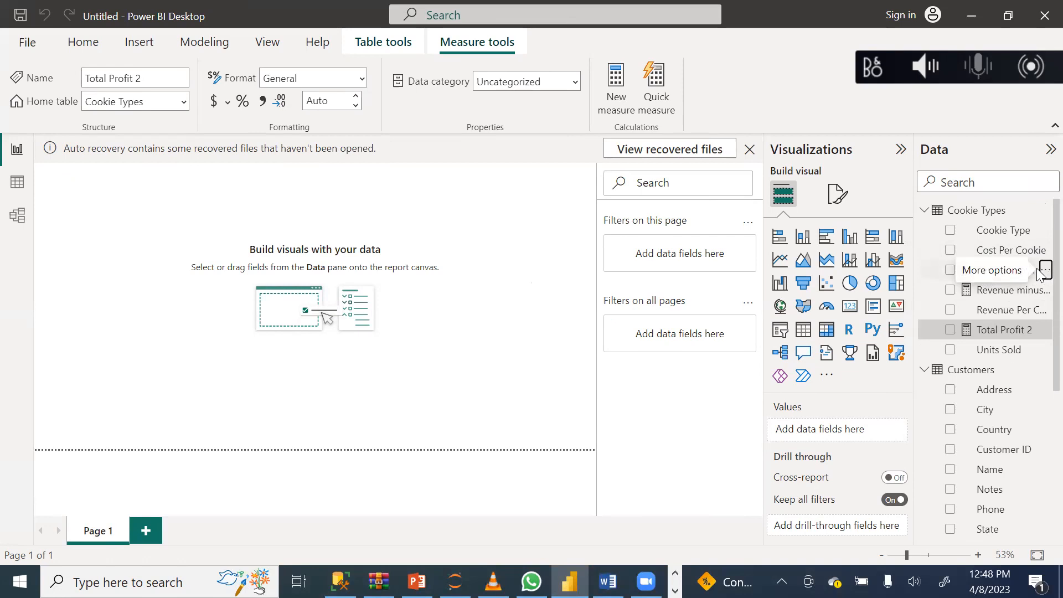
click(1043, 274)
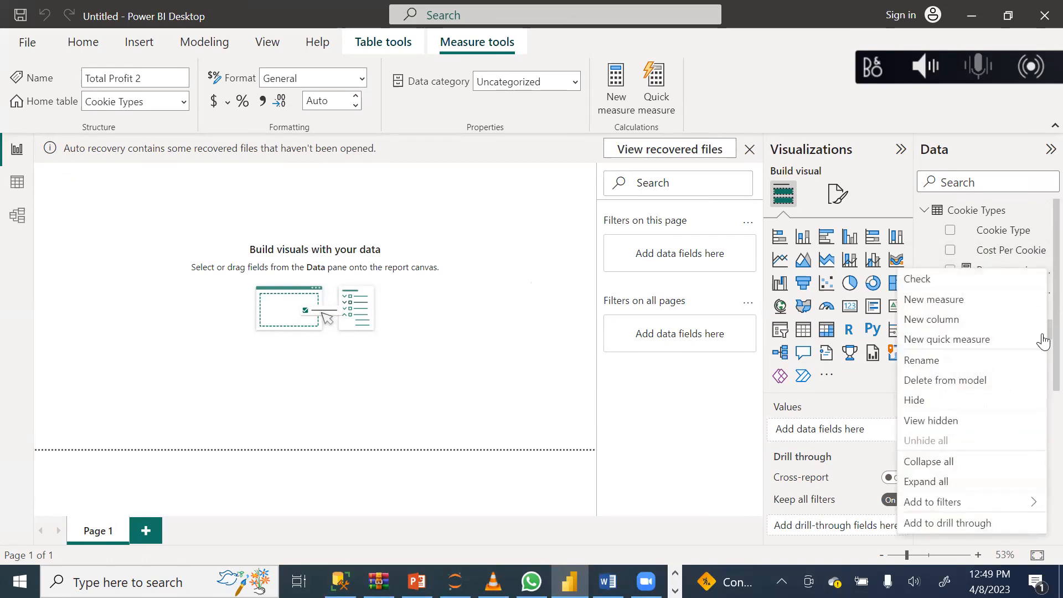
click(961, 387)
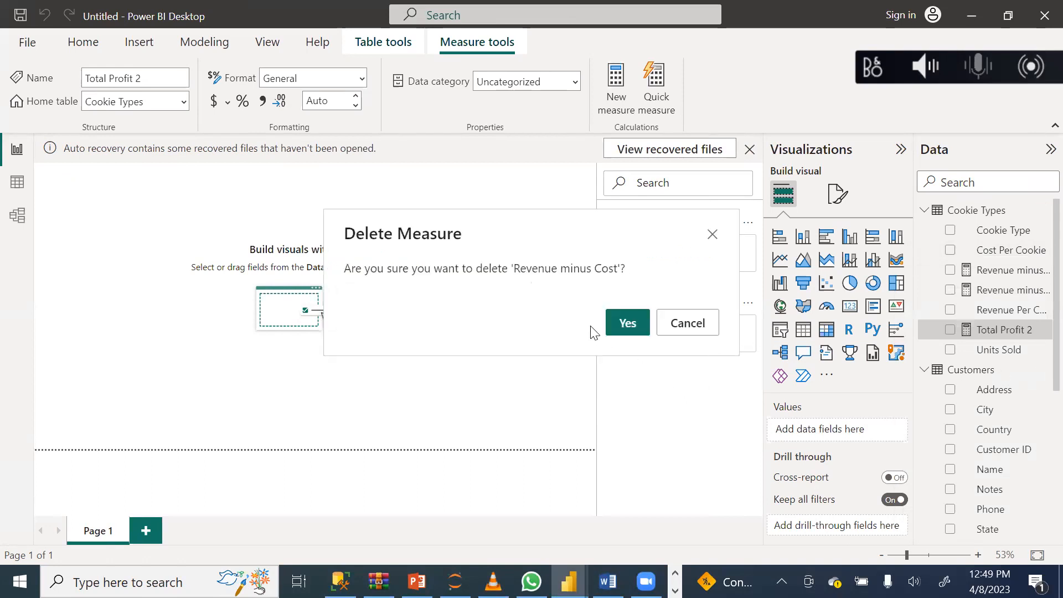
click(623, 326)
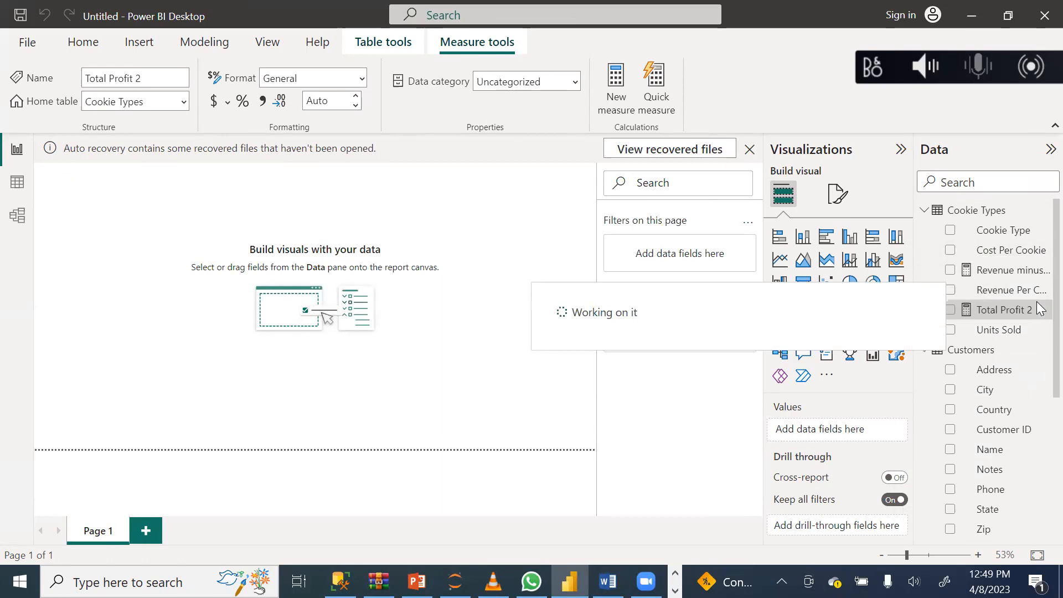
click(1044, 272)
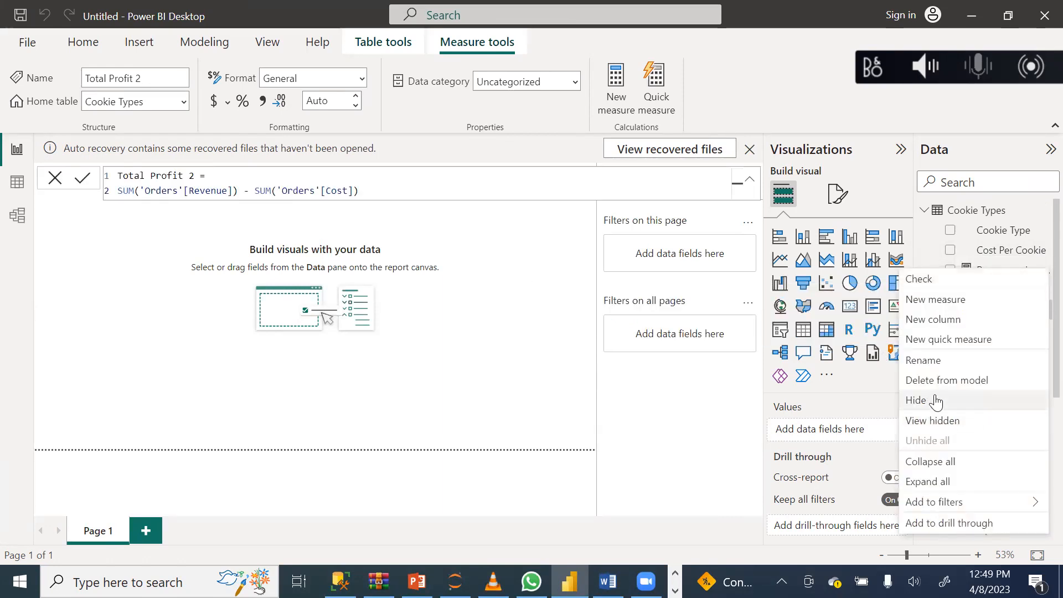
click(949, 382)
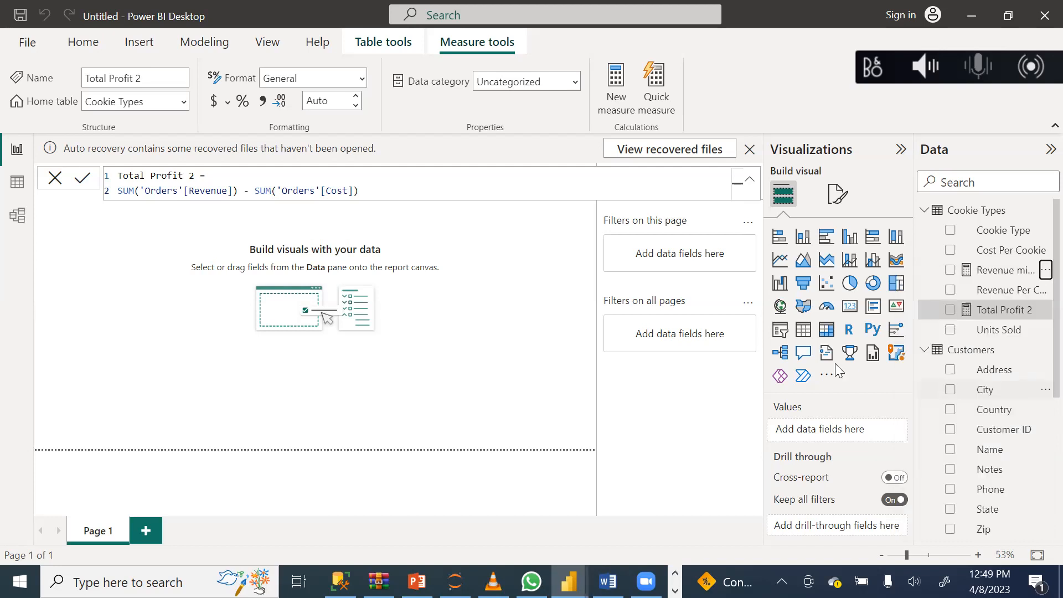
click(624, 322)
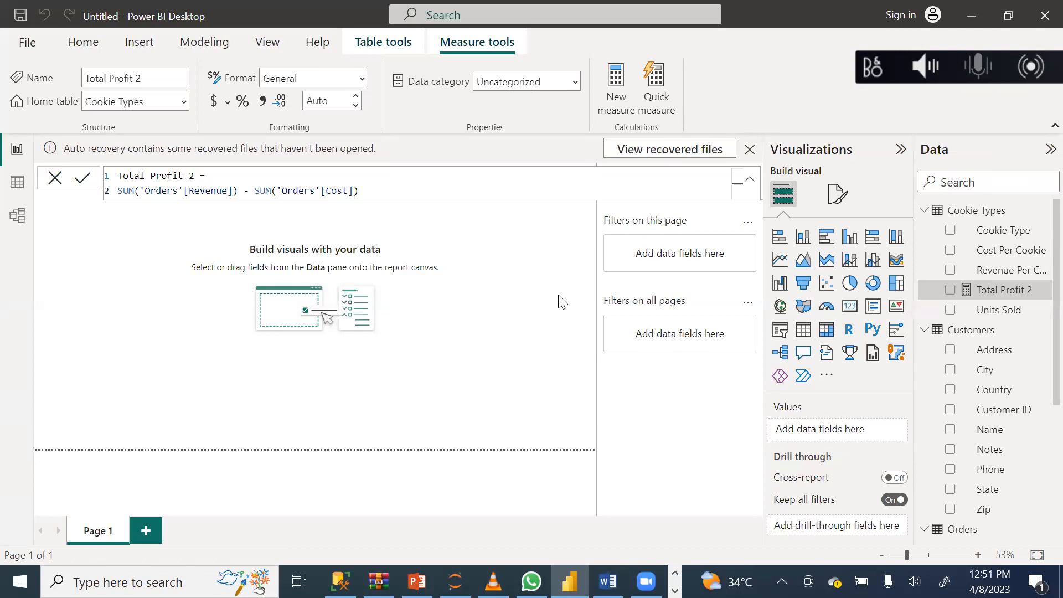
Show the Orders table in the data view and add a new calculated column to it.
click(25, 183)
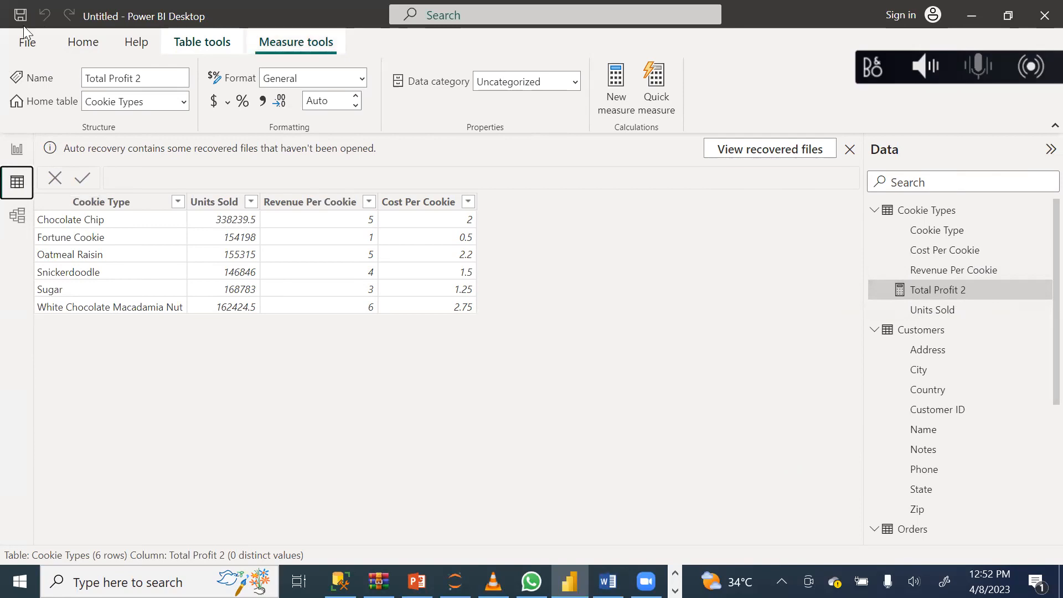
click(97, 37)
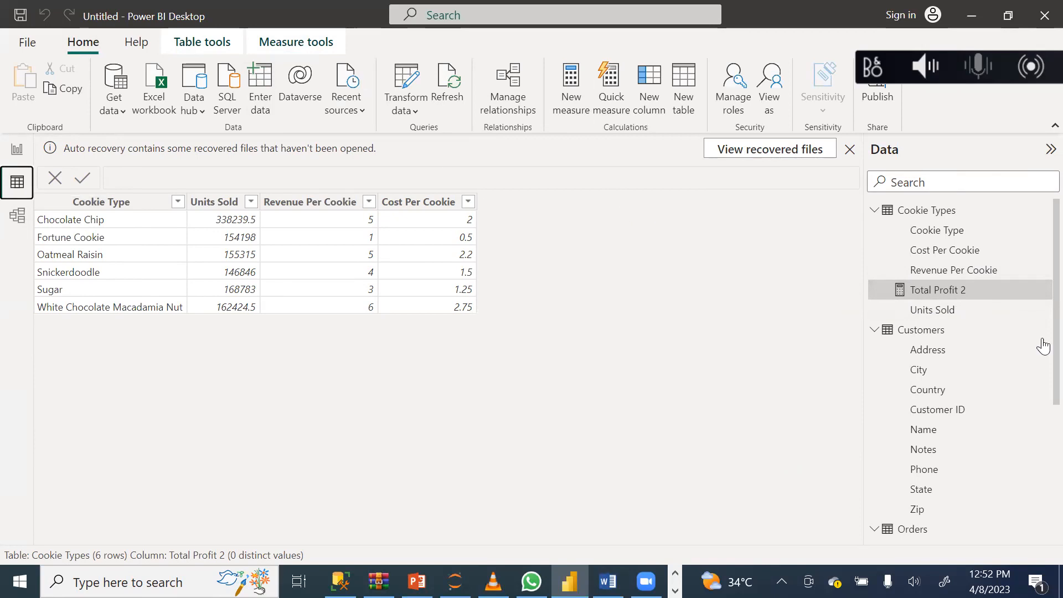
scroll(1039, 332, down, 4)
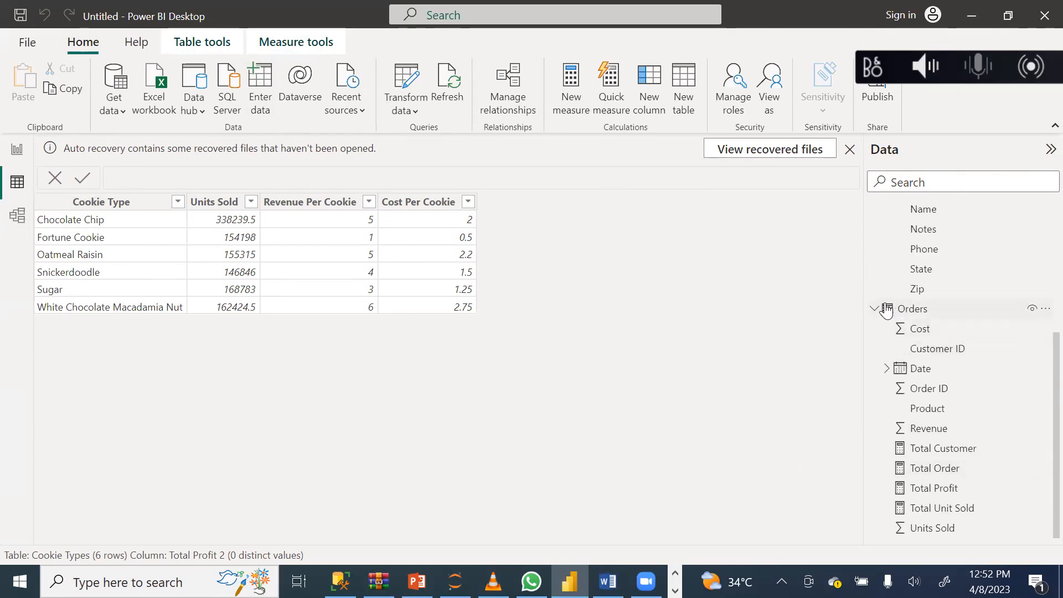
click(885, 309)
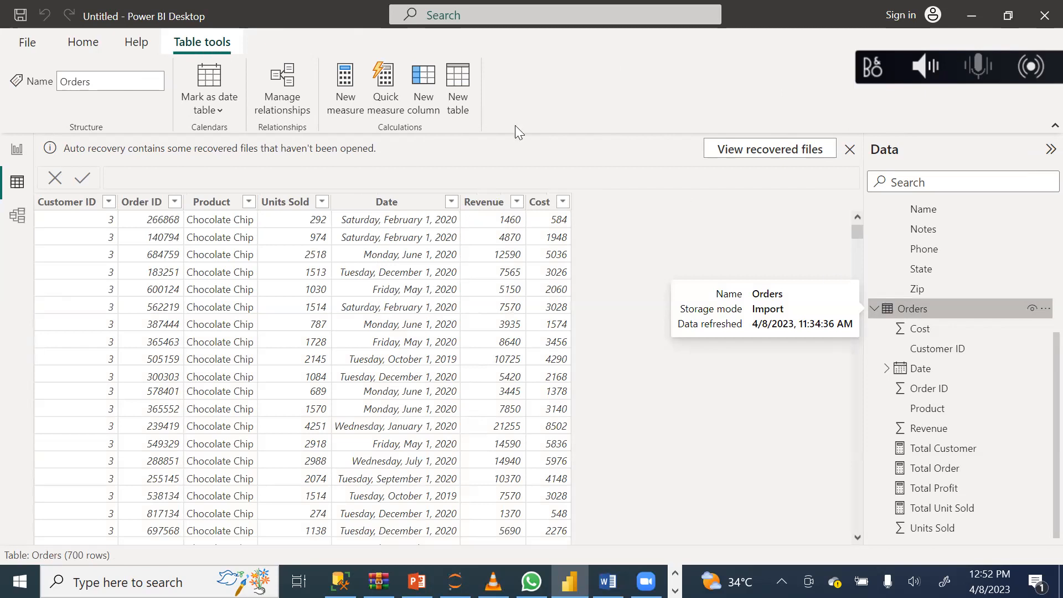
click(418, 81)
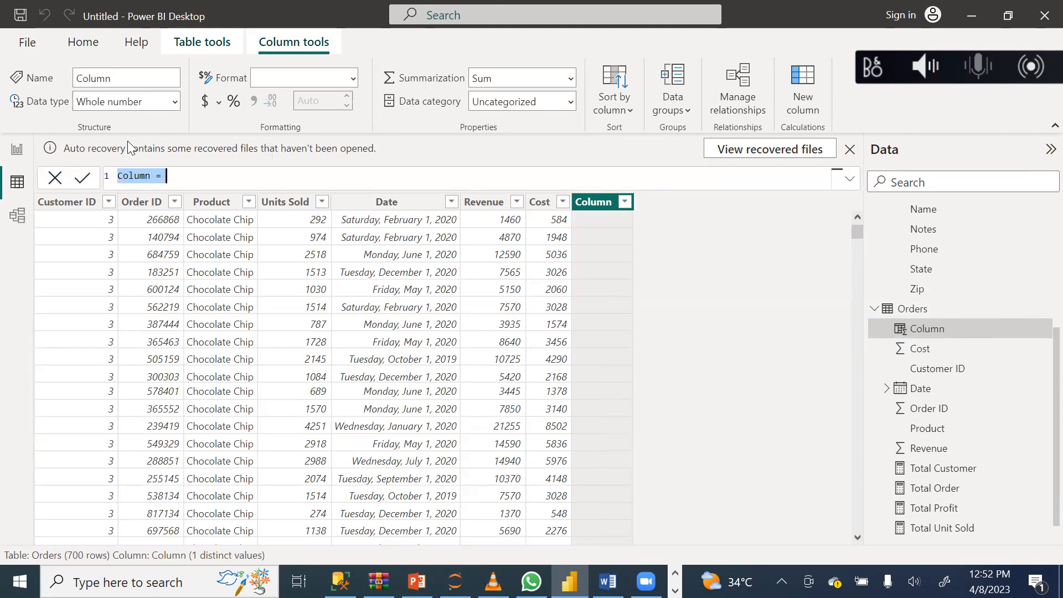
Replace the default name in the new column's formula with Profit.
click(151, 175)
key(BackSpace)
key(BackSpace)
key(BackSpace)
key(BackSpace)
key(BackSpace)
key(BackSpace)
text(Profit)
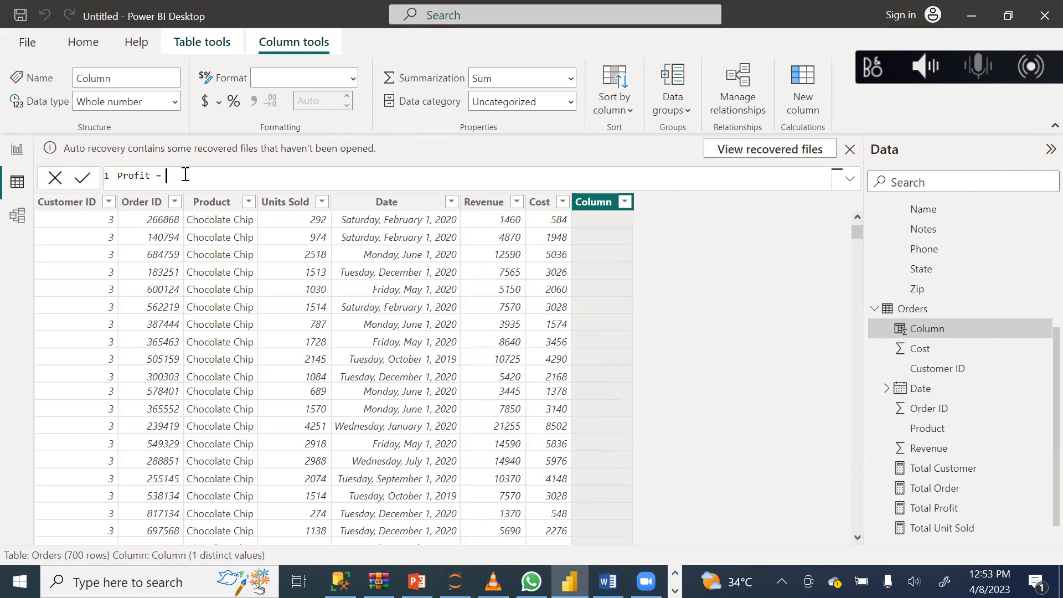
Enter SUM(Orders[Revenue]) as the first term of the Profit column's formula.
text(S)
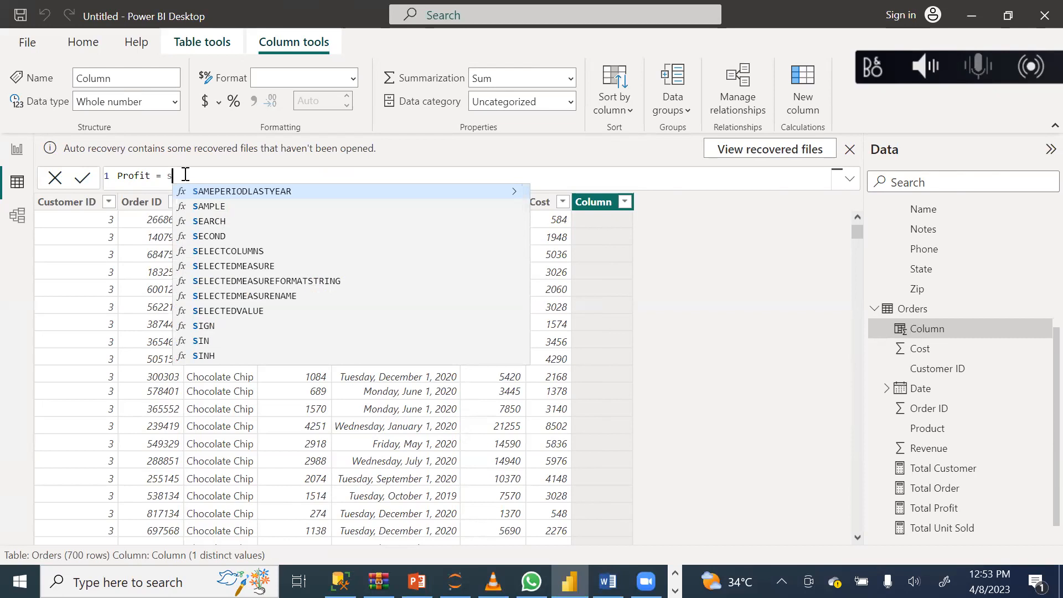
key(BackSpace)
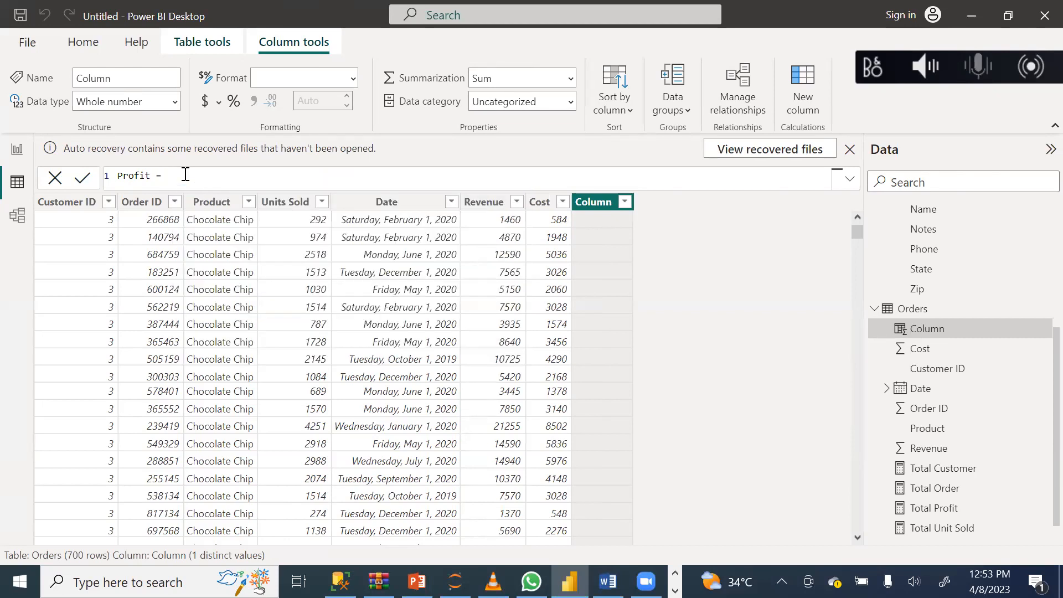
text(re)
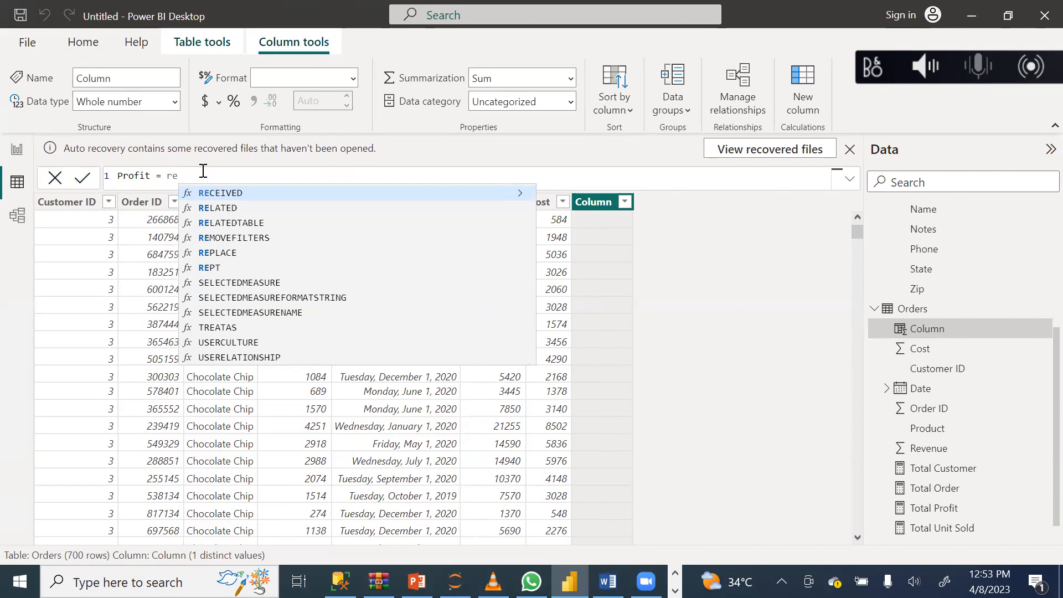
key(BackSpace)
key(BackSpace)
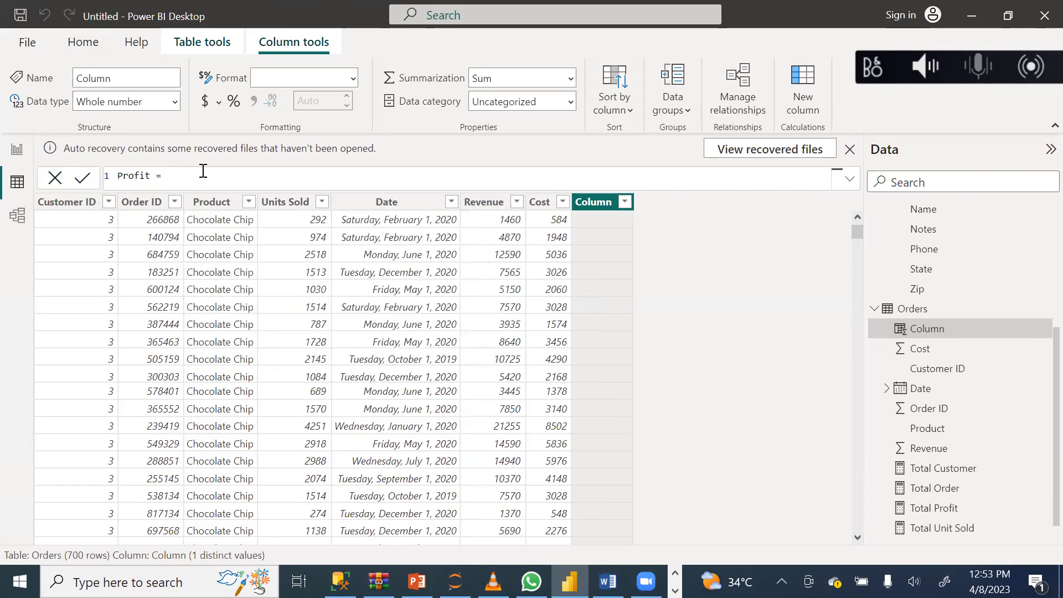
text(sum)
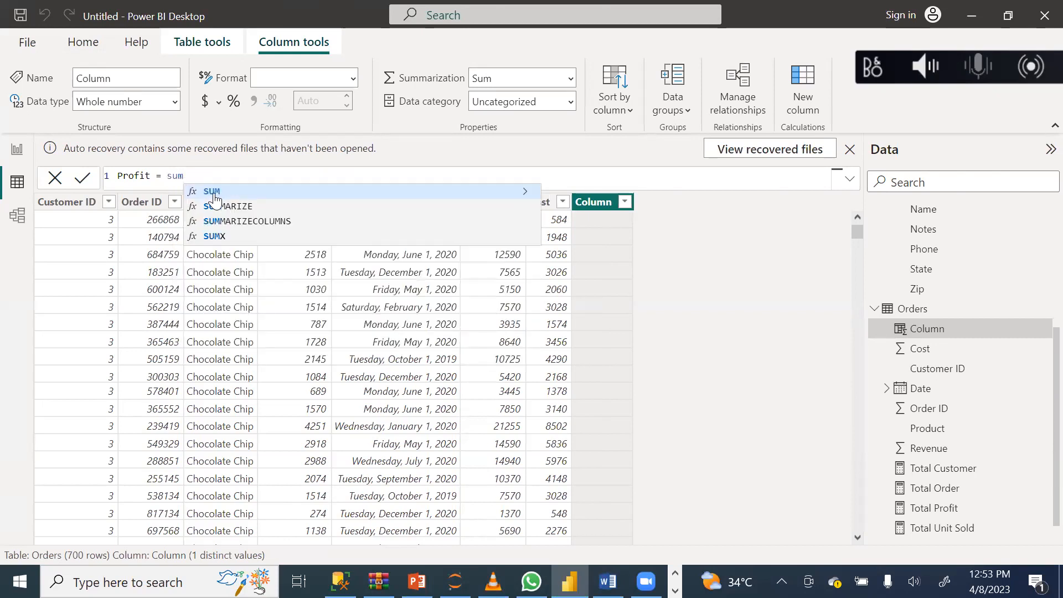
click(214, 192)
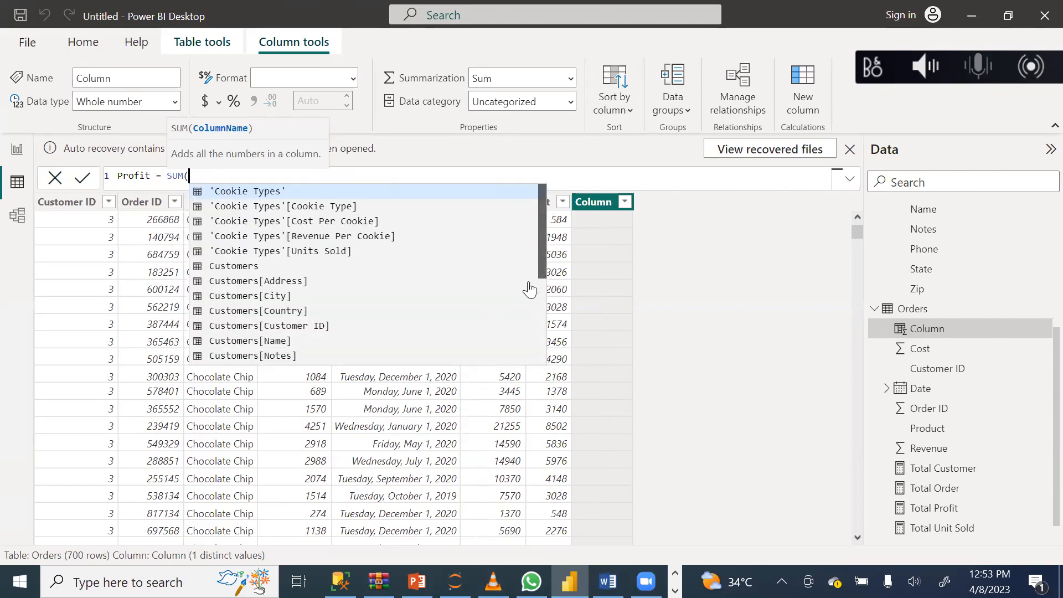
scroll(530, 288, down, 4)
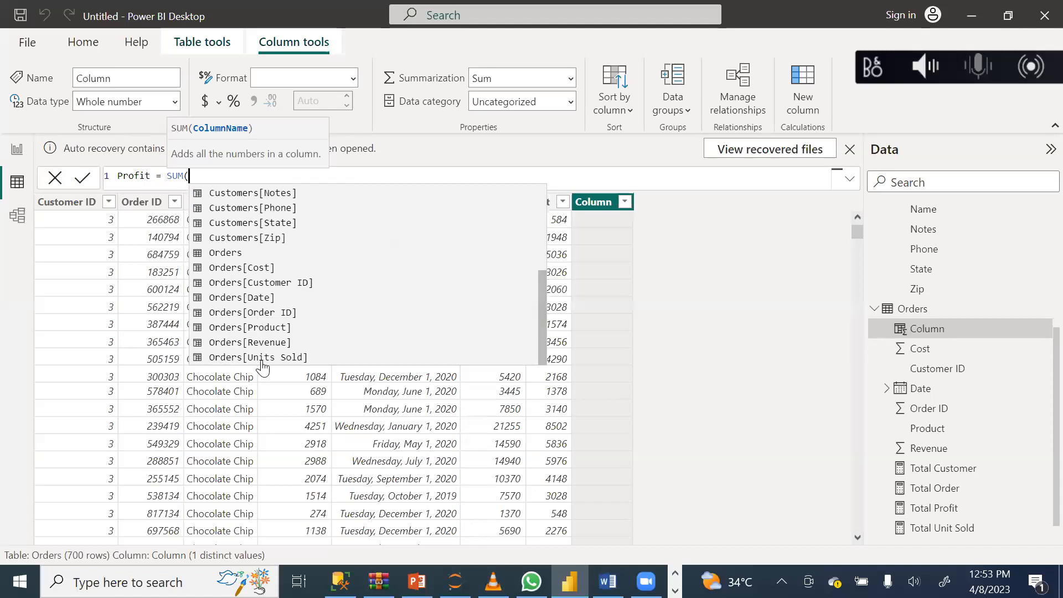
click(258, 342)
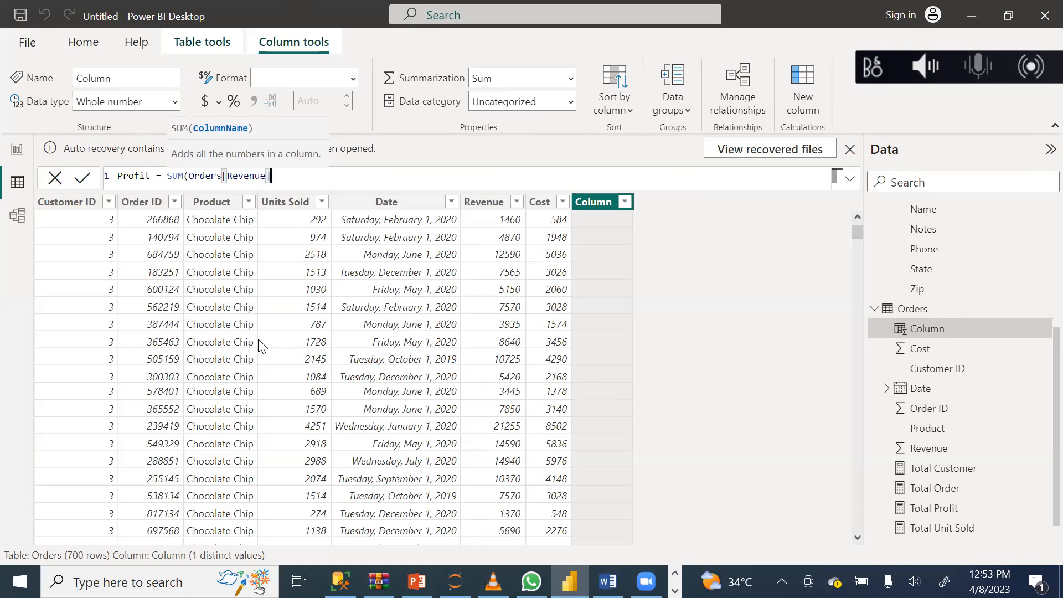
text())
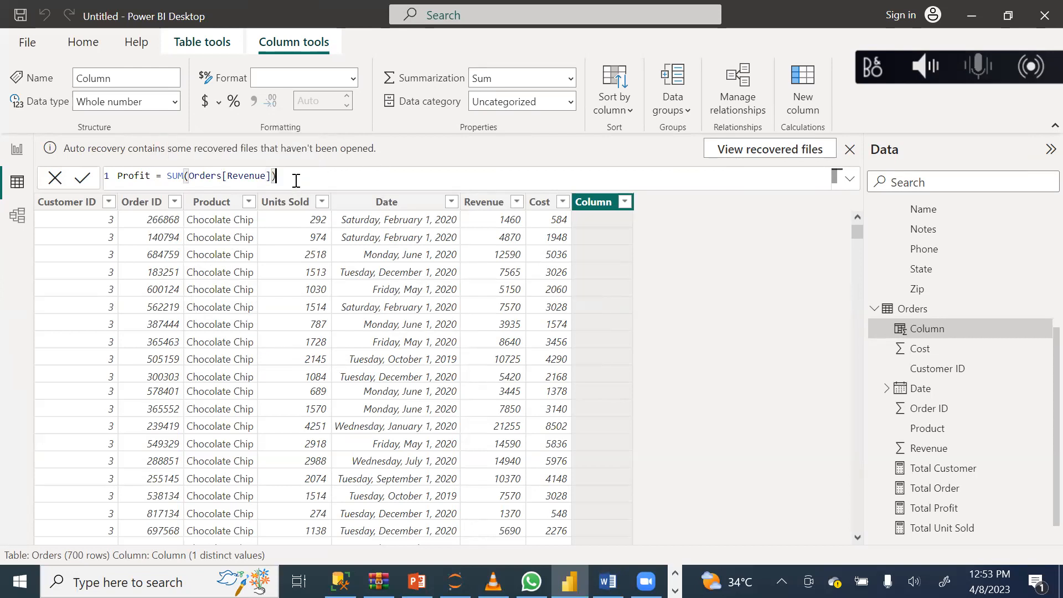
text(-sum)
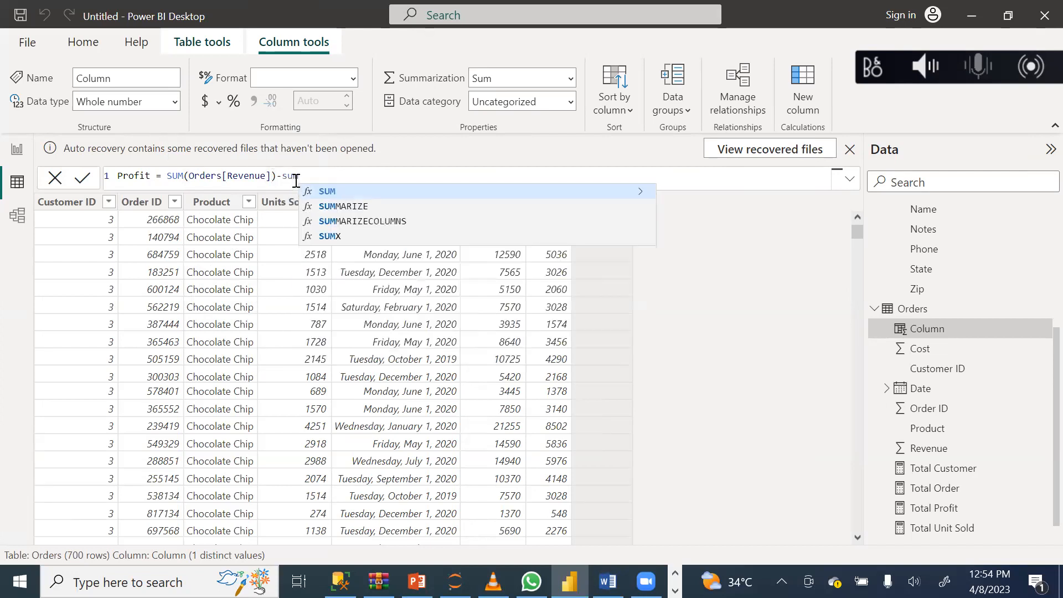
Subtract SUM(Orders[Cost]) in the Profit column's formula and commit it.
click(340, 192)
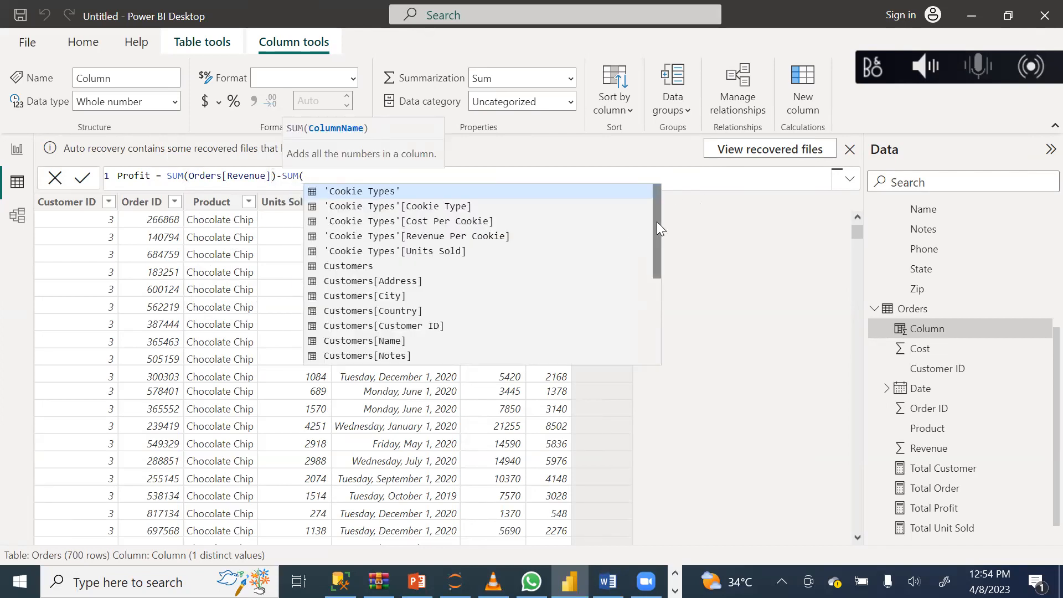
drag(653, 236, 650, 332)
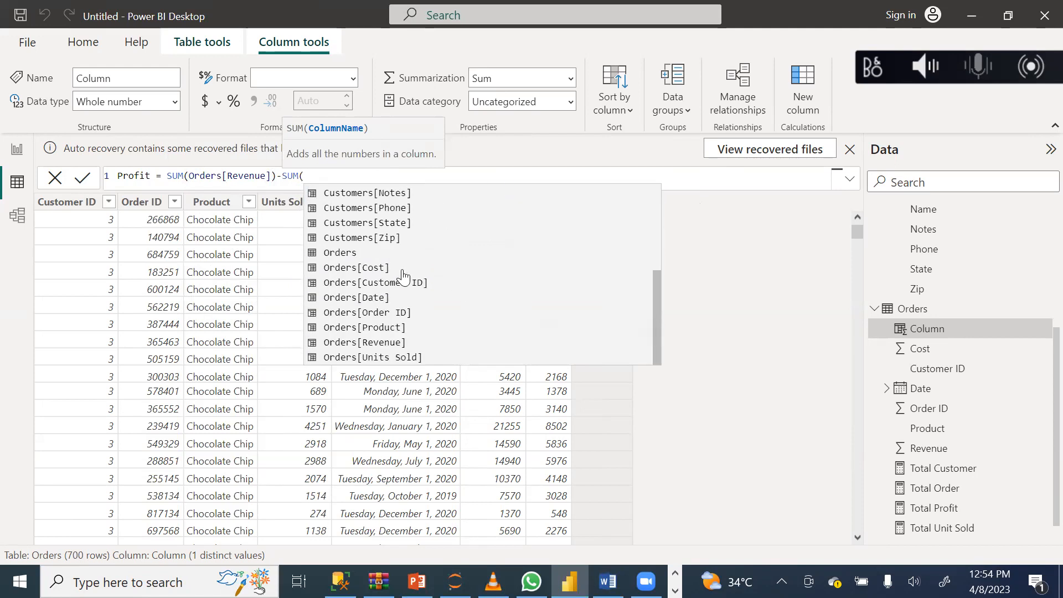
click(363, 272)
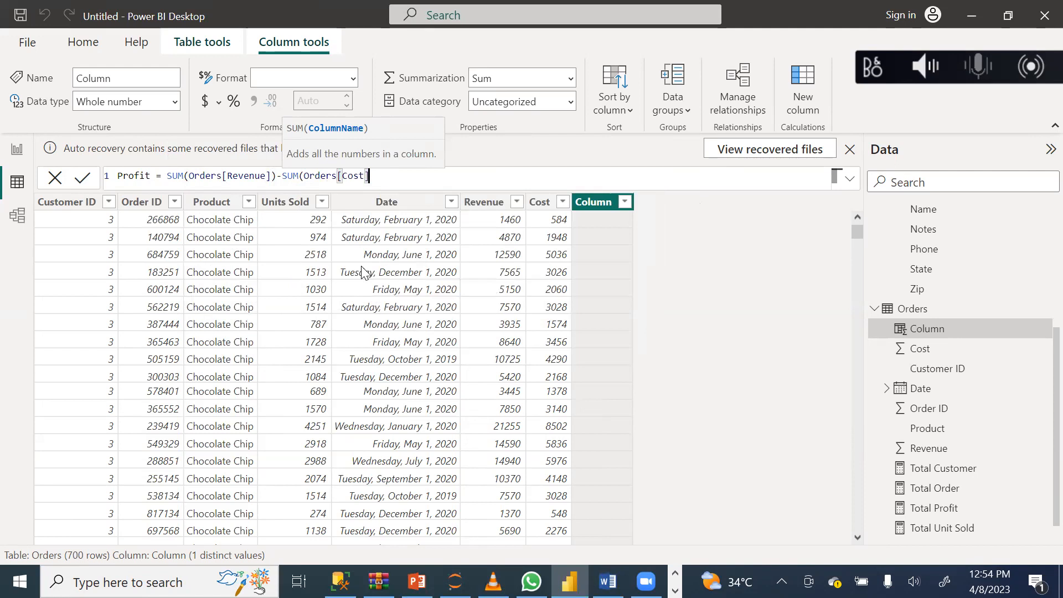
text())
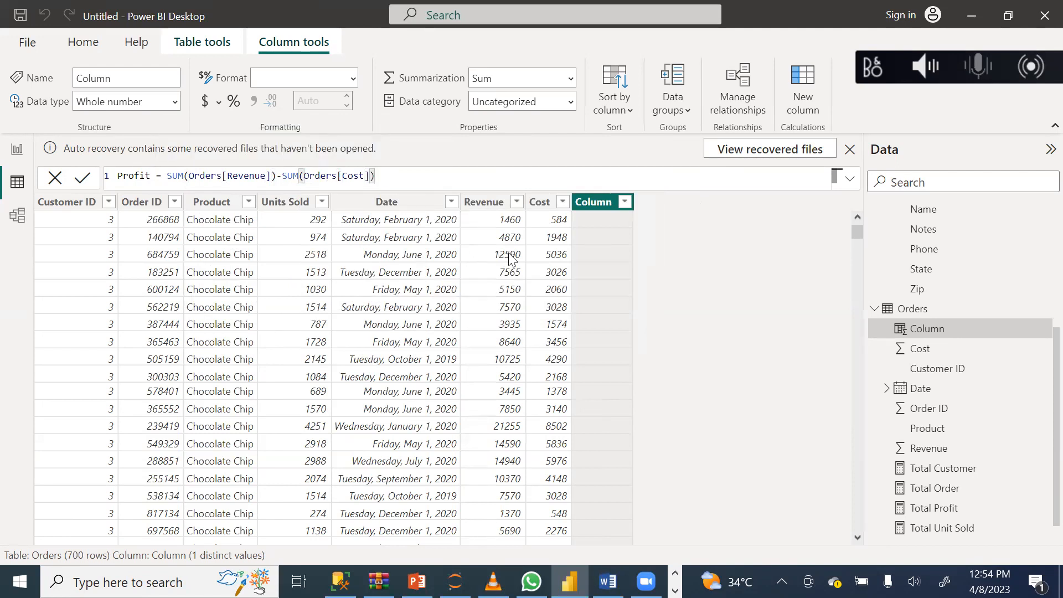
click(82, 179)
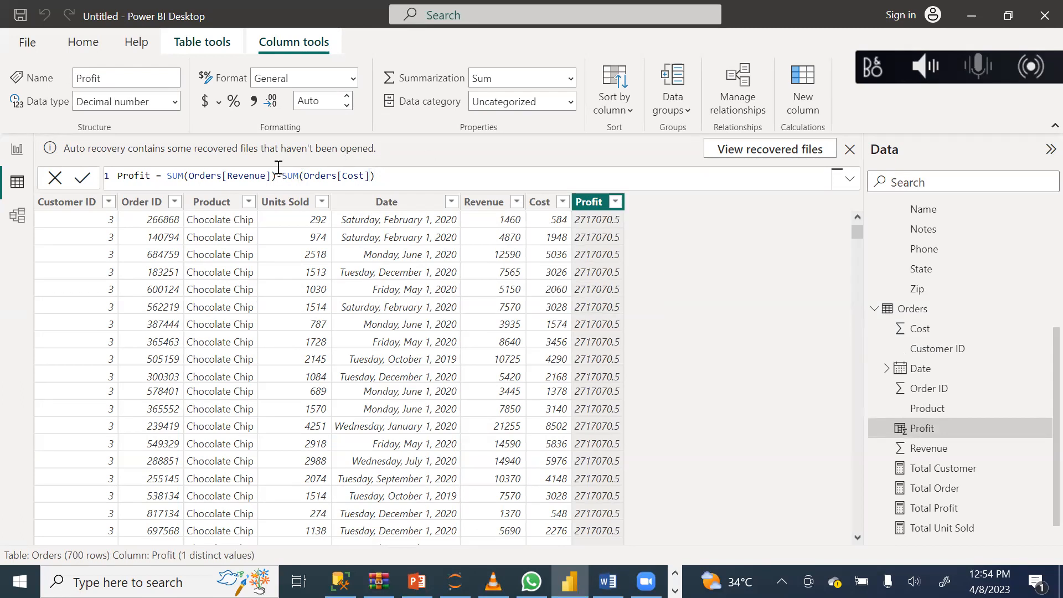
Remove both SUM functions so the formula reads Profit = (Orders[Revenue])-(Orders[Cost]), and commit it.
click(299, 176)
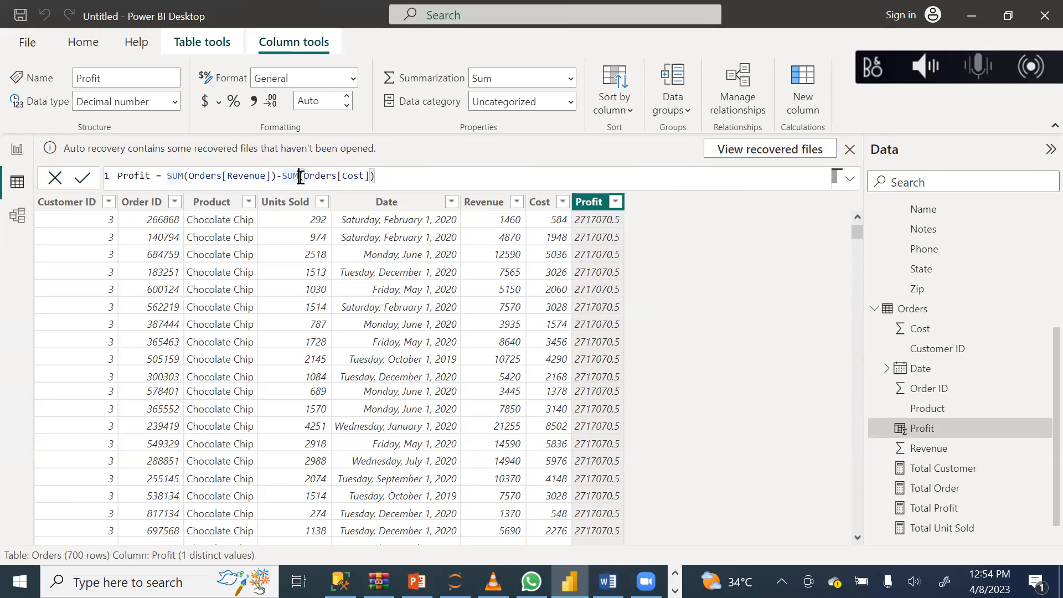
key(BackSpace)
key(BackSpace)
key(BackSpace)
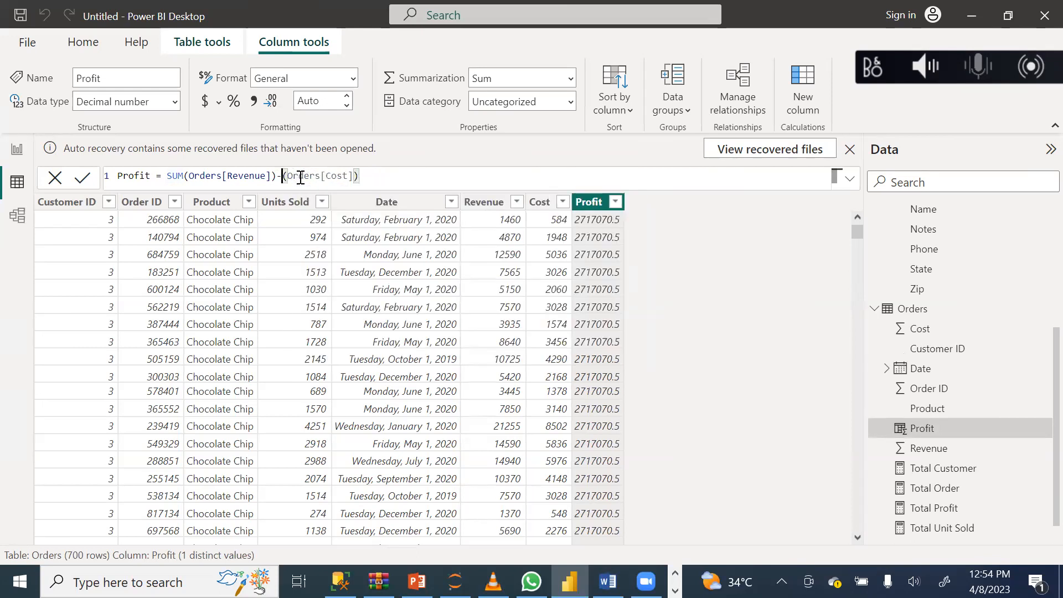
click(184, 177)
key(BackSpace)
key(BackSpace)
key(BackSpace)
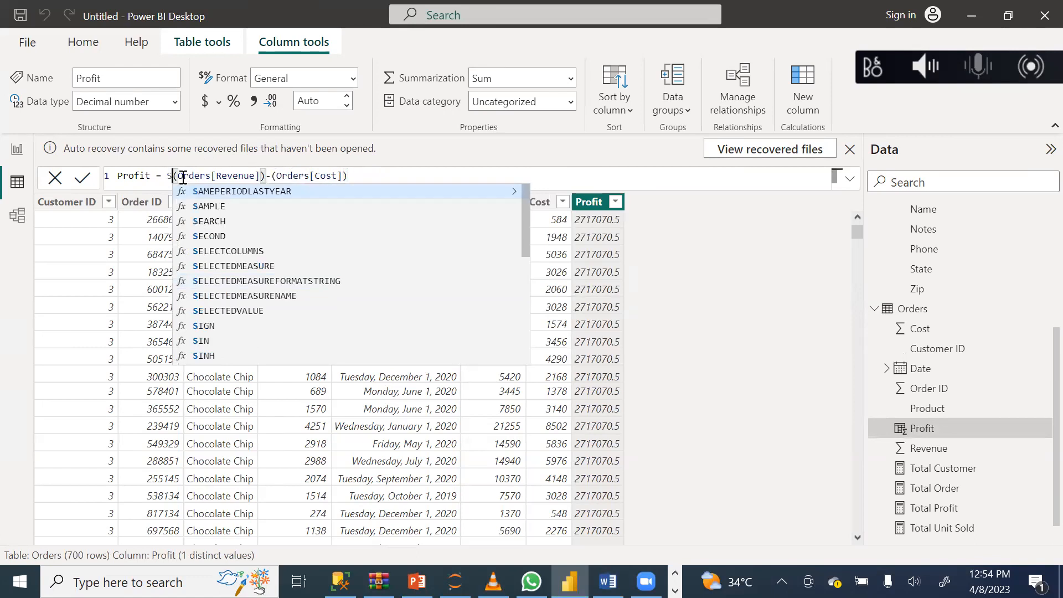
click(84, 180)
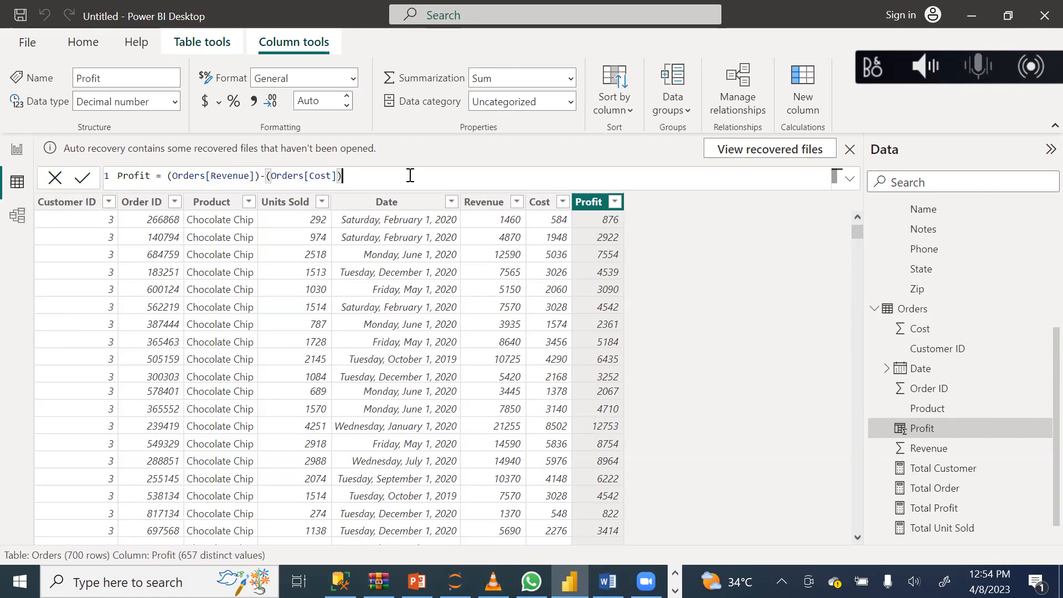
click(85, 178)
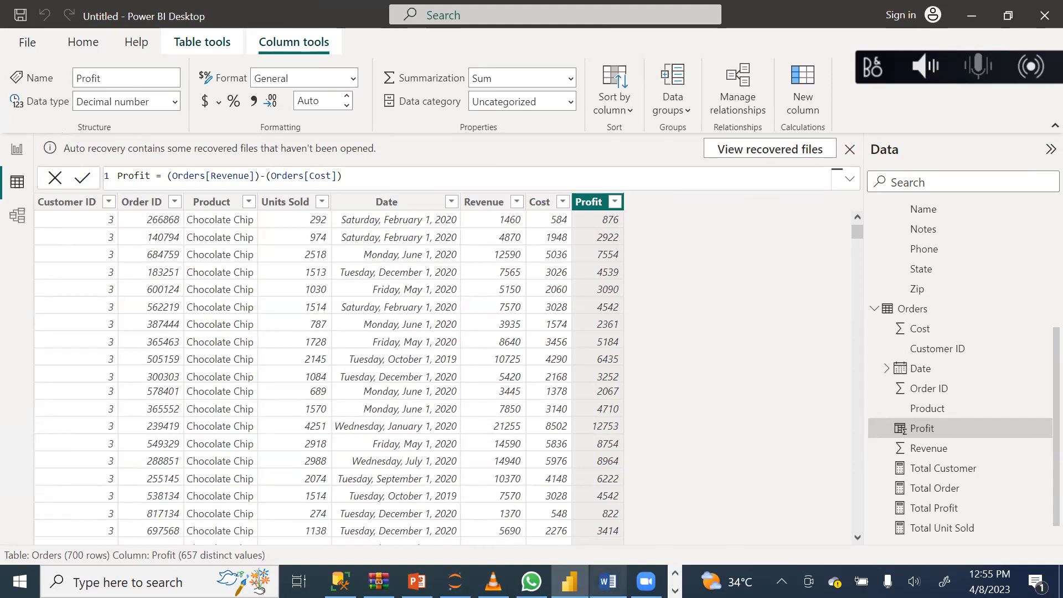
Check the topic list in the PowerBI Dax Word document and return to the report view in Power BI Desktop.
mouse_move(608, 582)
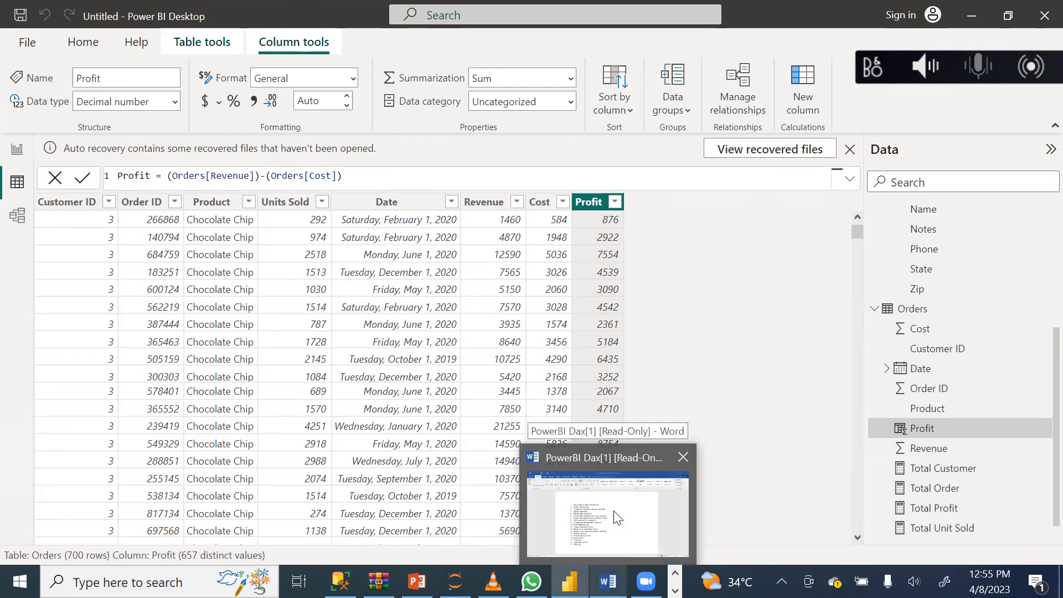
click(618, 518)
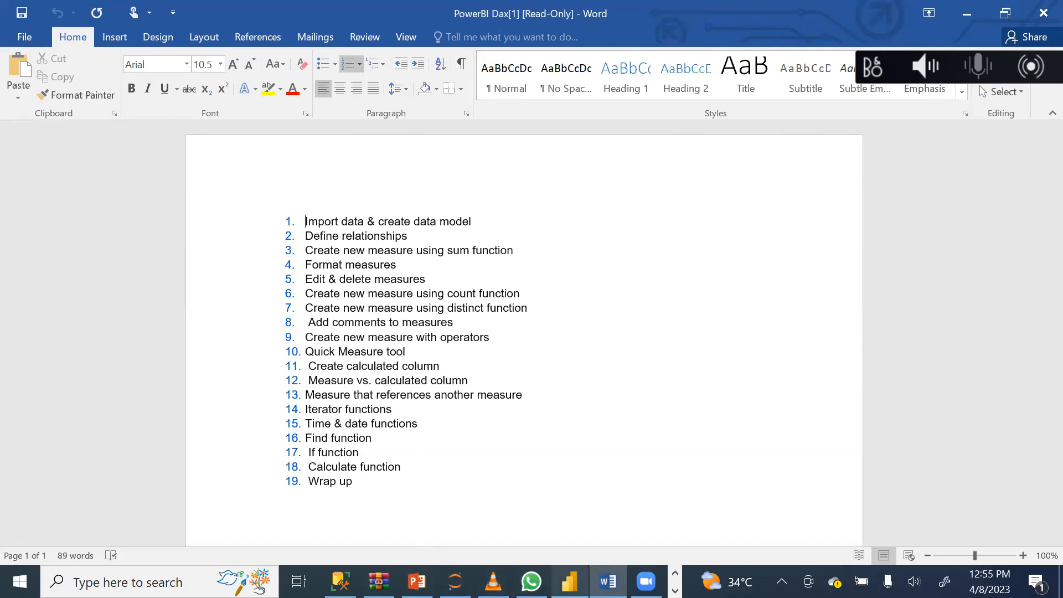
mouse_move(570, 581)
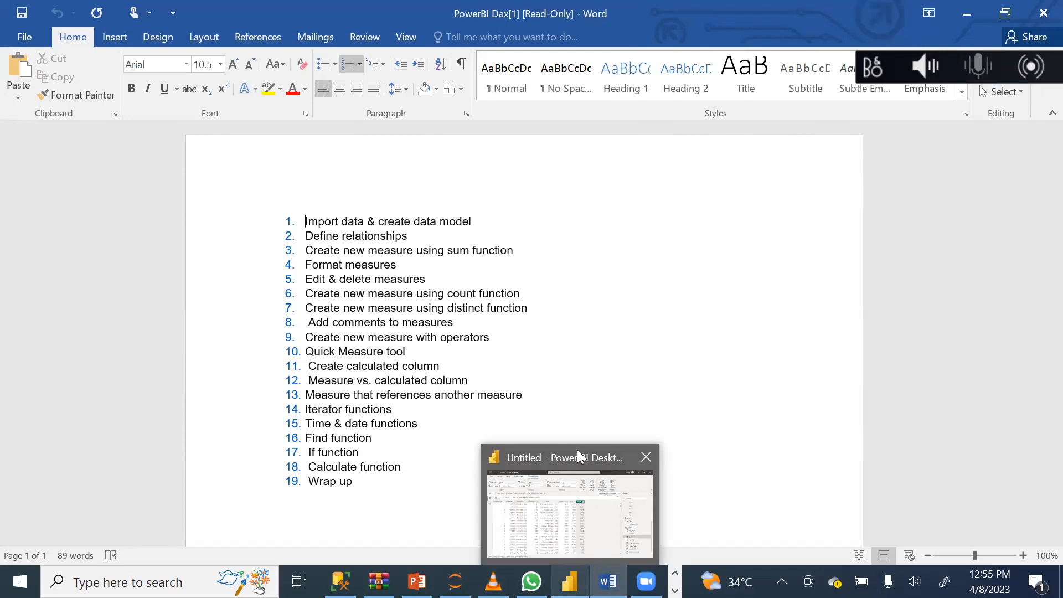
click(577, 451)
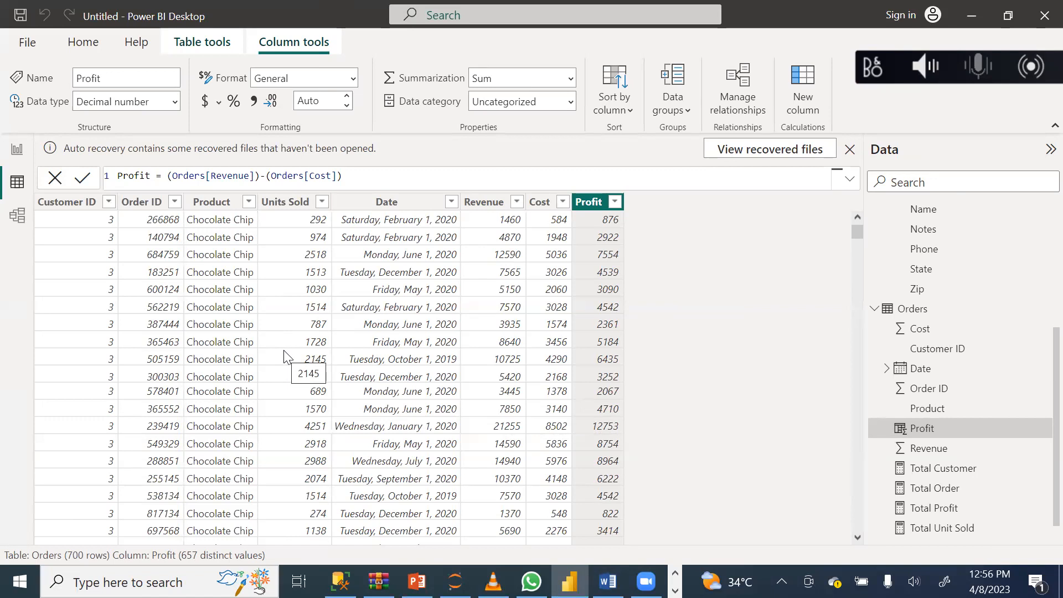
click(17, 158)
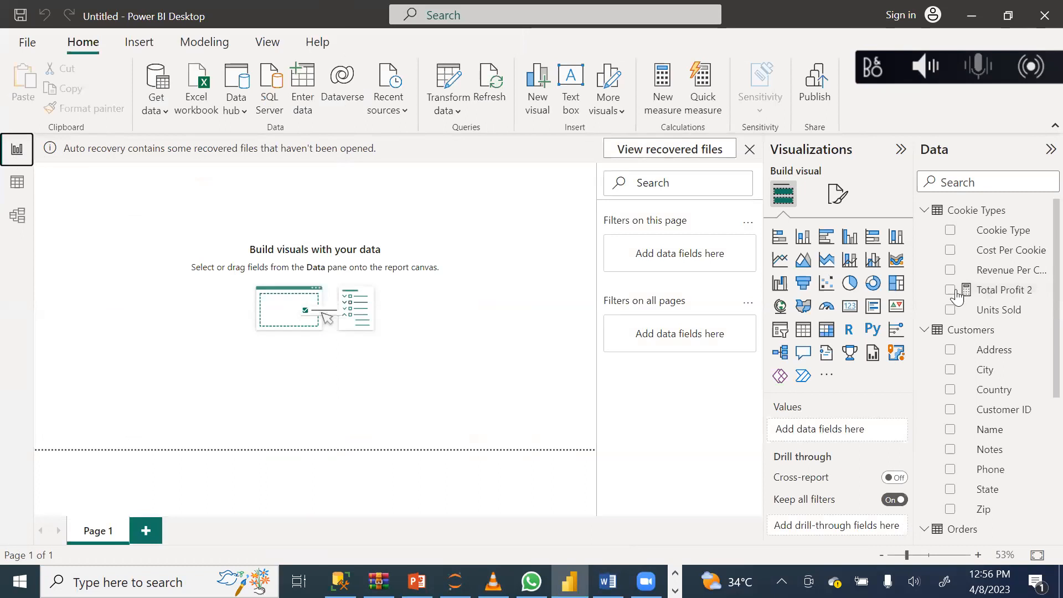